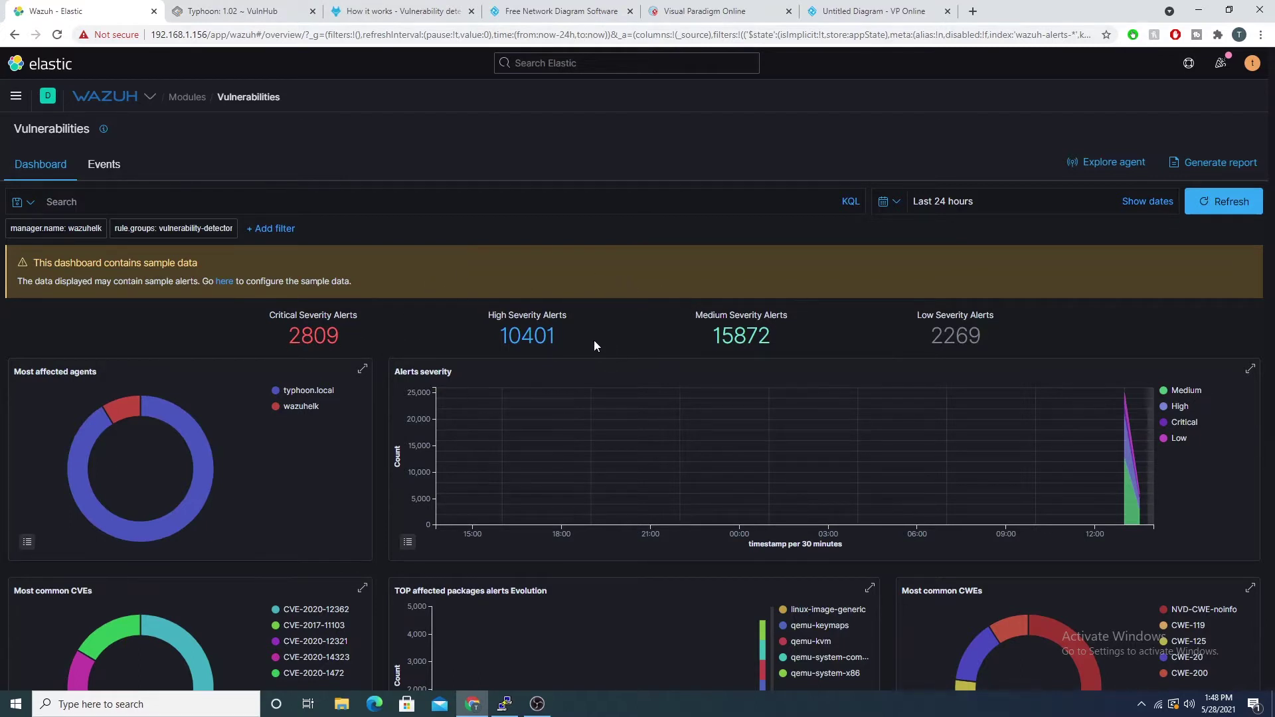
# Switch to the Visual Paradigm network diagram and examine the agent, manager and Feeds shapes
pyautogui.click(838, 11)
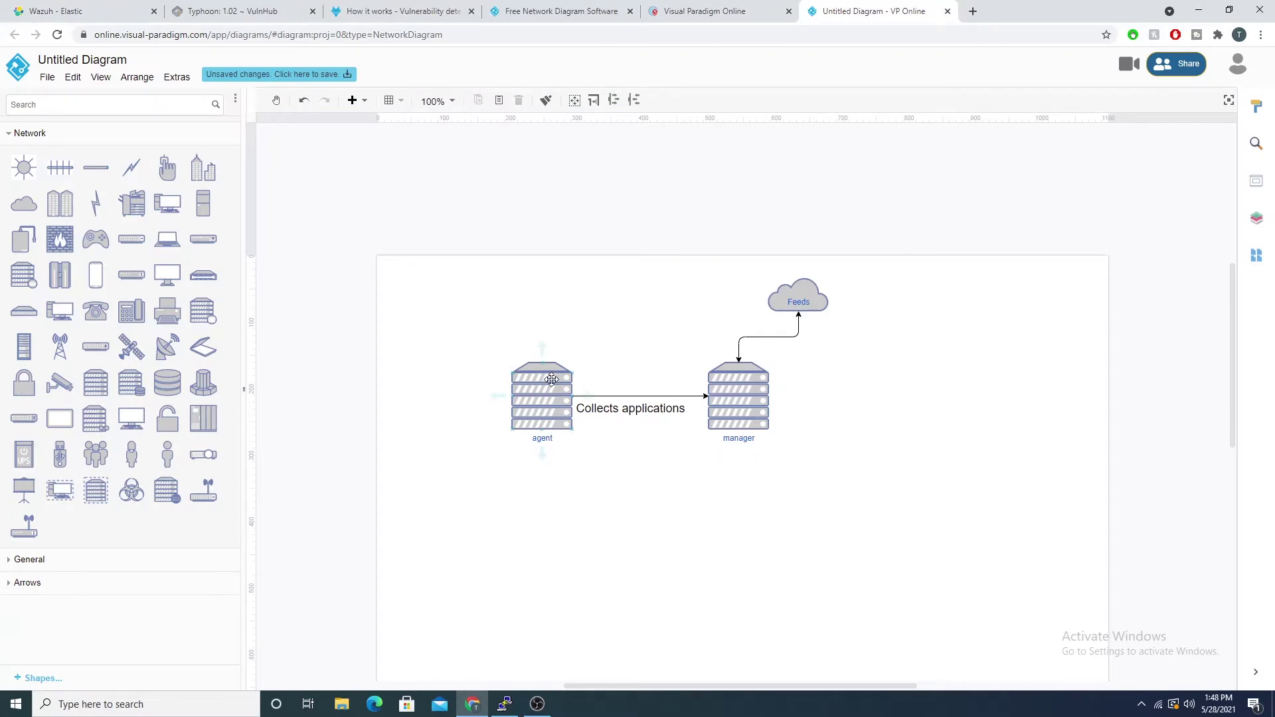
pyautogui.moveTo(549, 404); pyautogui.dragTo(565, 398)
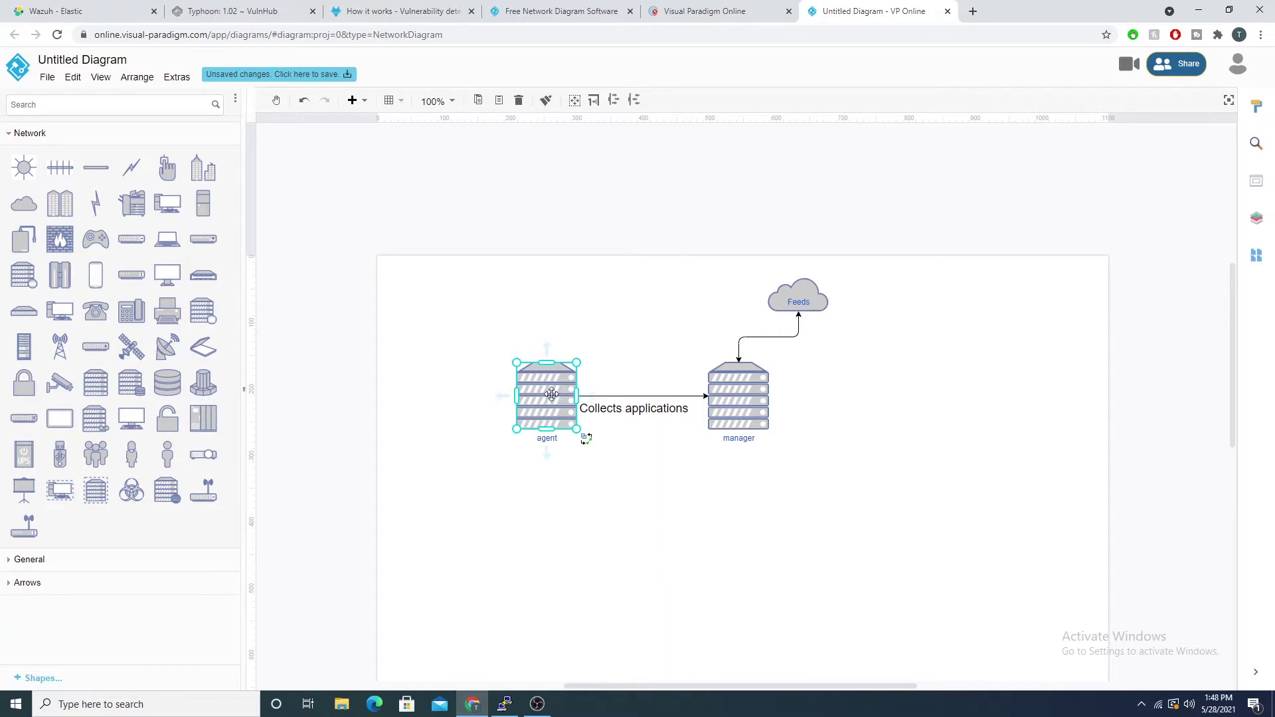
pyautogui.click(744, 397)
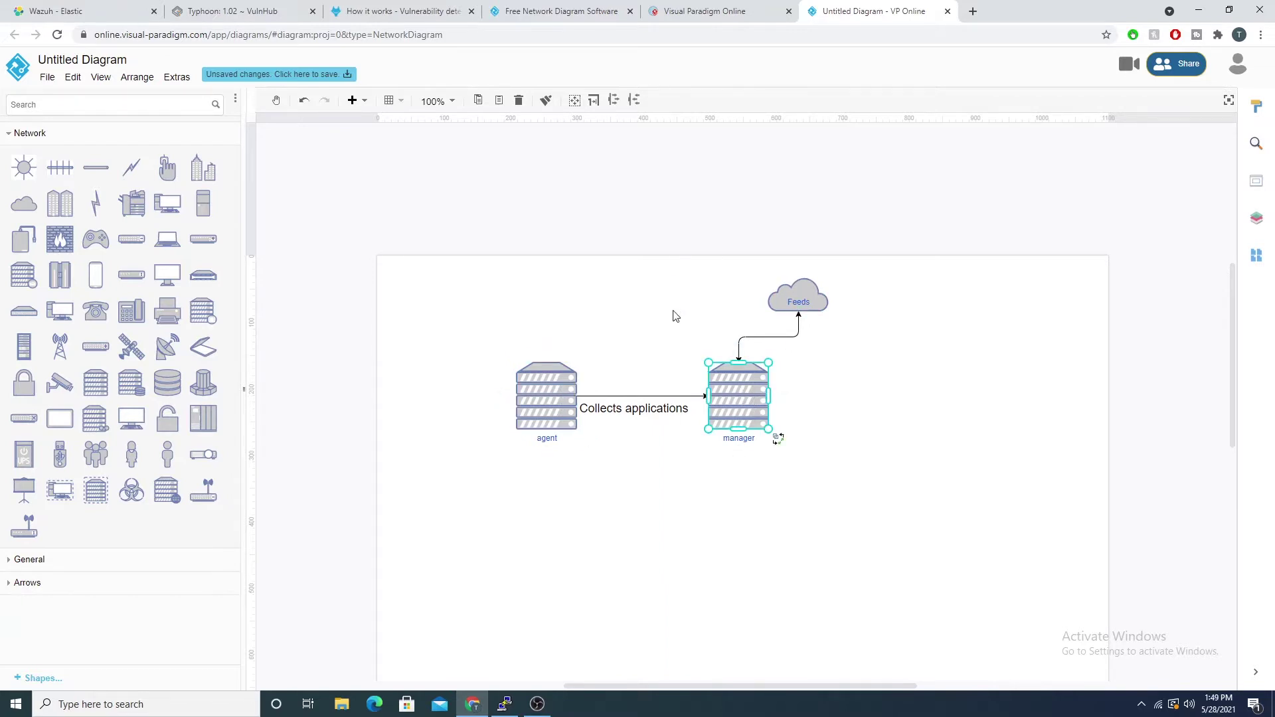
pyautogui.click(802, 297)
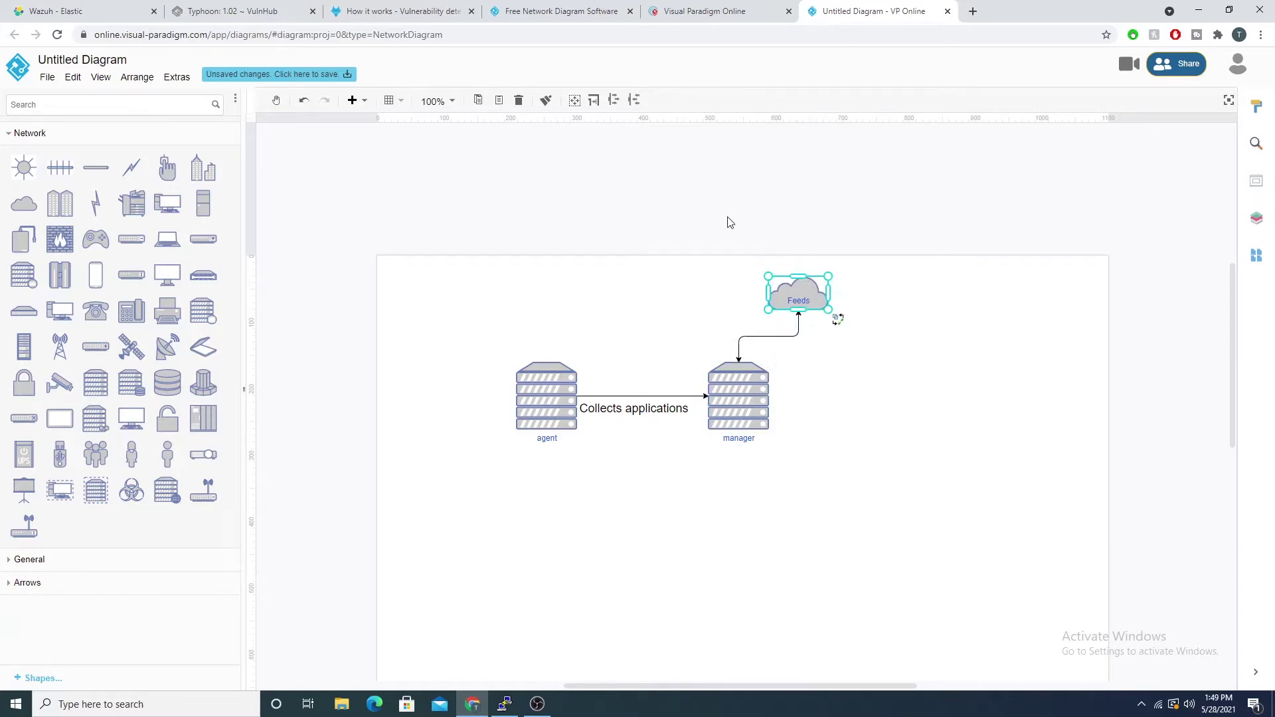
# Read the Wazuh documentation's "How it works" page, focusing on the repositories that supply CVEs for each operating system
pyautogui.click(390, 10)
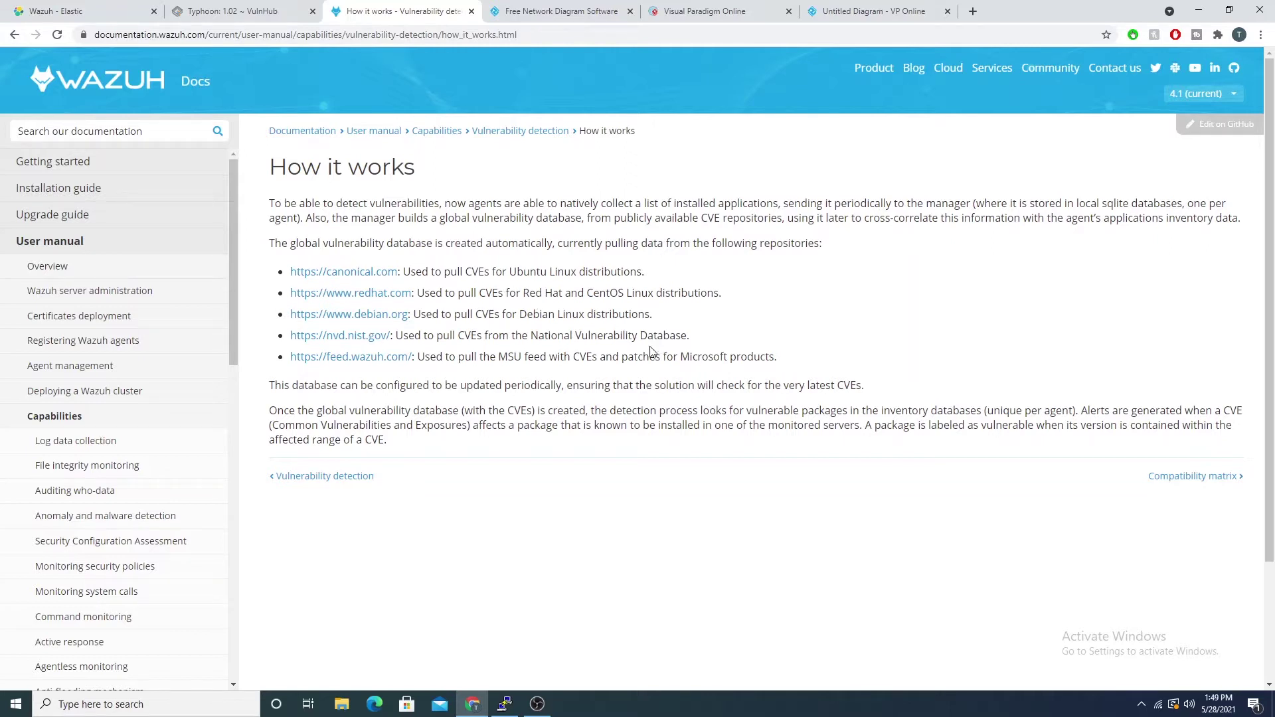
pyautogui.moveTo(802, 364); pyautogui.dragTo(282, 267)
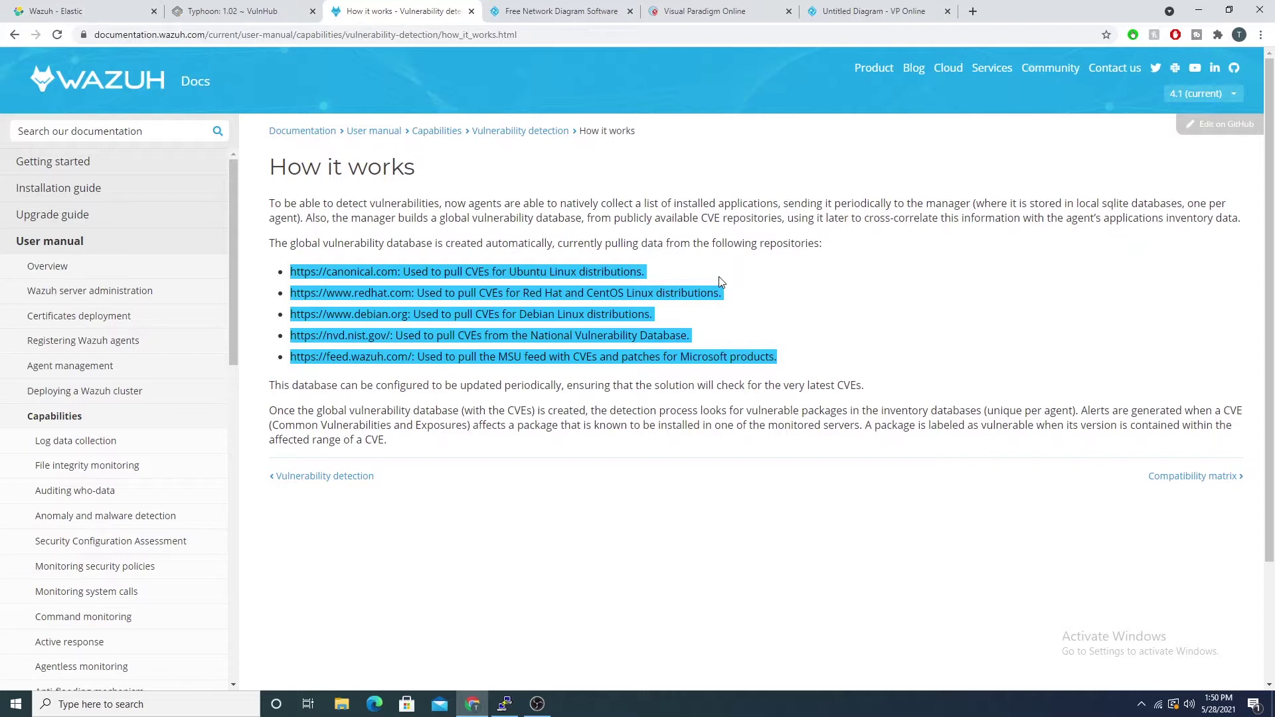
pyautogui.click(770, 298)
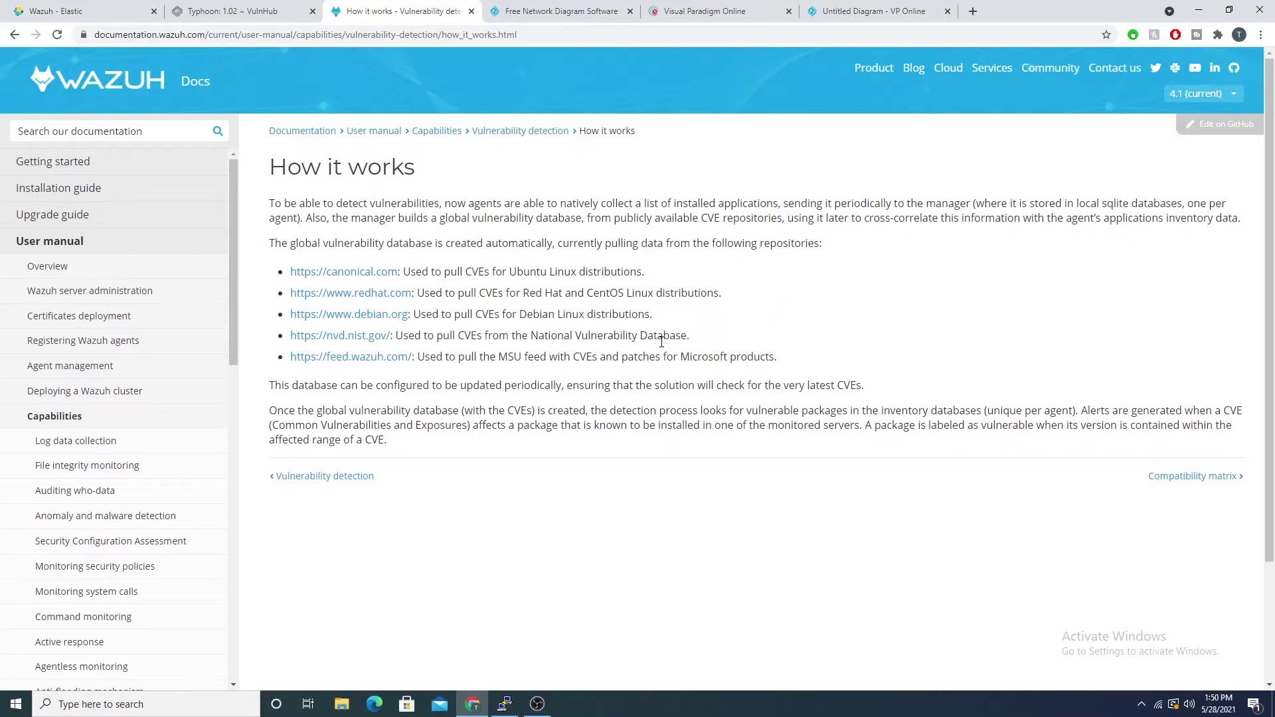
pyautogui.moveTo(290, 271); pyautogui.dragTo(727, 356)
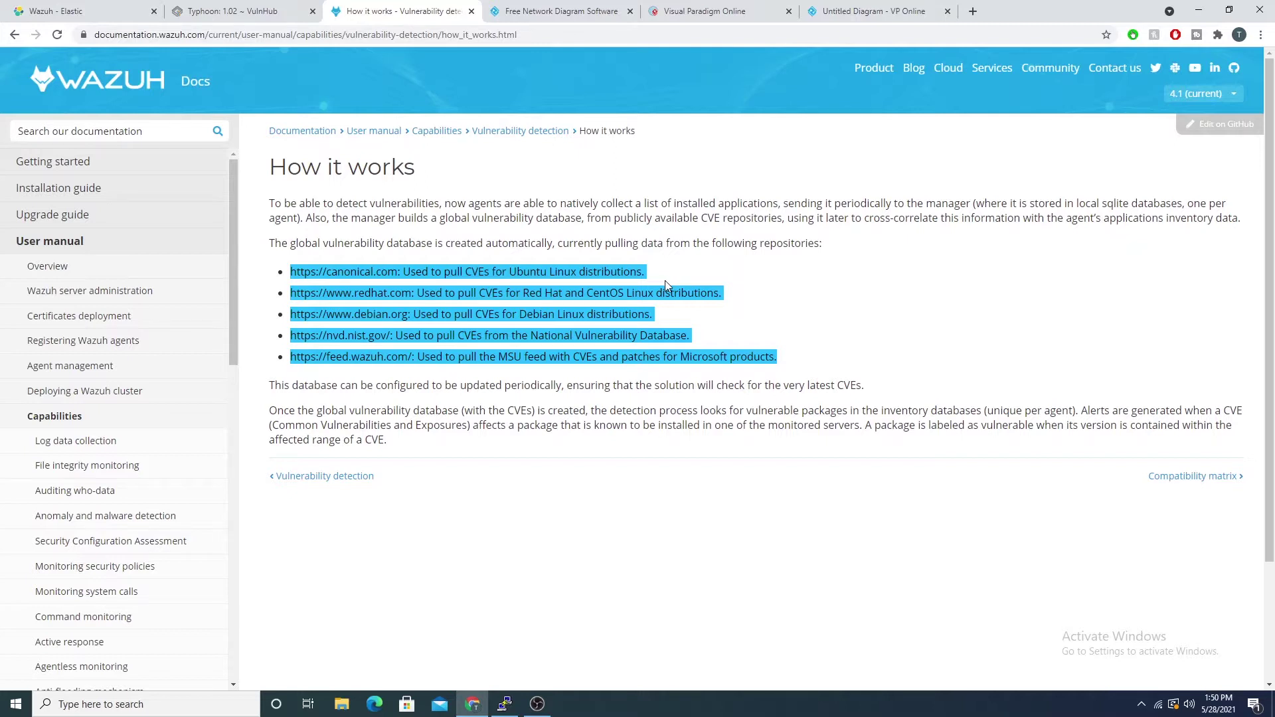
pyautogui.click(749, 335)
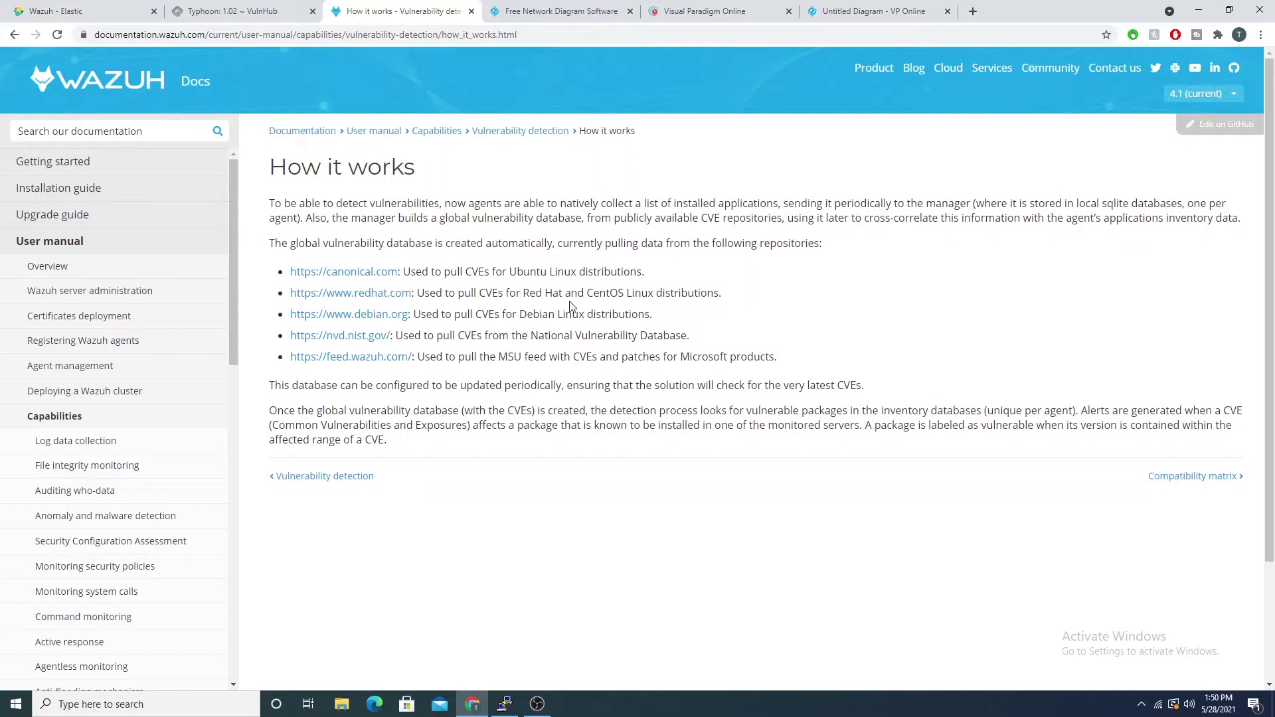
pyautogui.doubleClick(512, 269)
pyautogui.moveTo(523, 293); pyautogui.dragTo(642, 294)
pyautogui.moveTo(533, 315); pyautogui.dragTo(542, 315)
pyautogui.moveTo(442, 335); pyautogui.dragTo(671, 348)
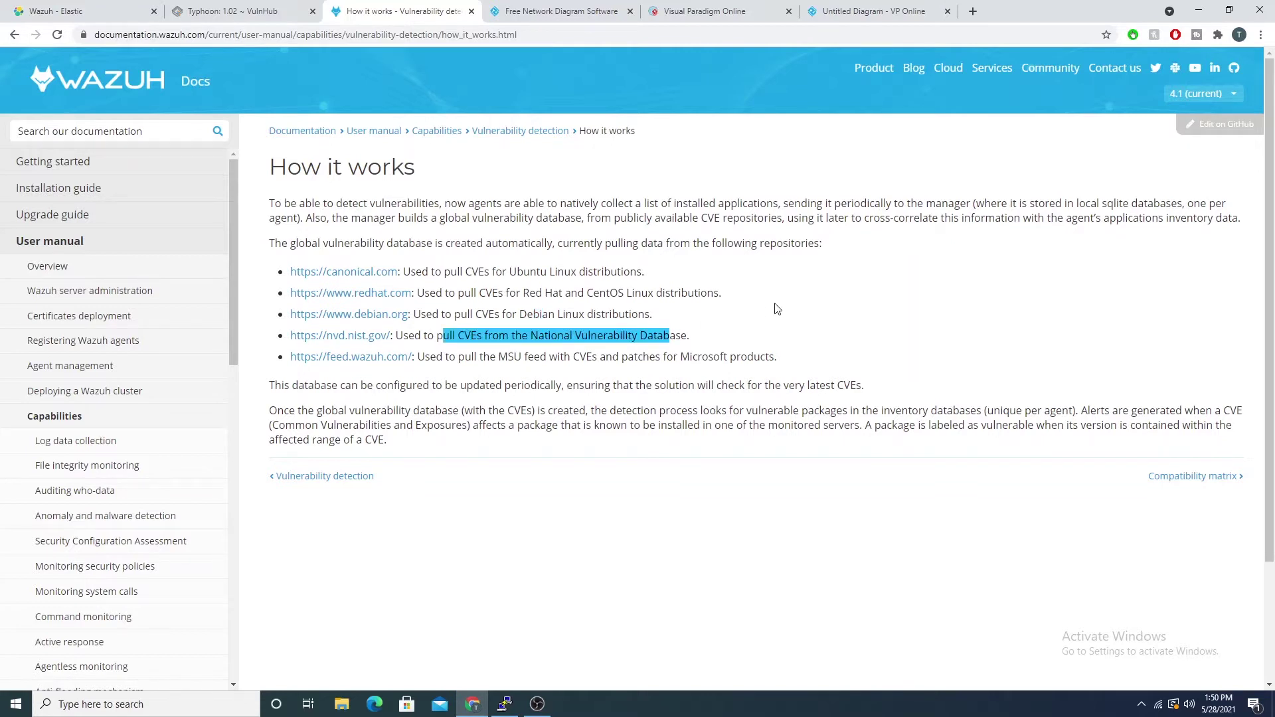
pyautogui.moveTo(672, 357); pyautogui.dragTo(799, 362)
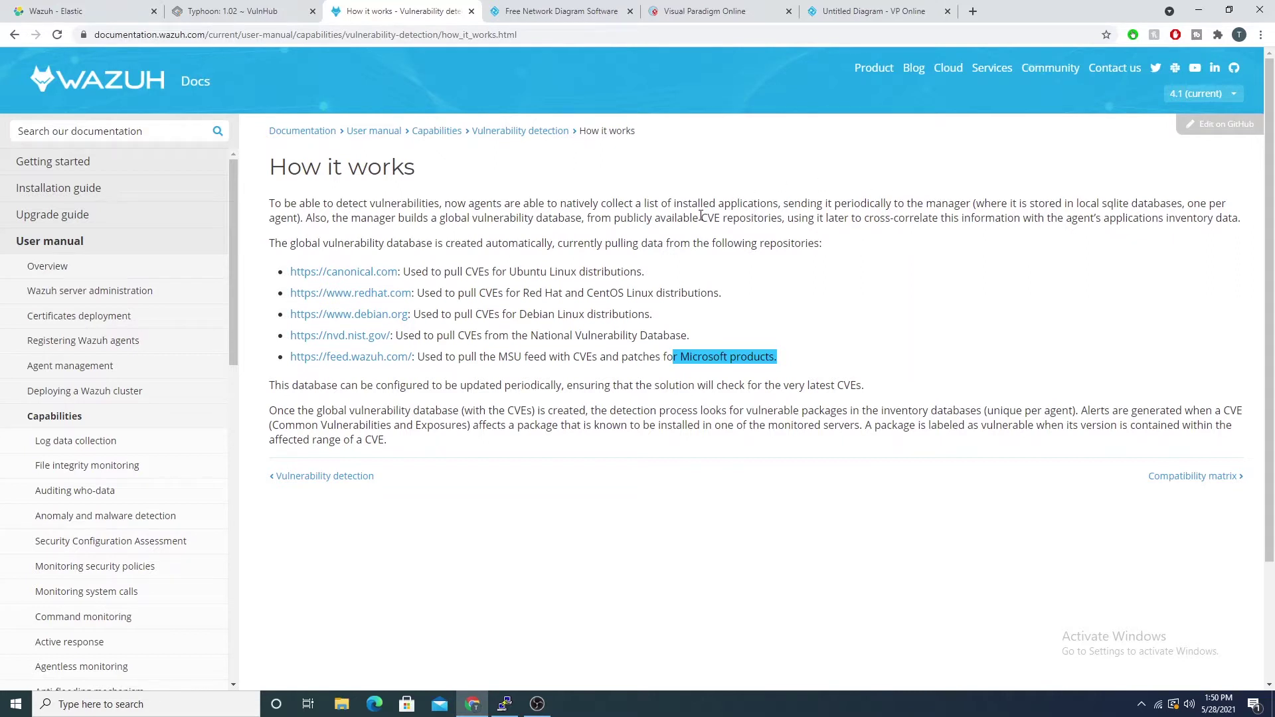
pyautogui.click(475, 306)
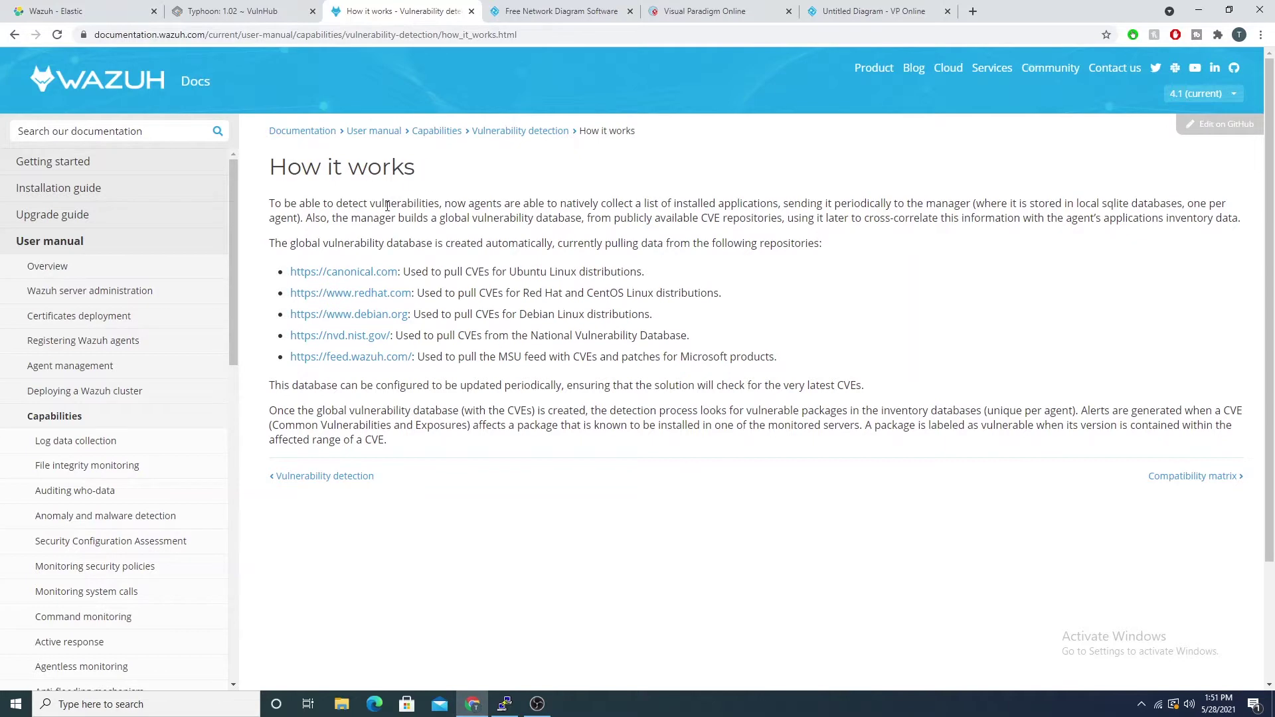
# Review the Typhoon: 1.02 page on VulnHub and read the virtual machine's description
pyautogui.click(243, 20)
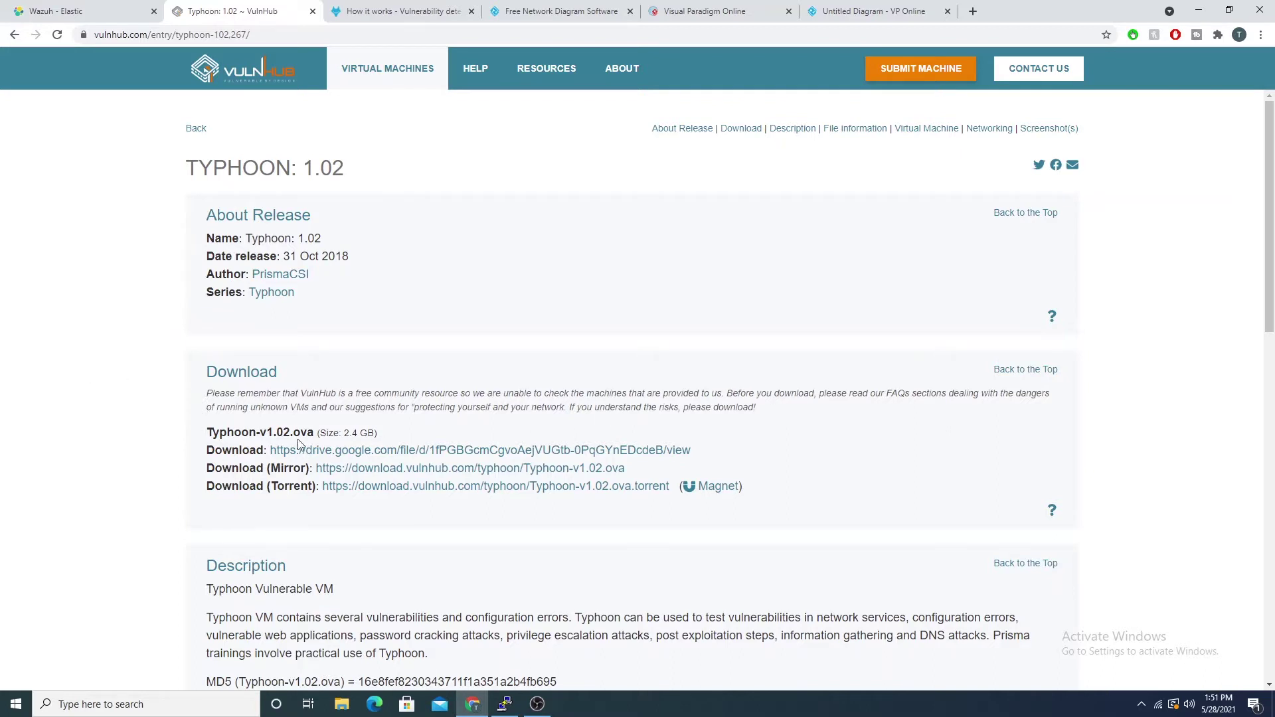
pyautogui.moveTo(188, 170); pyautogui.dragTo(292, 166)
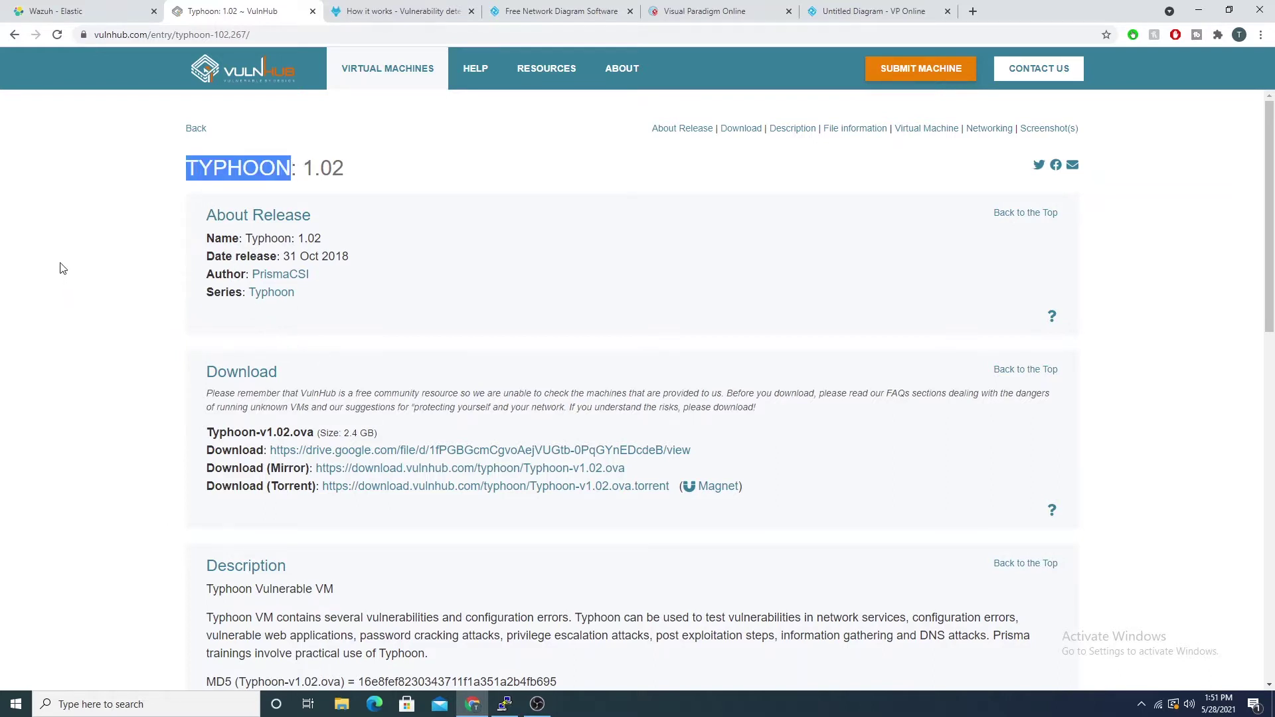
pyautogui.scroll(-5, 85, 287)
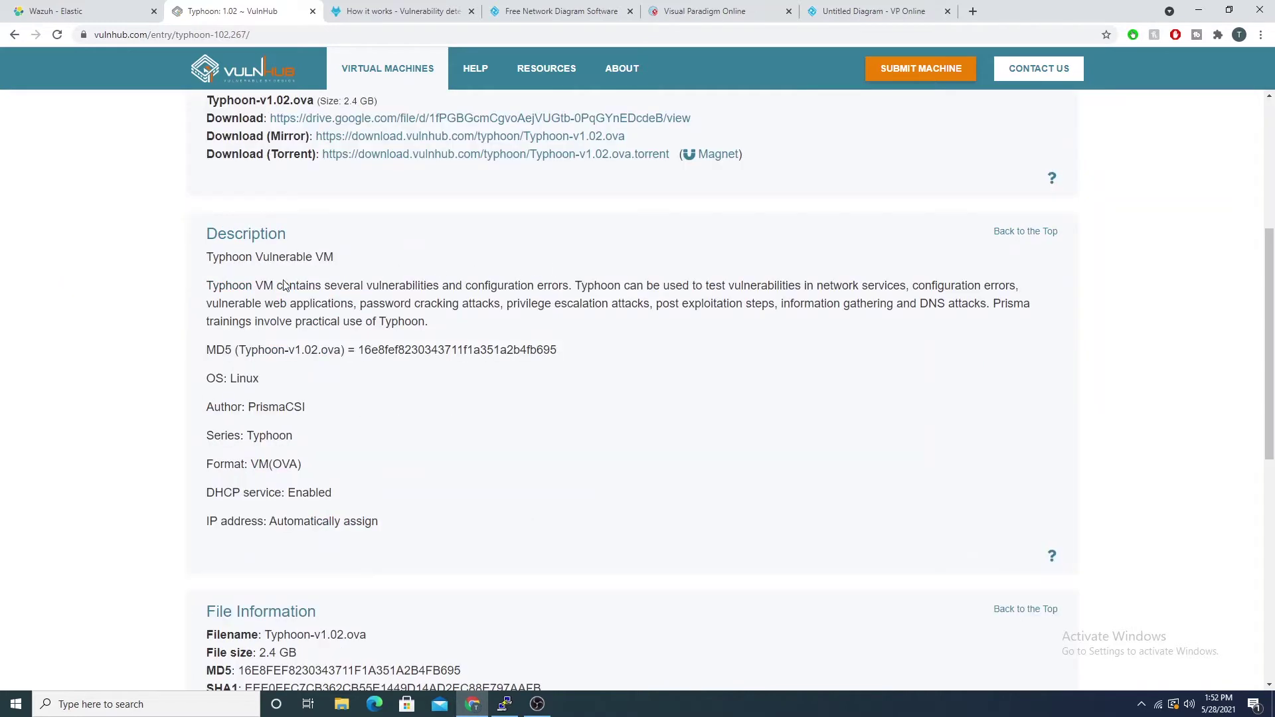
pyautogui.moveTo(206, 285); pyautogui.dragTo(438, 327)
pyautogui.click(443, 327)
# Switch to the Typhoon terminal session and examine the login banner for the Ubuntu version and the release upgrade notice
pyautogui.click(504, 708)
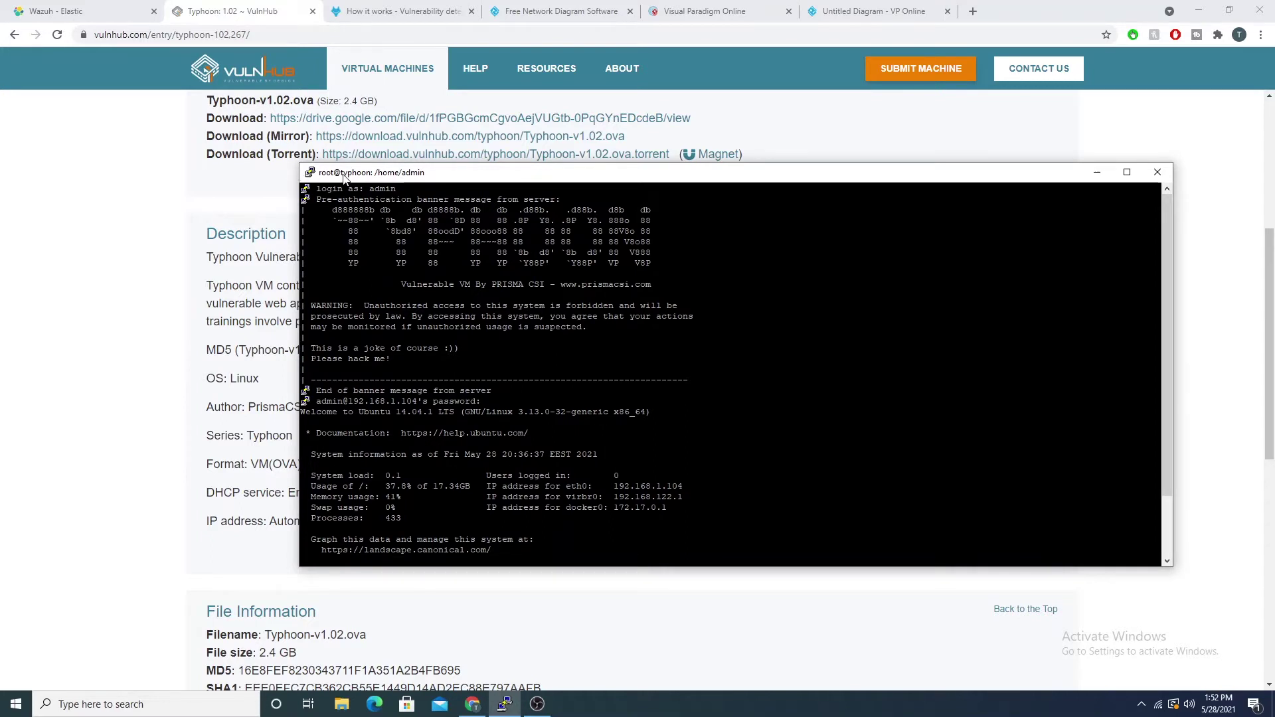
pyautogui.moveTo(345, 175); pyautogui.dragTo(398, 192)
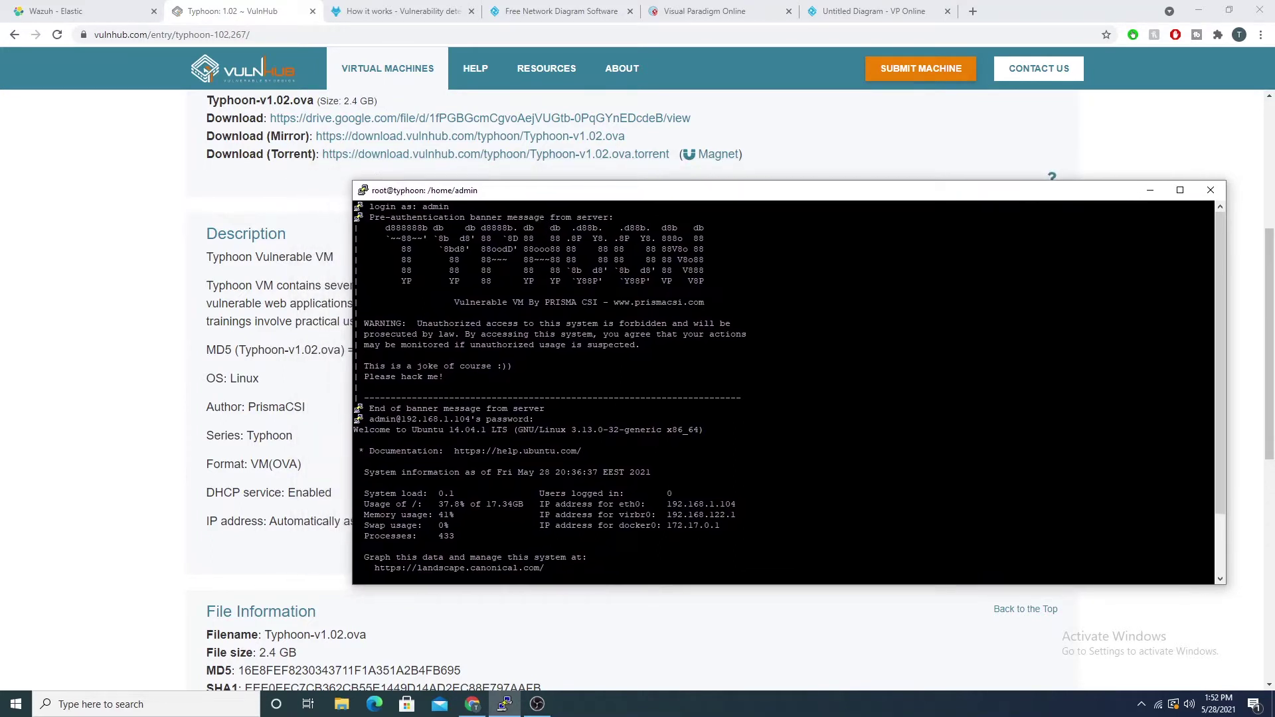
pyautogui.moveTo(406, 430); pyautogui.dragTo(481, 430)
pyautogui.scroll(-3, 783, 392)
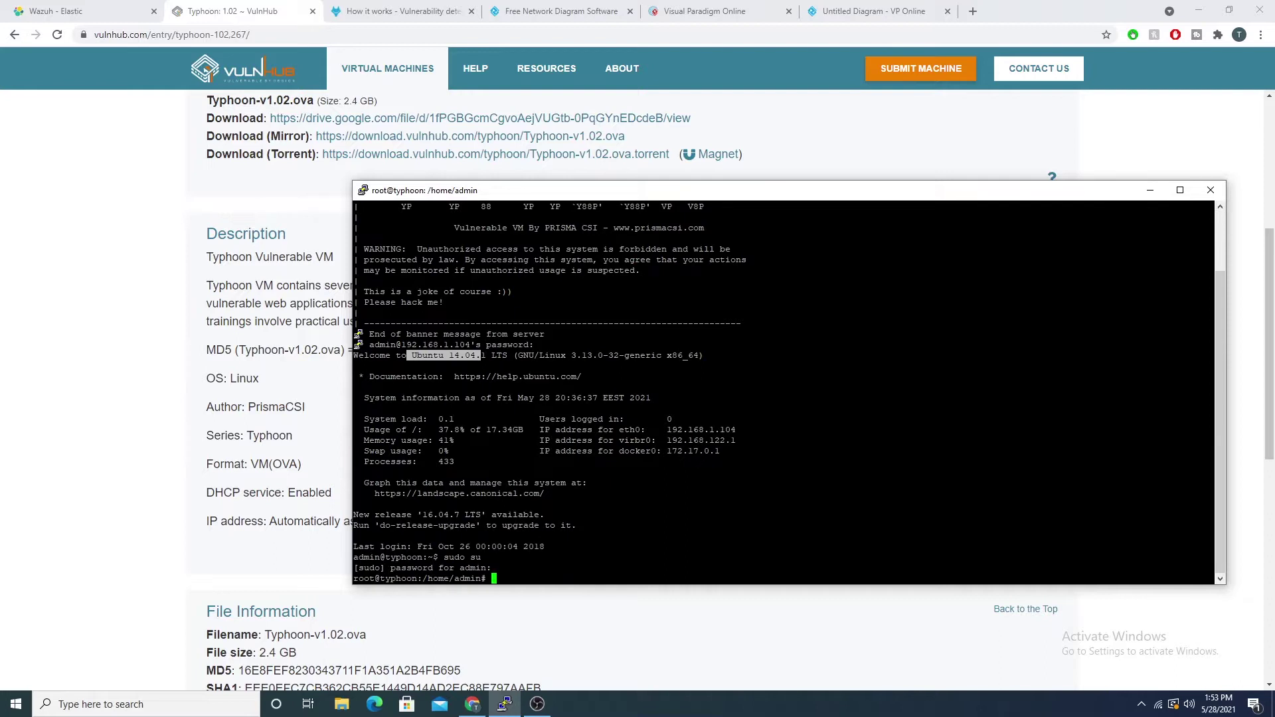
pyautogui.moveTo(481, 355); pyautogui.dragTo(486, 355)
pyautogui.moveTo(364, 515); pyautogui.dragTo(563, 524)
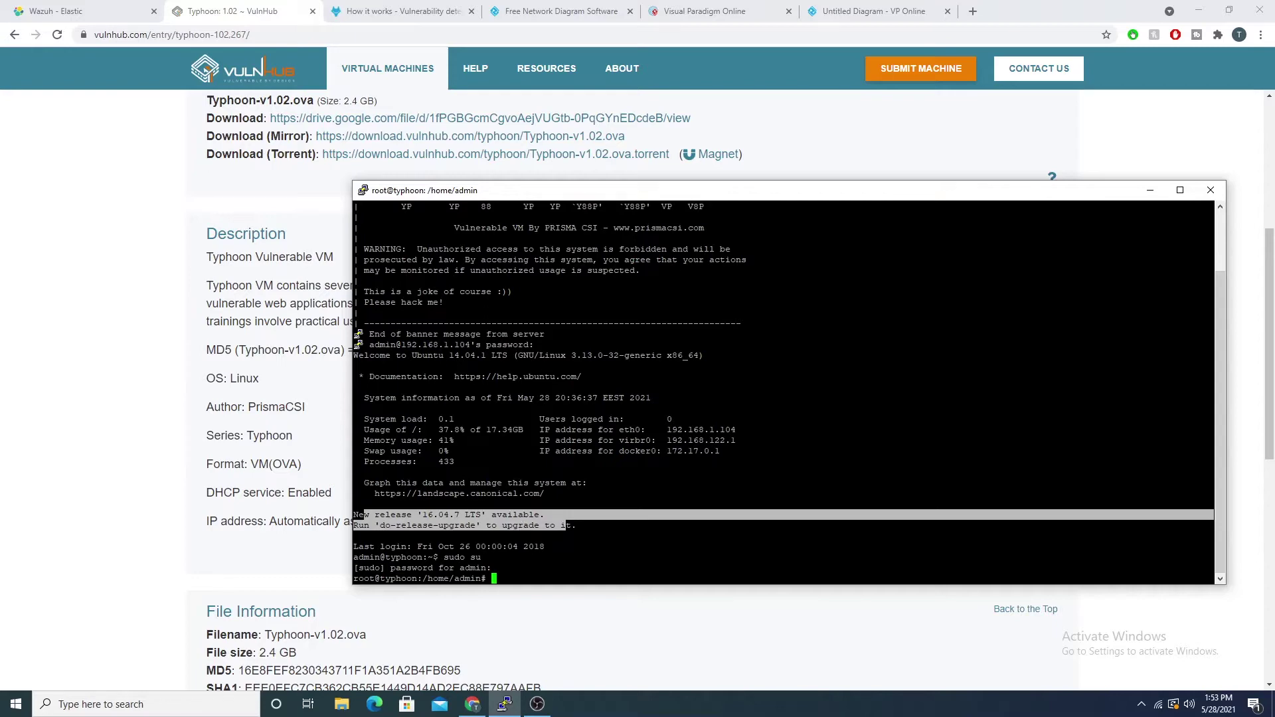
pyautogui.scroll(3, 563, 525)
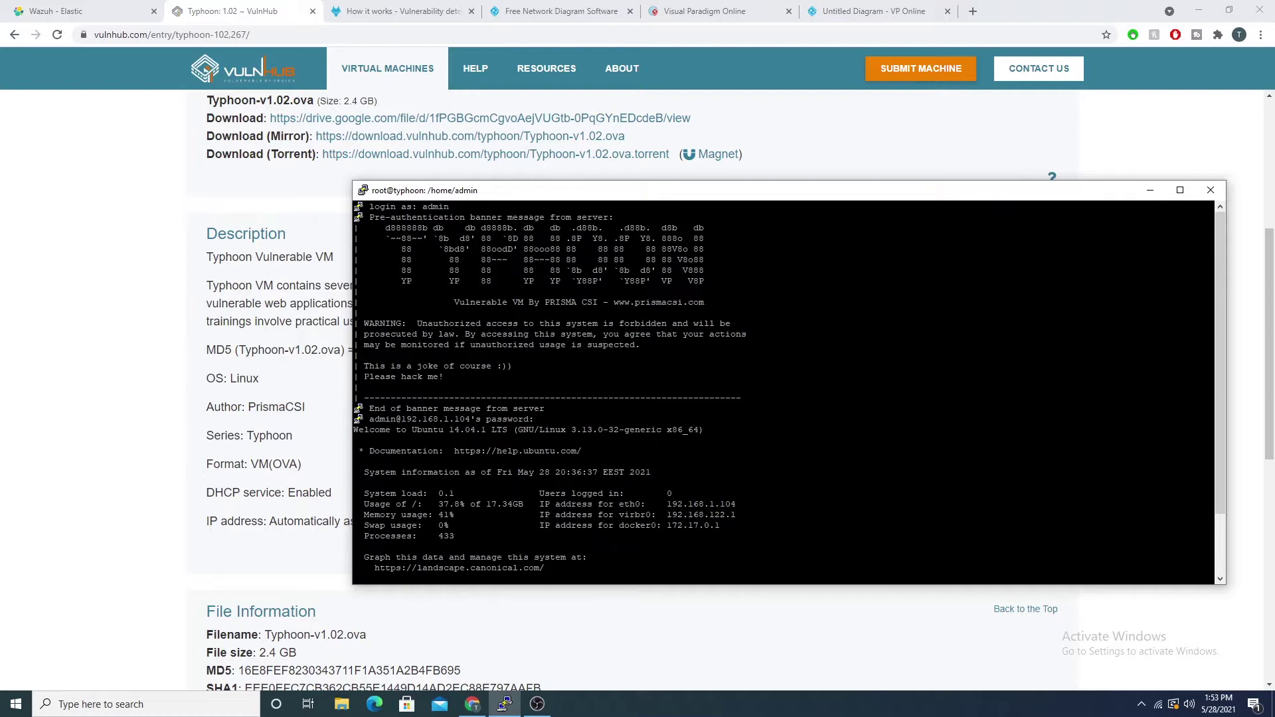
pyautogui.scroll(-3, 784, 392)
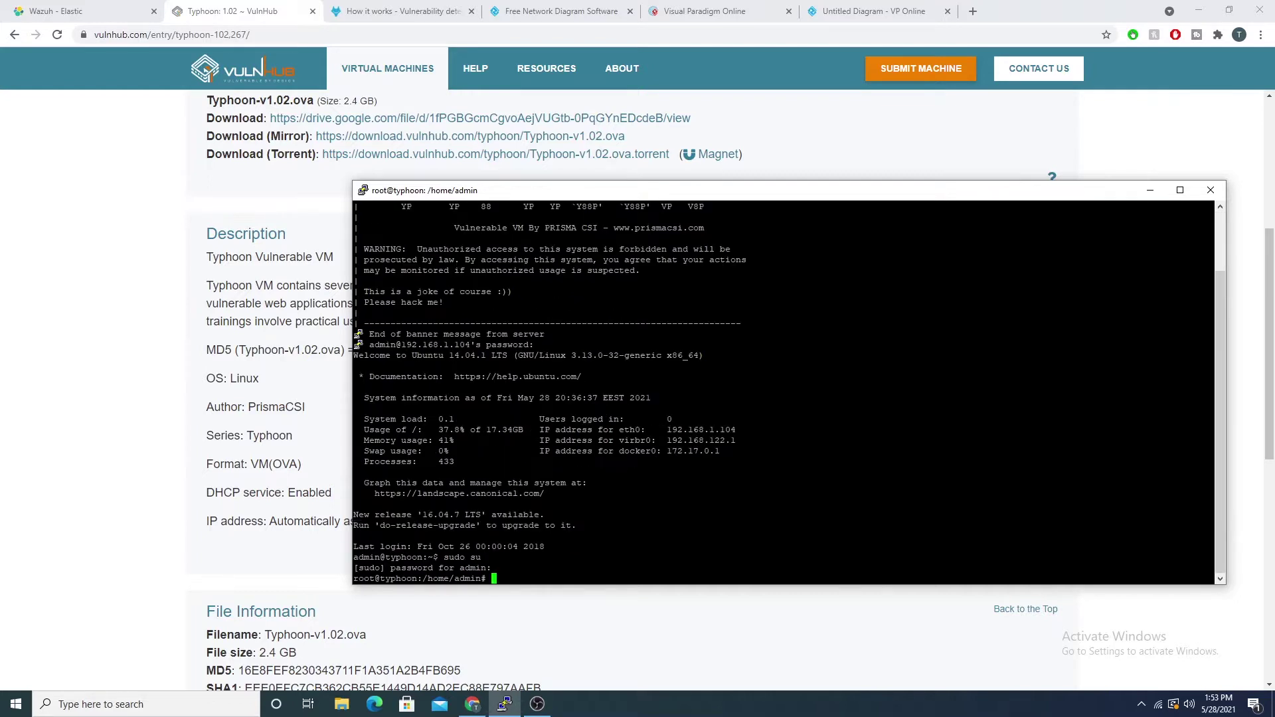
# Open the agent configuration file /var/ossec/etc/ossec.conf in nano
pyautogui.write('nano /var/ossec/etc/ossec')
pyautogui.press('Tab')
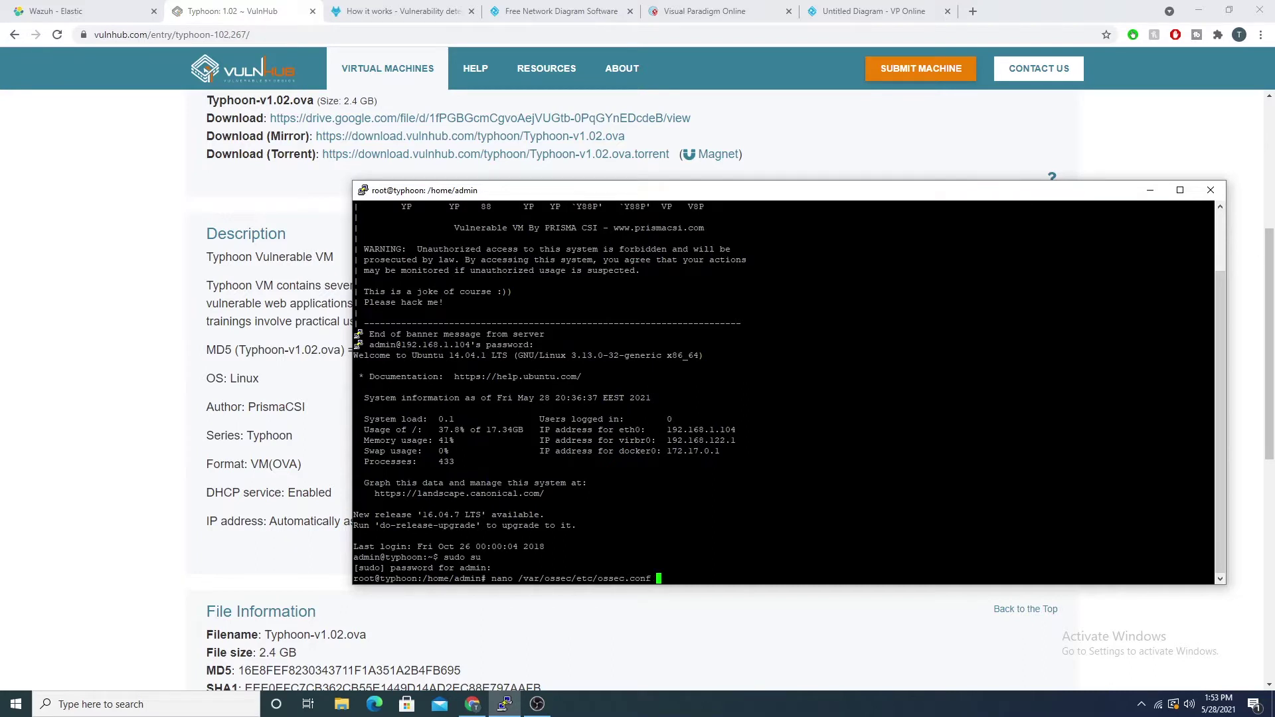
pyautogui.press('Return')
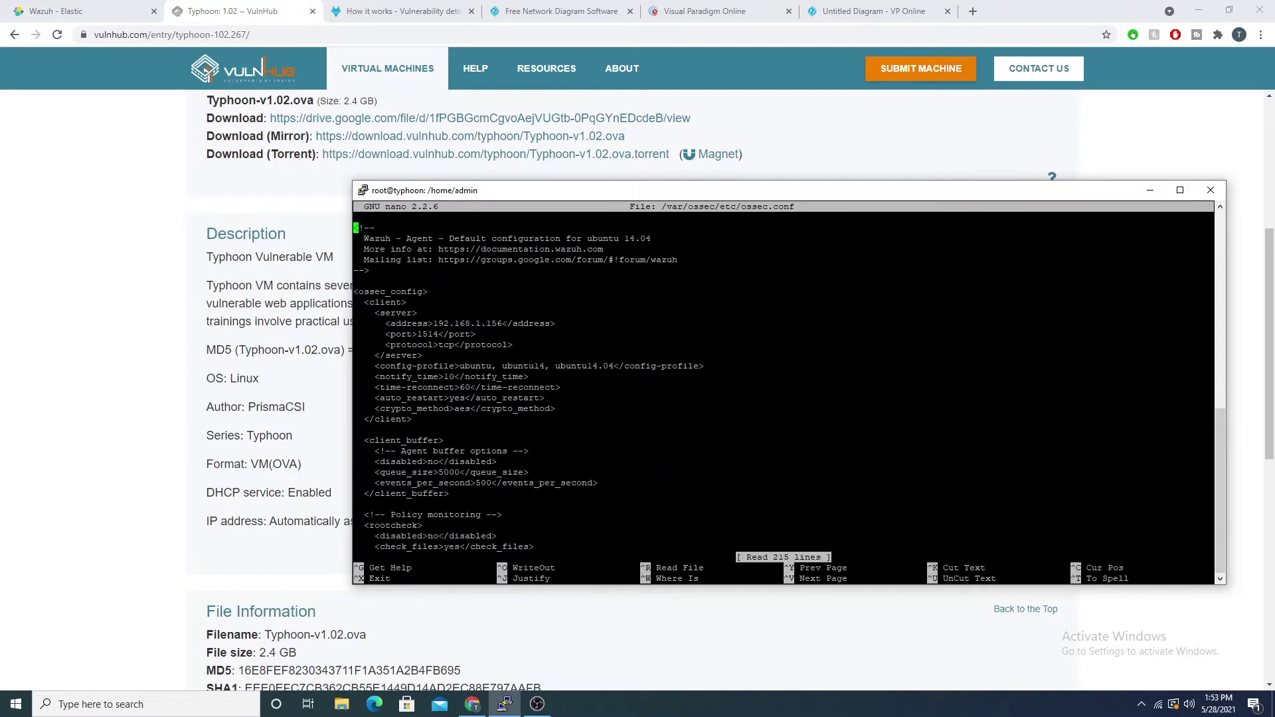
# Search the agent configuration for "syscoll" to reach the syscollector section
pyautogui.press('Down')
pyautogui.press('Down')
pyautogui.press('Down')
pyautogui.press('Down')
pyautogui.press('Down')
pyautogui.press('Down')
pyautogui.press('Down')
pyautogui.press('Down')
pyautogui.press('Down')
pyautogui.press('Down')
pyautogui.press('Down')
pyautogui.press('Down')
pyautogui.press('Down')
pyautogui.press('Down')
pyautogui.press('Down')
pyautogui.press('Down')
pyautogui.press('Down')
pyautogui.press('Down')
pyautogui.press('Down')
pyautogui.press('Down')
pyautogui.press('Down')
pyautogui.press('Down')
pyautogui.press('Down')
pyautogui.press('Down')
pyautogui.press('Down')
pyautogui.press('Down')
pyautogui.press('Down')
pyautogui.press('Down')
pyautogui.press('Down')
pyautogui.press('Down')
pyautogui.press('Down')
pyautogui.press('Down')
pyautogui.press('Down')
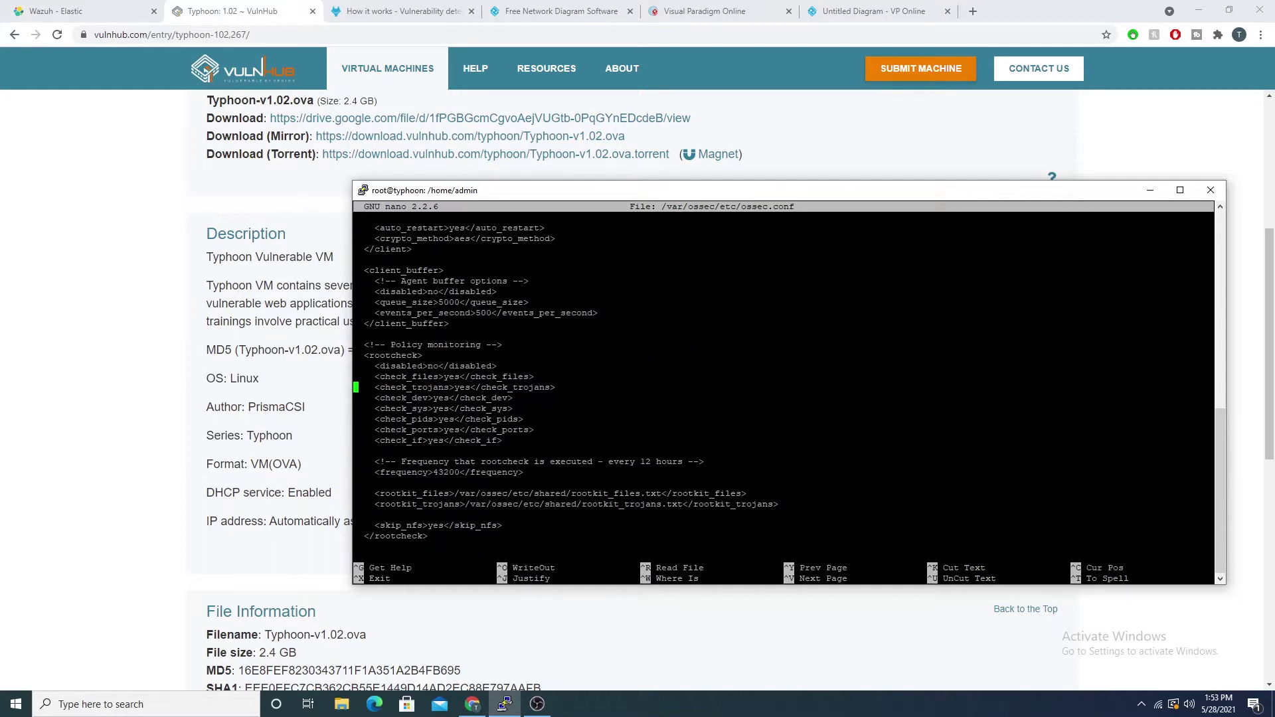
pyautogui.hotkey('ctrl', 'w')
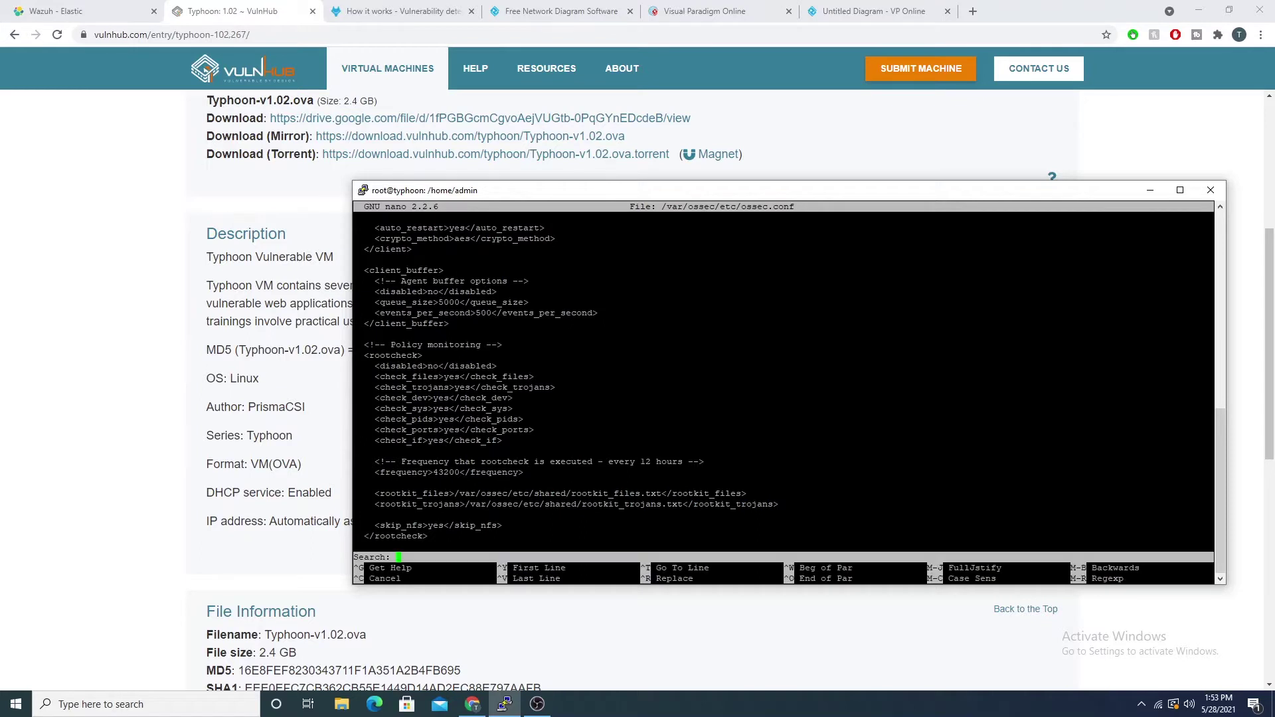
pyautogui.write('syscoll')
pyautogui.press('Return')
pyautogui.press('Down')
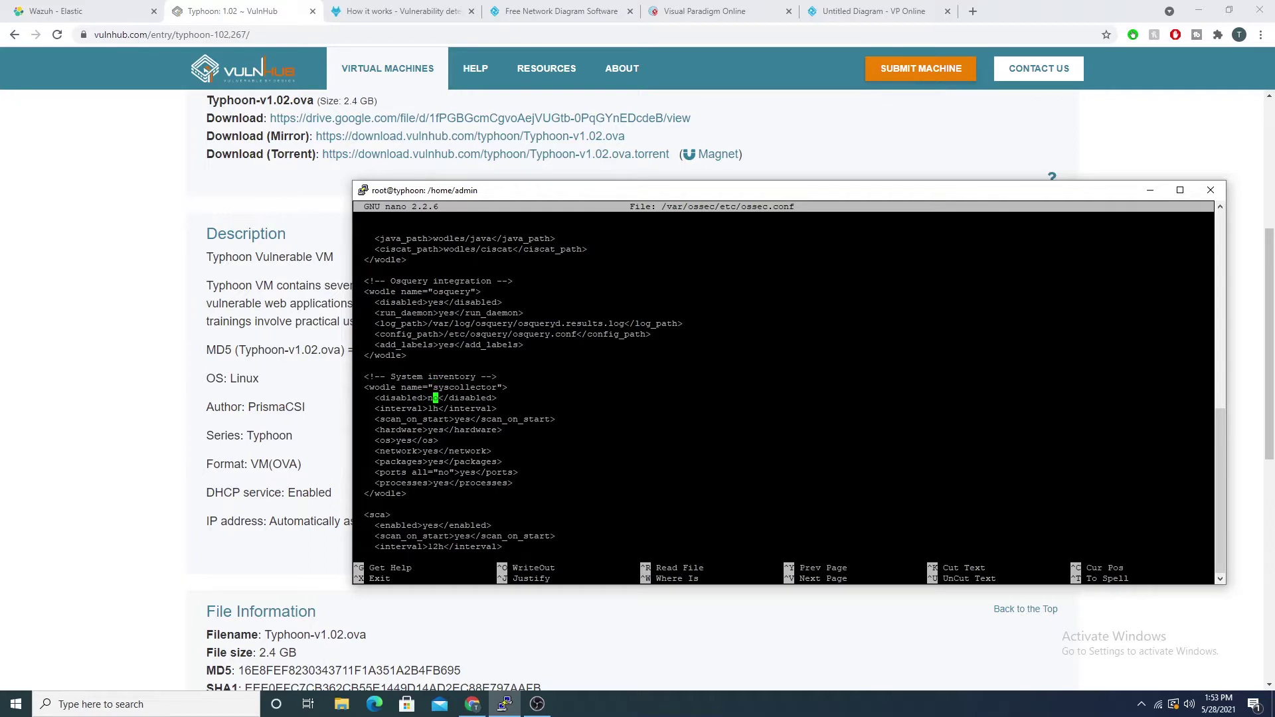
# Examine the syscollector settings, including disabled, interval, os and packages
pyautogui.press('Left')
pyautogui.press('Down')
pyautogui.press('Down')
pyautogui.press('Down')
pyautogui.press('Down')
pyautogui.press('Down')
pyautogui.press('Down')
pyautogui.press('Left')
pyautogui.press('Up')
pyautogui.press('Up')
pyautogui.press('Left')
pyautogui.press('Left')
pyautogui.press('Right')
pyautogui.press('Left')
pyautogui.press('Left')
pyautogui.press('Down')
pyautogui.press('Down')
pyautogui.press('Right')
pyautogui.press('Right')
pyautogui.press('Right')
pyautogui.press('Right')
pyautogui.press('Right')
pyautogui.press('Right')
pyautogui.press('Right')
pyautogui.press('Left')
pyautogui.press('Up')
pyautogui.press('Up')
pyautogui.press('Down')
pyautogui.press('Down')
pyautogui.press('Up')
pyautogui.press('Up')
pyautogui.press('Down')
pyautogui.press('Down')
pyautogui.press('Up')
pyautogui.press('Up')
pyautogui.press('Down')
pyautogui.press('Down')
pyautogui.press('Up')
pyautogui.press('Up')
pyautogui.press('Up')
pyautogui.press('Up')
pyautogui.press('Up')
pyautogui.press('Up')
pyautogui.press('Up')
pyautogui.press('Left')
pyautogui.press('Down')
pyautogui.press('Down')
pyautogui.press('Down')
# Exit nano and restart the wazuh-agent service on the Typhoon machine
pyautogui.hotkey('ctrl', 'x')
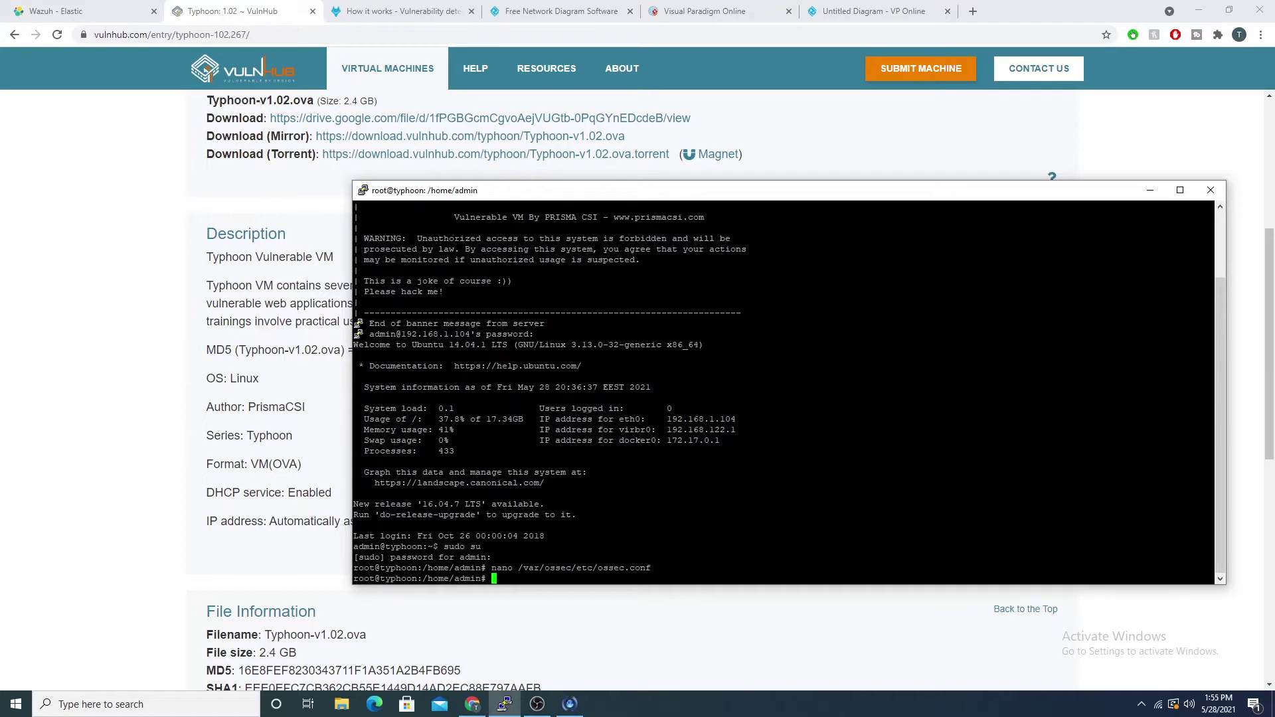
pyautogui.write('service wazuh-agent restart')
pyautogui.press('Return')
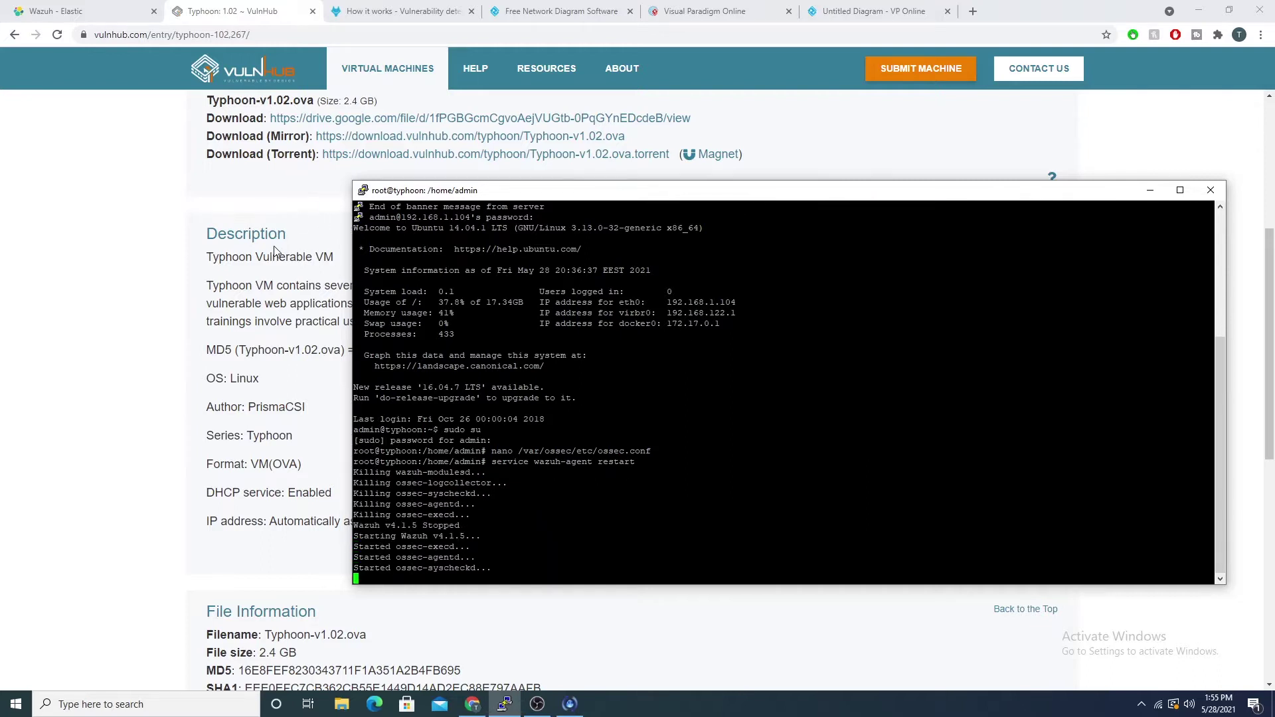
# Switch to the Wazuh web interface and open the manager's ossec.conf for editing
pyautogui.click(66, 6)
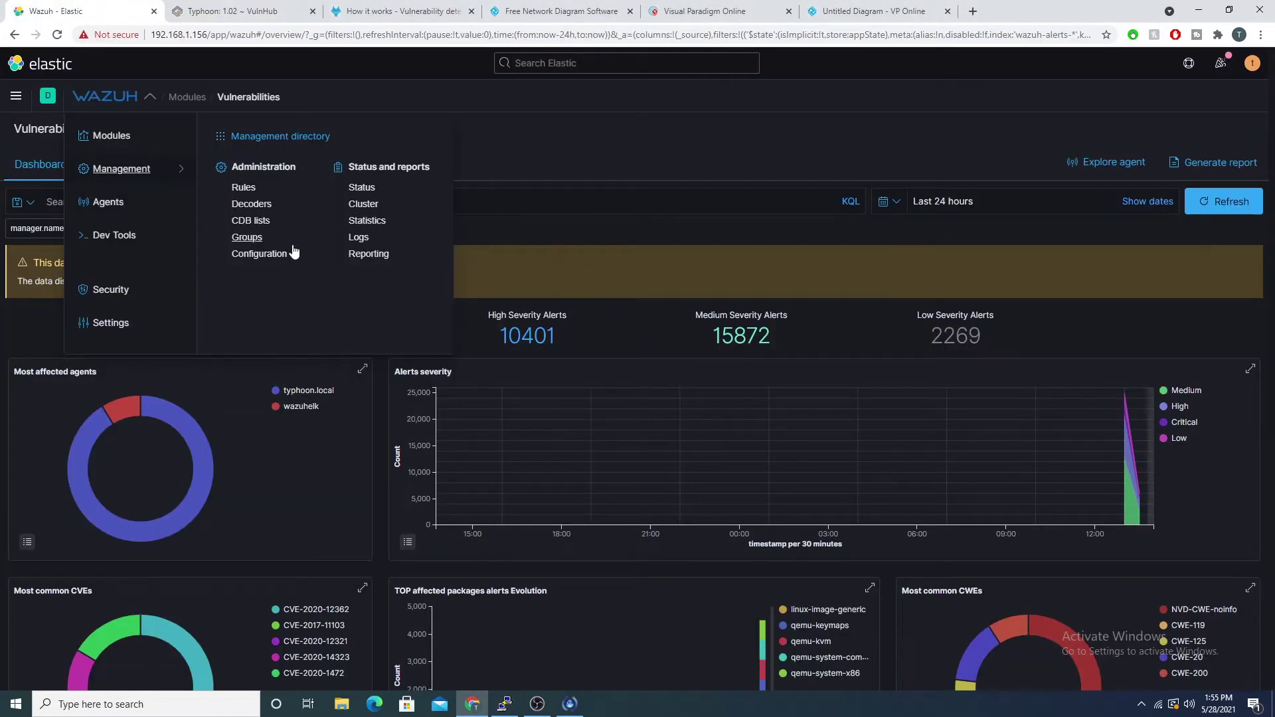
pyautogui.click(241, 259)
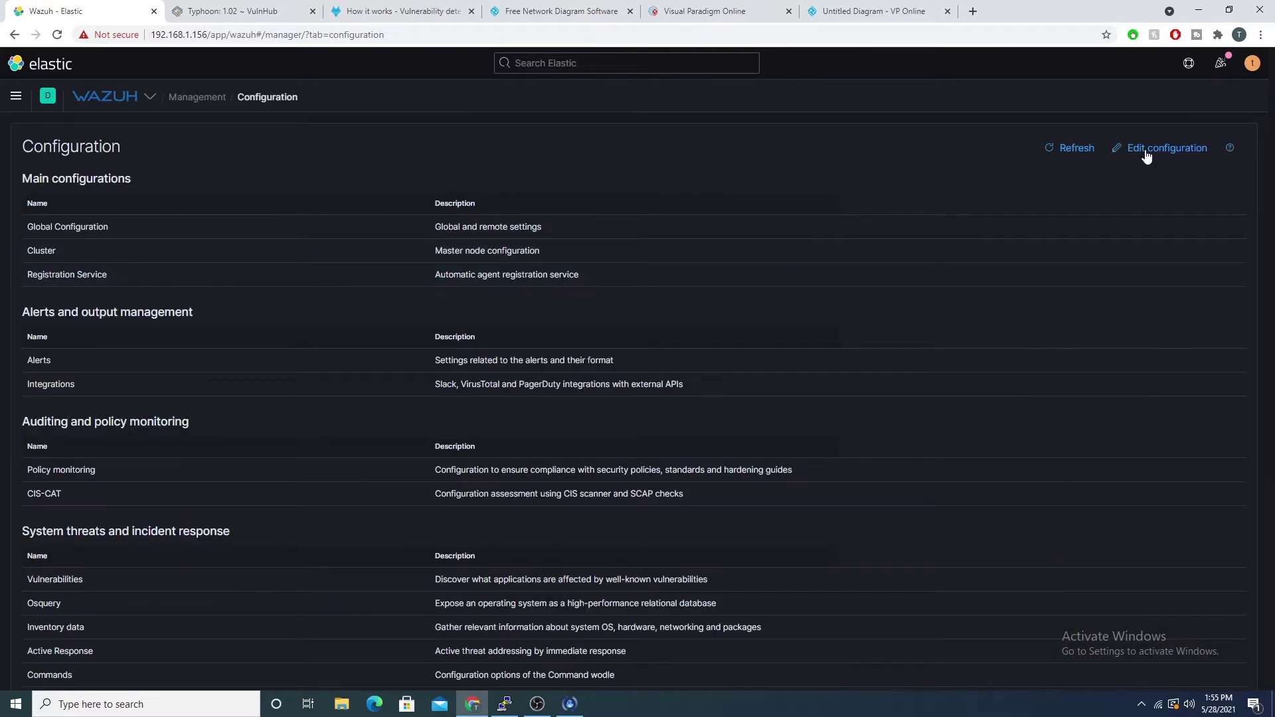
pyautogui.click(1169, 149)
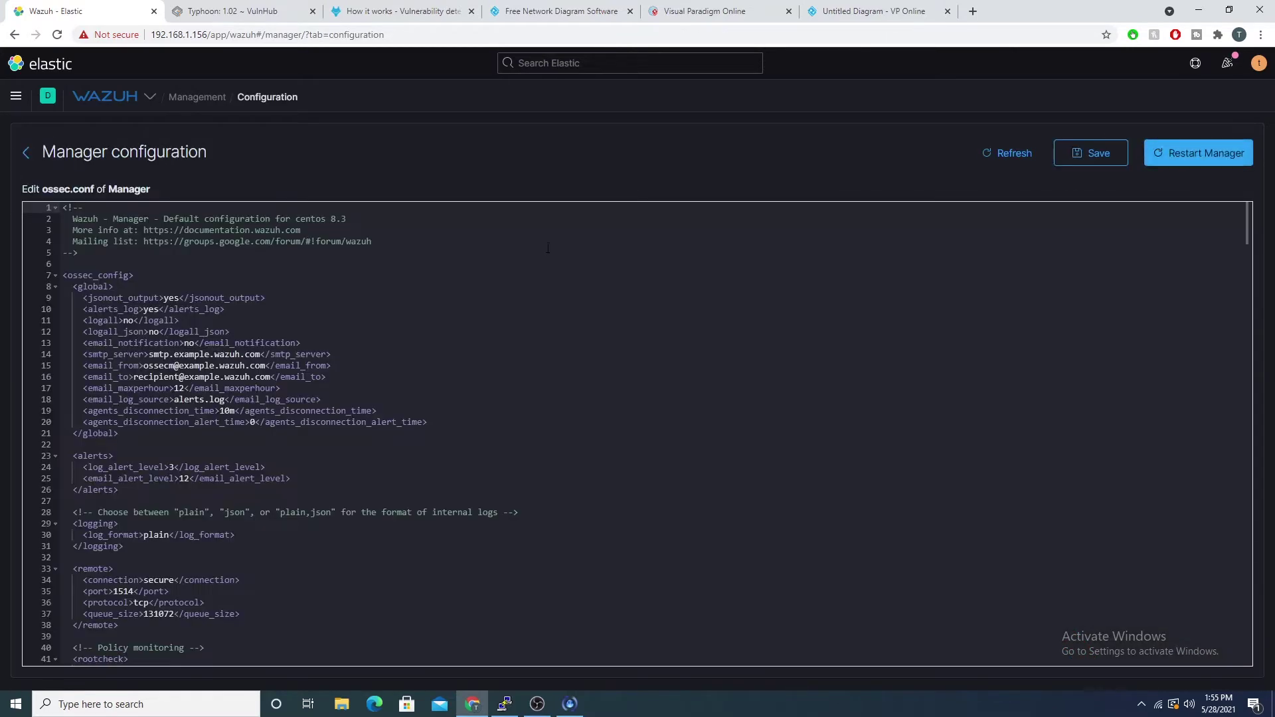
# Set the enabled option of the vulnerability-detector section to yes in the manager configuration
pyautogui.scroll(-15, 242, 398)
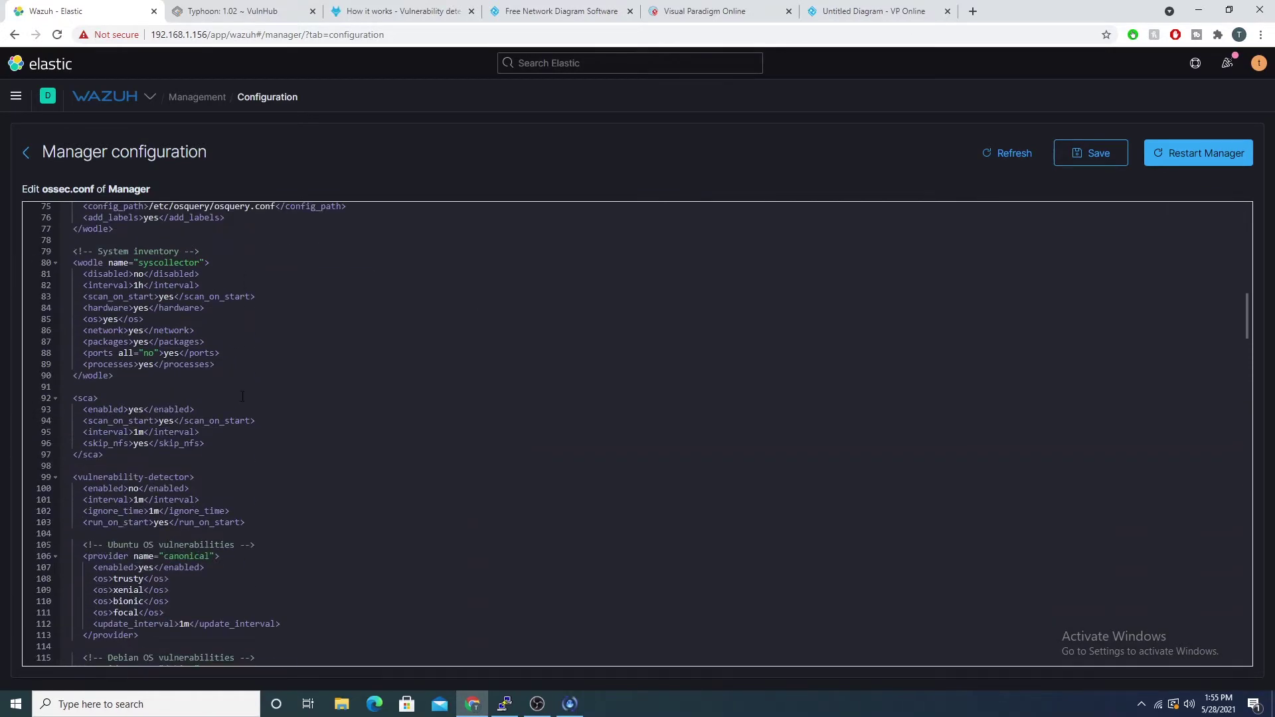
pyautogui.scroll(-2, 243, 397)
pyautogui.click(224, 397)
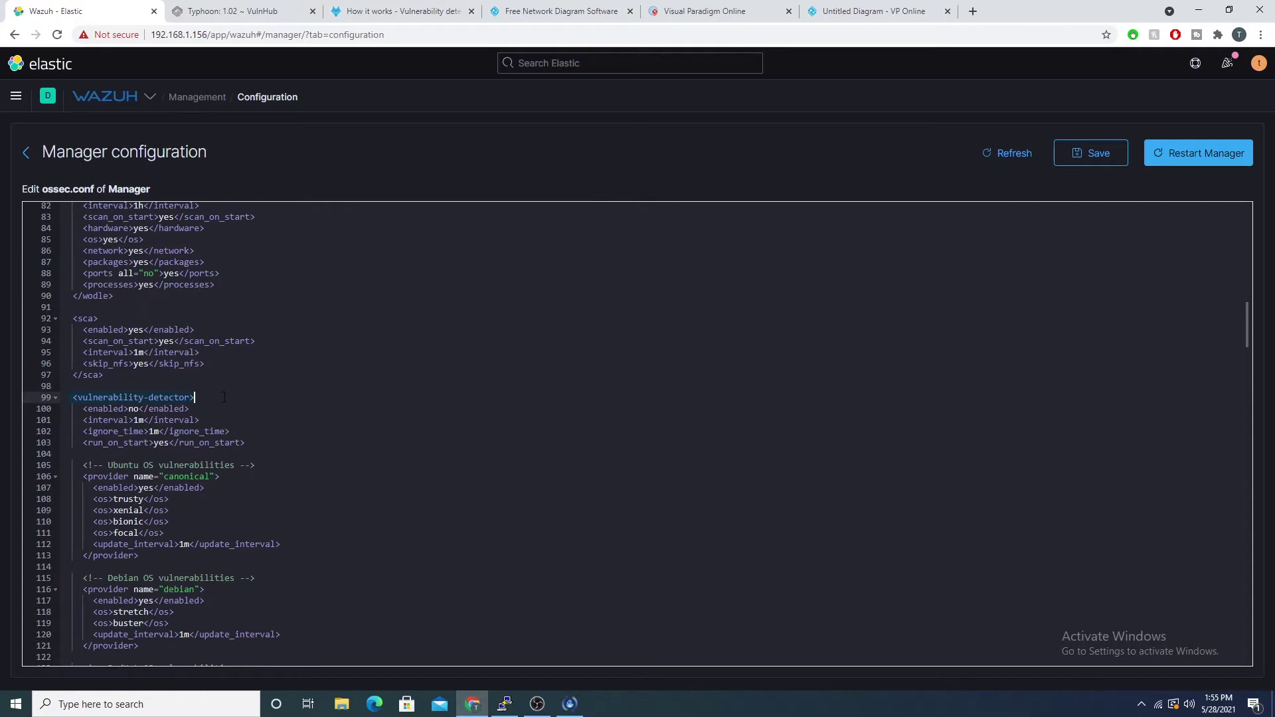
pyautogui.click(186, 408)
pyautogui.scroll(-1, 190, 408)
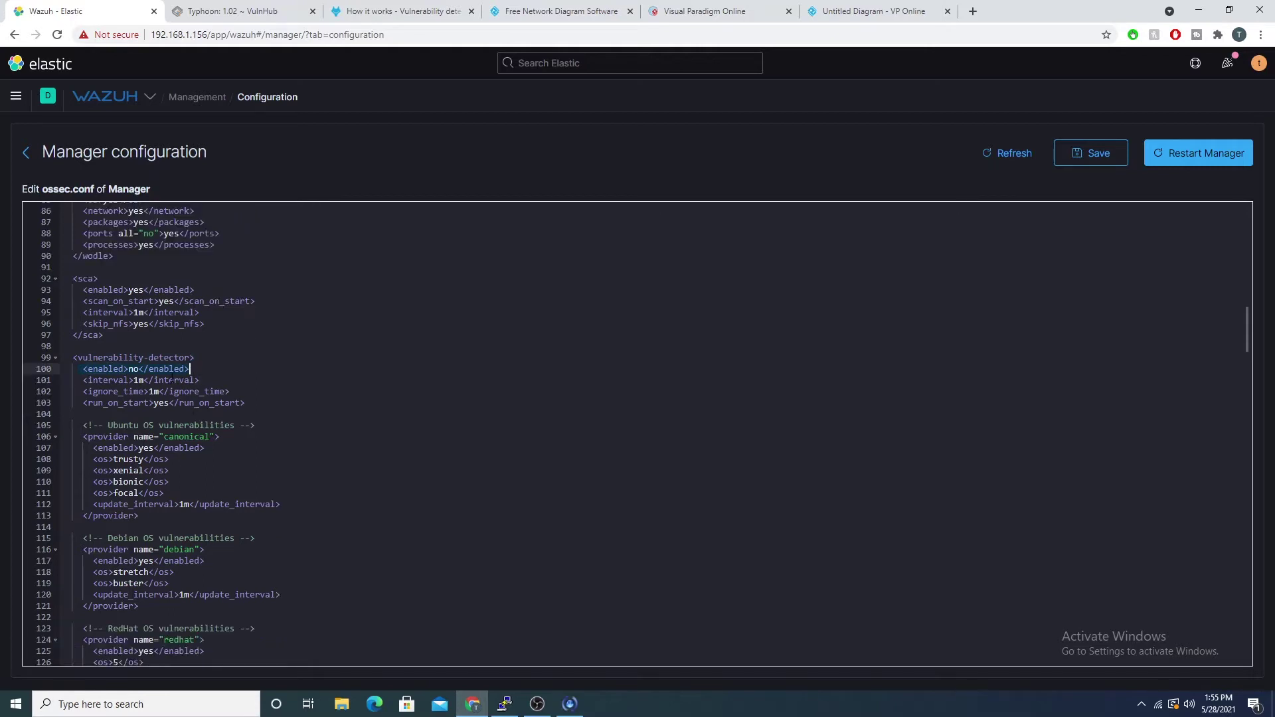
pyautogui.click(140, 371)
pyautogui.press('BackSpace')
pyautogui.press('BackSpace')
pyautogui.write('yes')
pyautogui.click(138, 380)
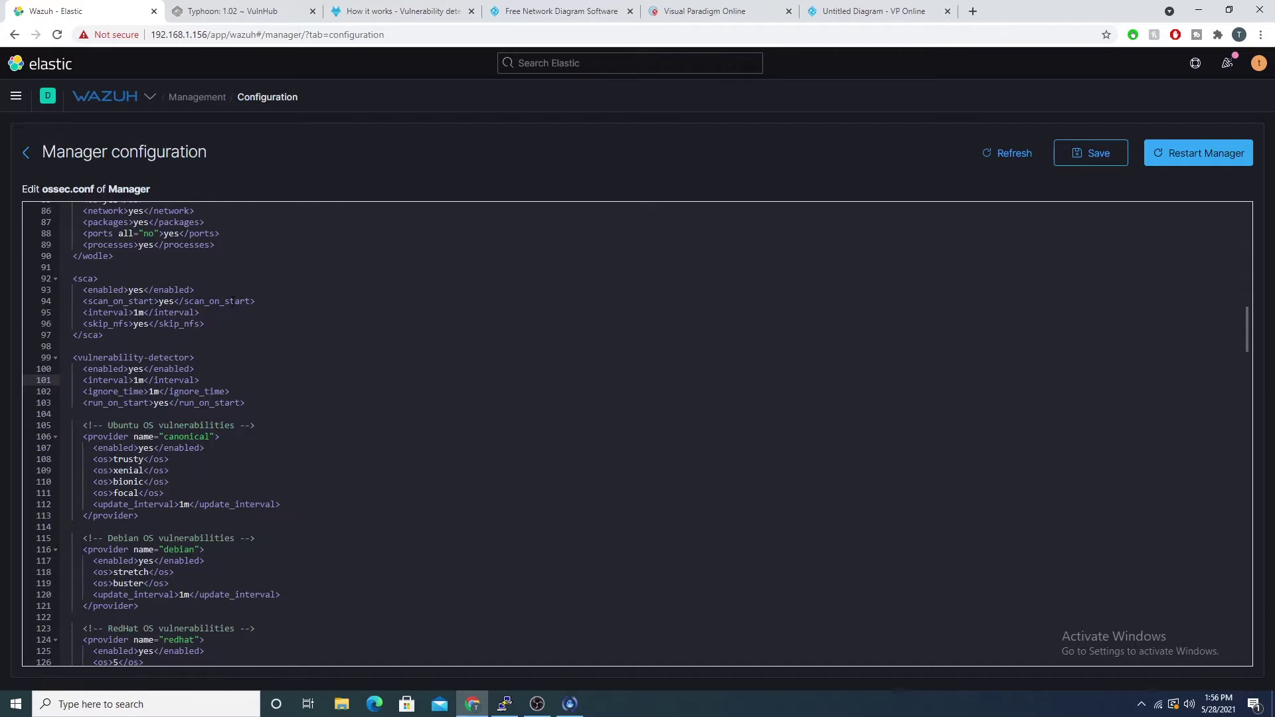
# Try other values for the vulnerability-detector interval in ossec.conf and set it back to 1m
pyautogui.press('BackSpace')
pyautogui.write('d')
pyautogui.press('BackSpace')
pyautogui.write('7')
pyautogui.press('BackSpace')
pyautogui.write('1')
pyautogui.press('BackSpace')
pyautogui.write('m')
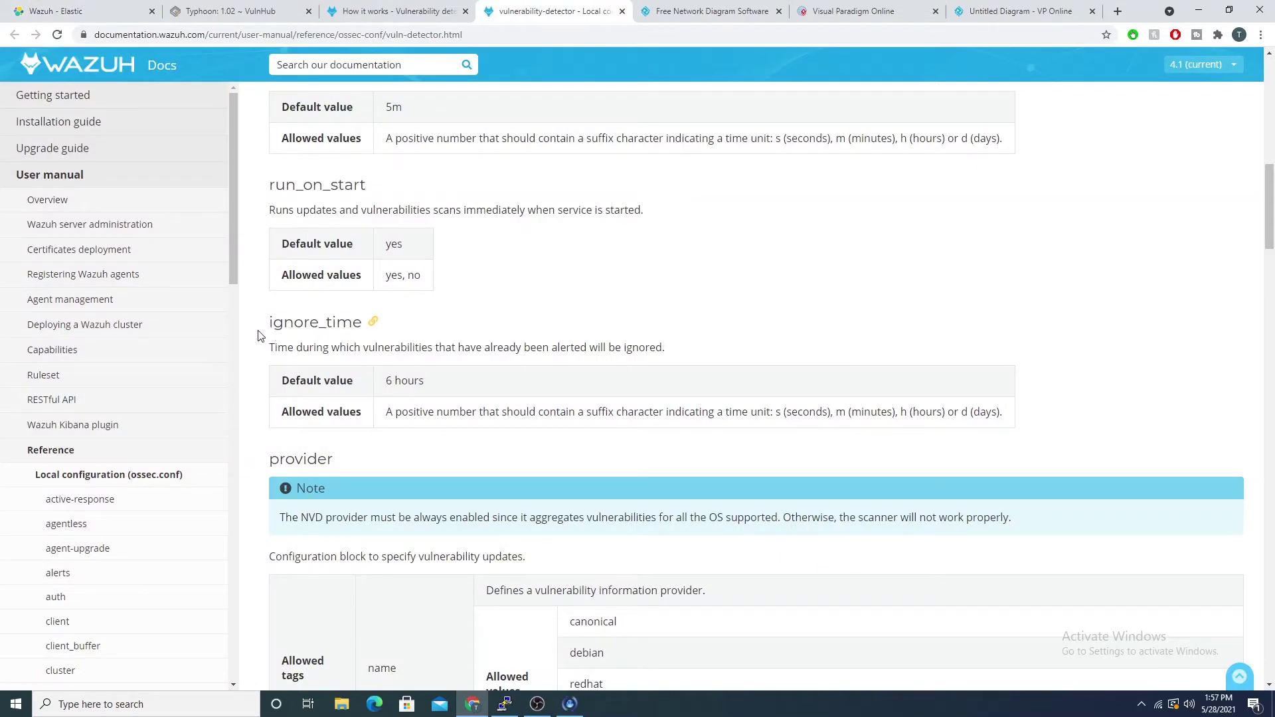
# Read the ignore_time description and default value in the Wazuh documentation, and return to the manager configuration
pyautogui.moveTo(268, 349); pyautogui.dragTo(671, 352)
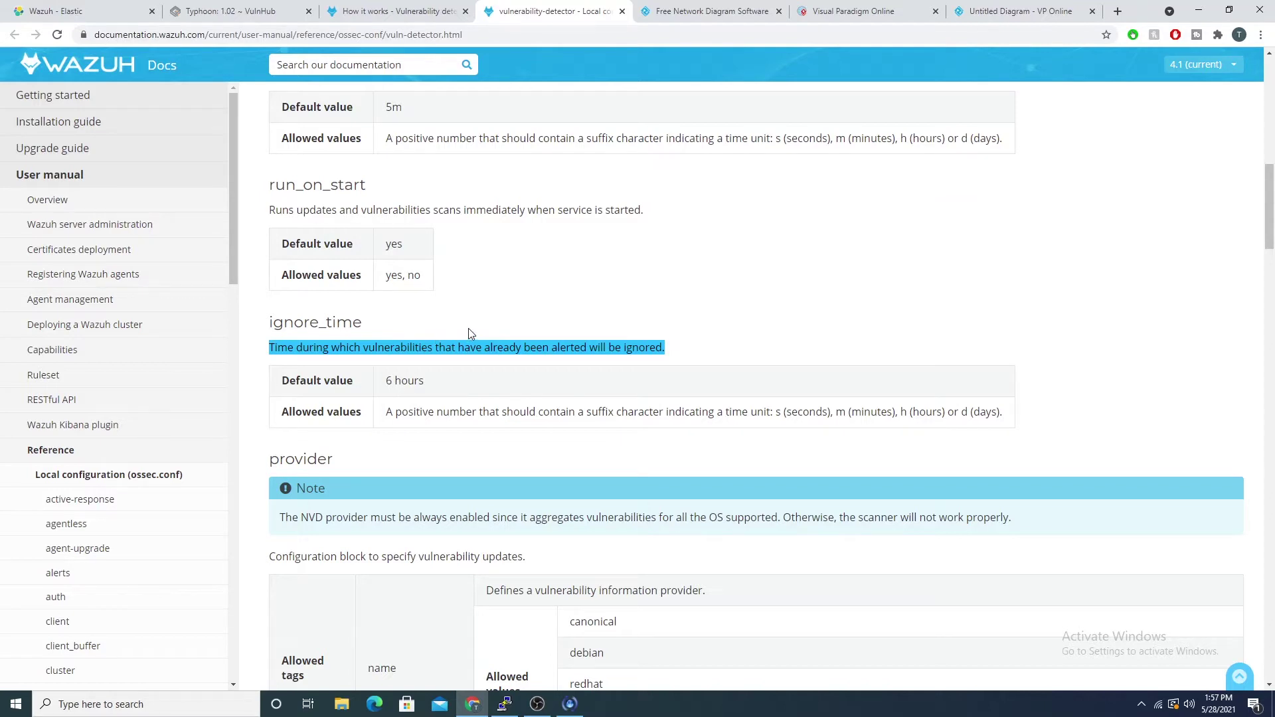
pyautogui.moveTo(392, 381); pyautogui.dragTo(455, 386)
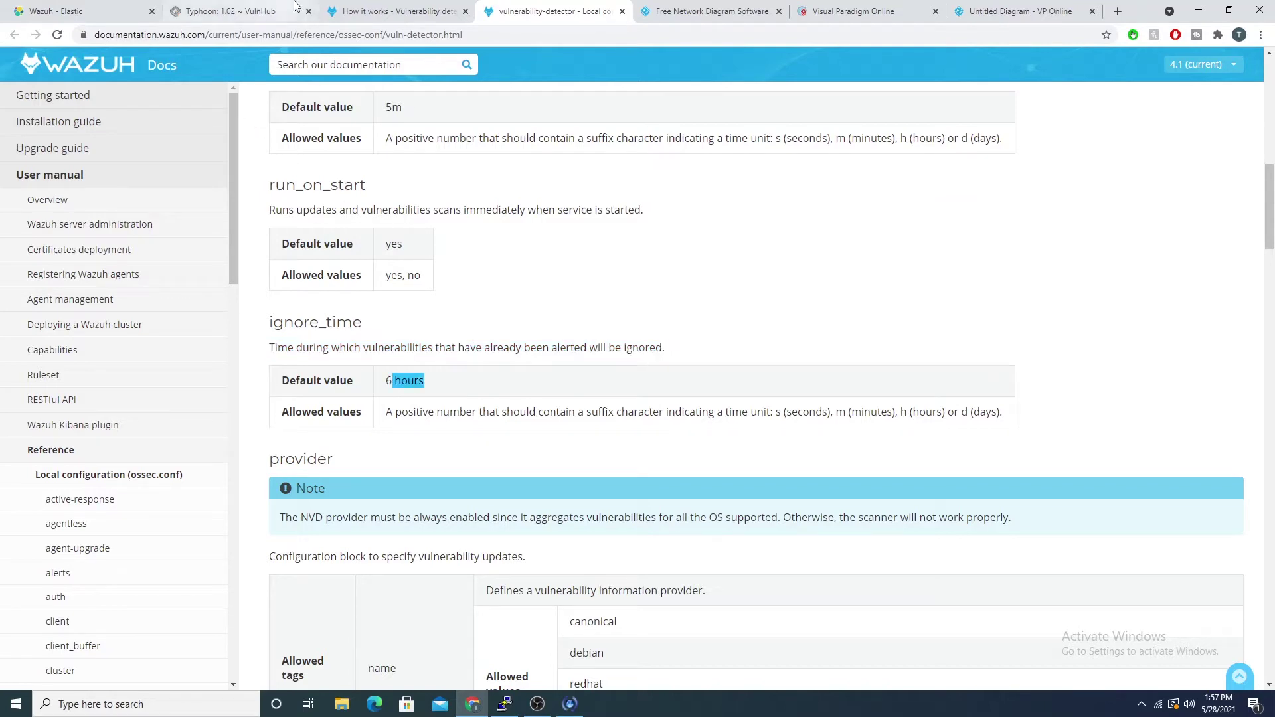
pyautogui.click(391, 12)
pyautogui.click(53, 19)
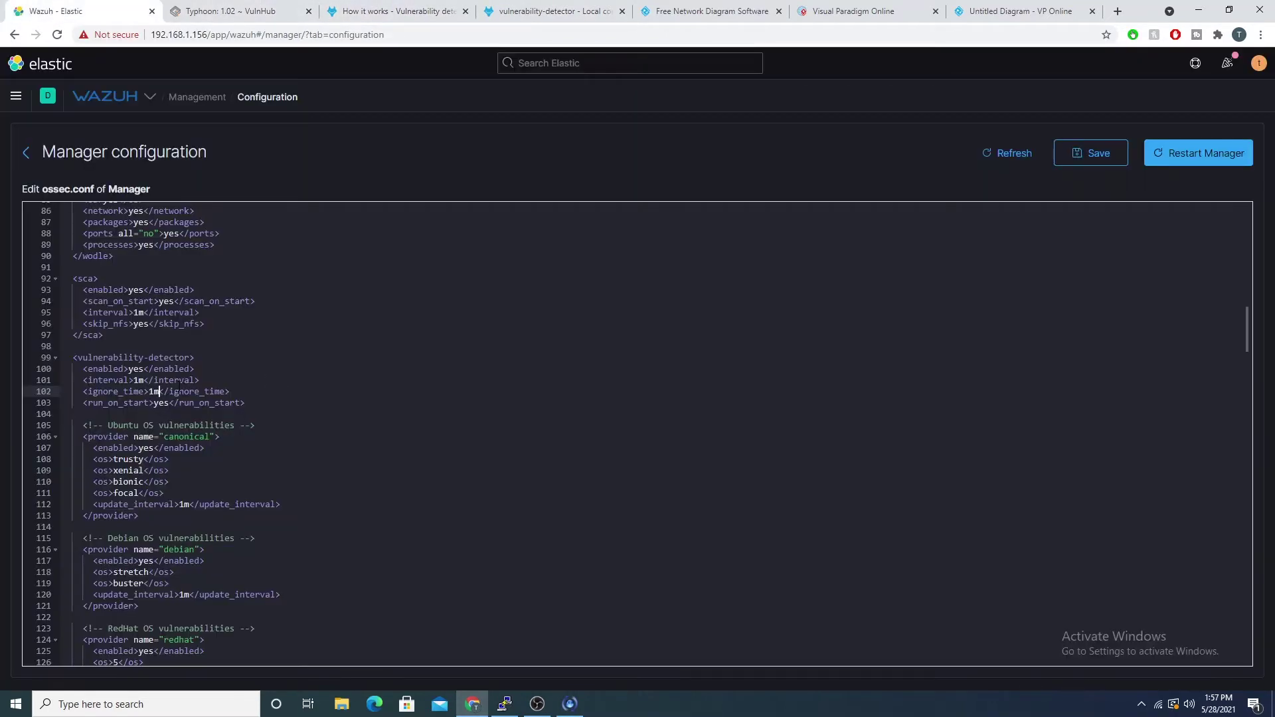
# Examine the ignore_time and run_on_start options and the canonical provider block for Ubuntu OS vulnerabilities
pyautogui.scroll(-2, 187, 397)
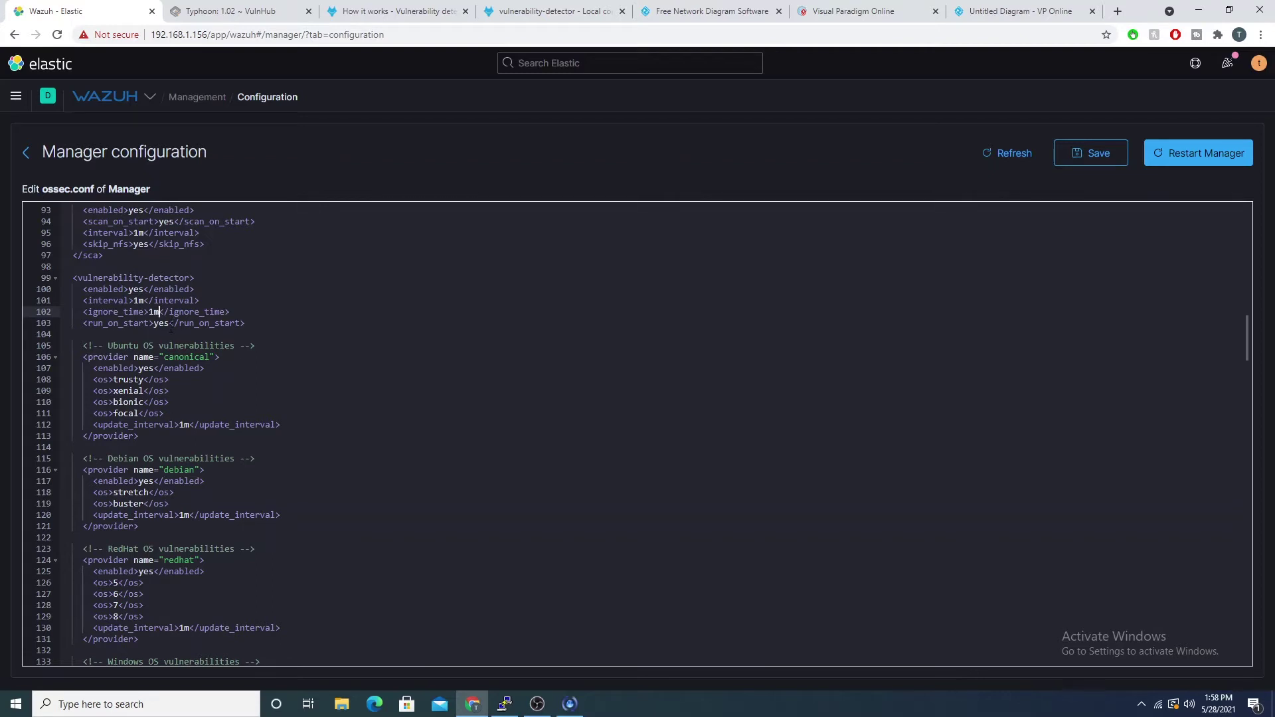
pyautogui.moveTo(83, 312); pyautogui.dragTo(235, 311)
pyautogui.click(134, 324)
pyautogui.scroll(-1, 244, 335)
pyautogui.moveTo(104, 307); pyautogui.dragTo(300, 355)
pyautogui.scroll(-1, 299, 362)
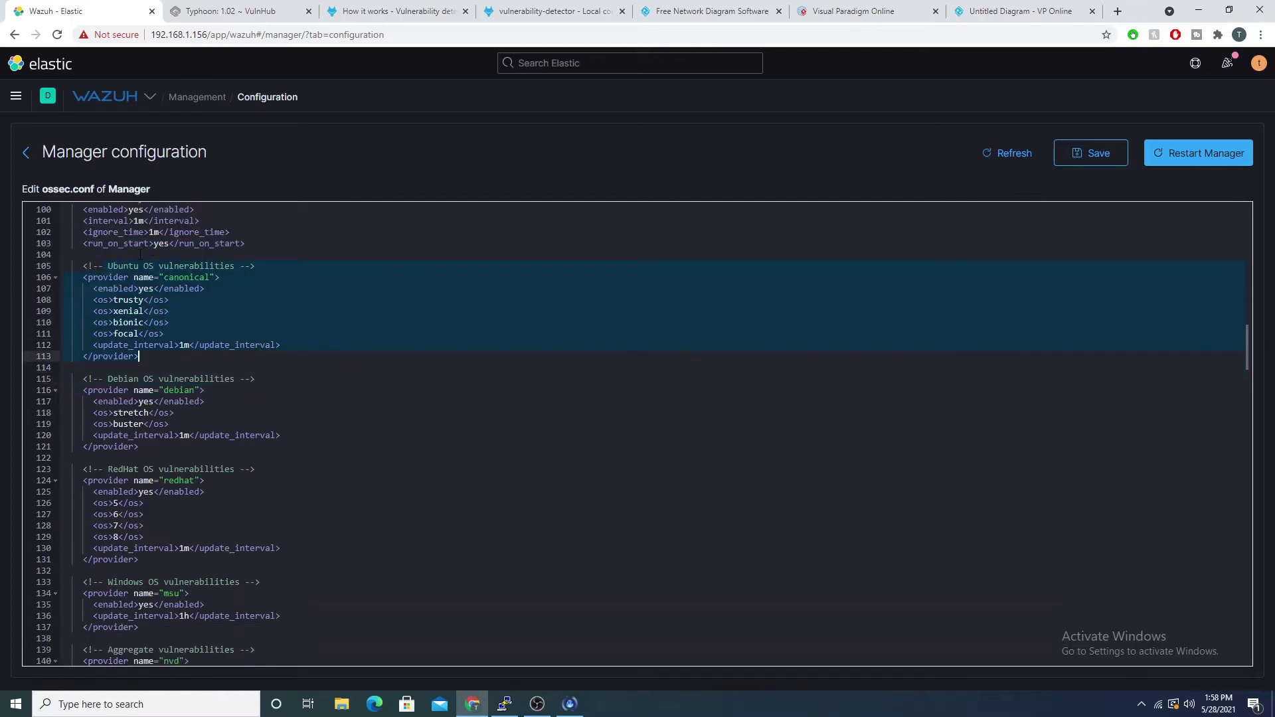
pyautogui.click(135, 266)
pyautogui.moveTo(135, 266); pyautogui.dragTo(231, 266)
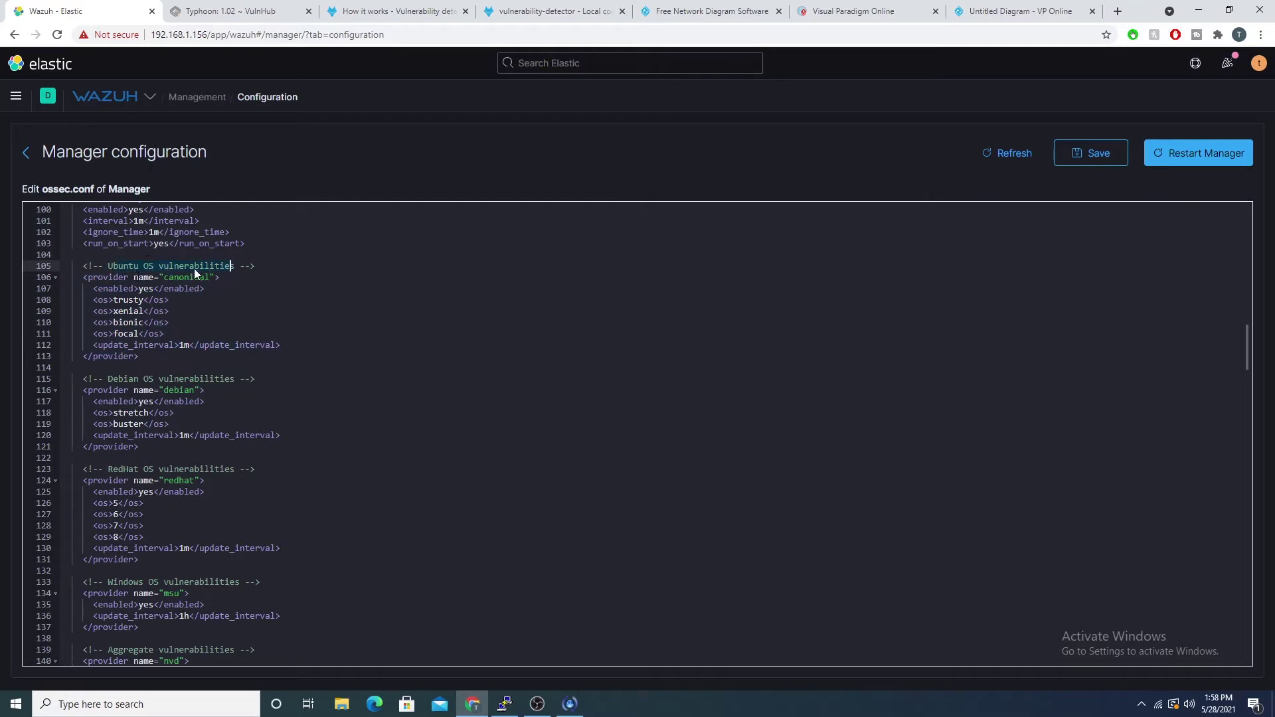
pyautogui.click(164, 278)
# Check the canonical.com feed entry for Ubuntu on the documentation's How it works page, and return to the manager configuration
pyautogui.click(409, 13)
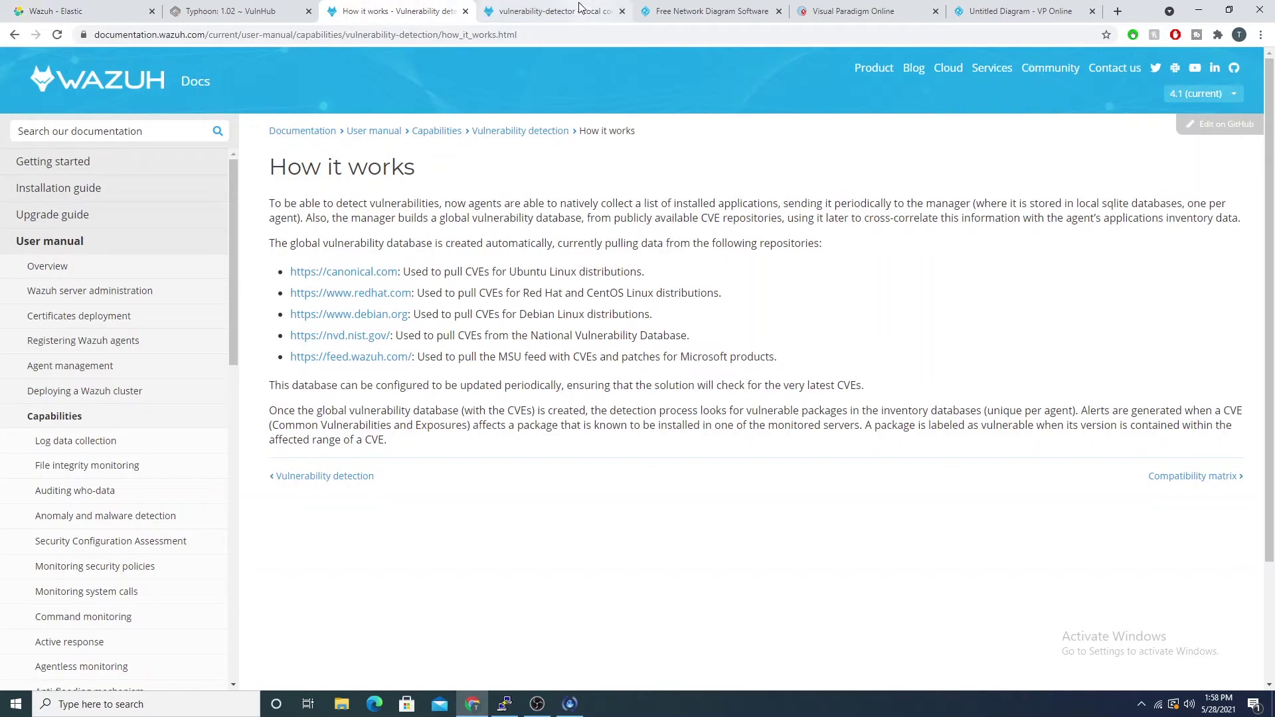
pyautogui.click(582, 10)
pyautogui.click(470, 9)
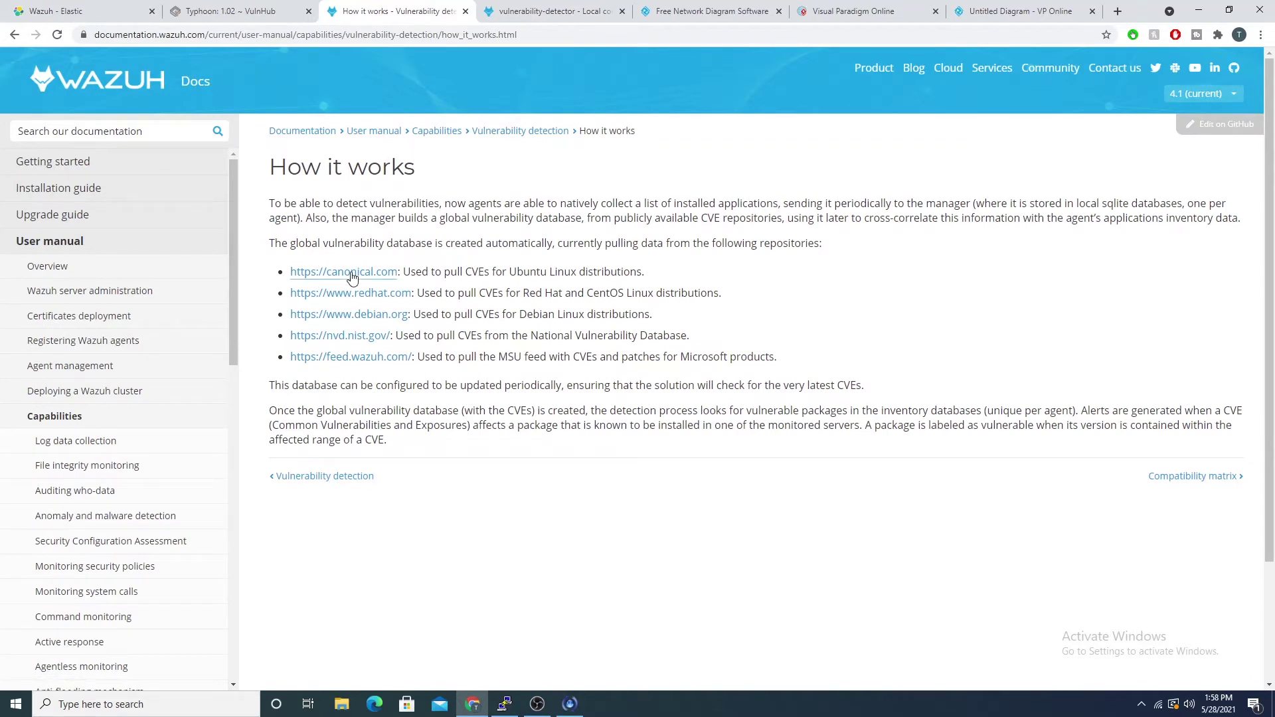
pyautogui.moveTo(642, 271); pyautogui.dragTo(279, 282)
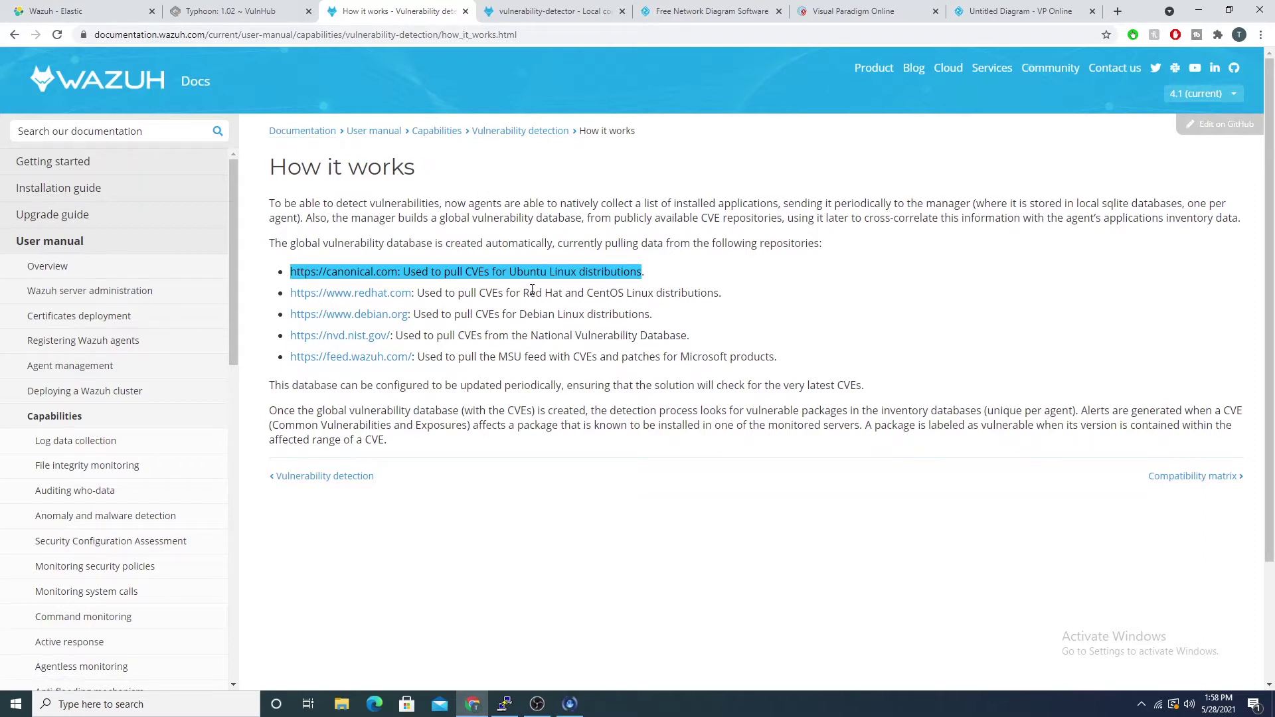
pyautogui.click(529, 278)
pyautogui.moveTo(509, 272); pyautogui.dragTo(603, 272)
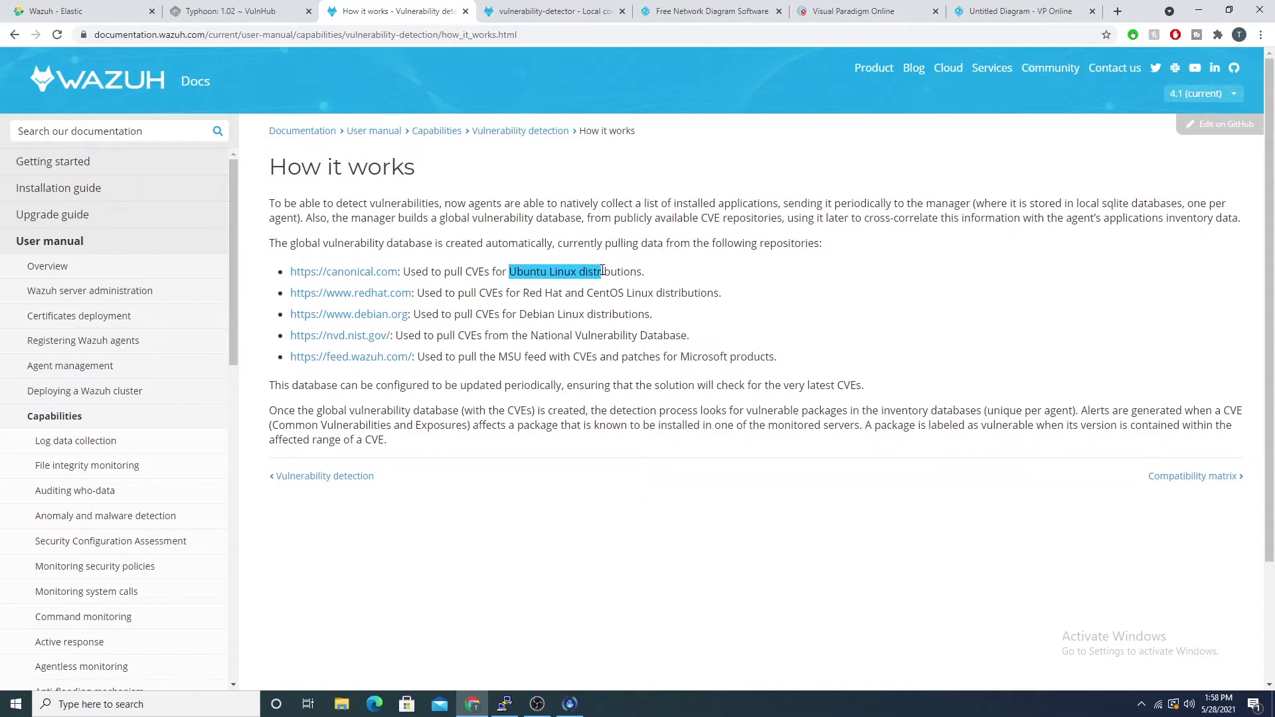
pyautogui.hotkey('ctrl', '1')
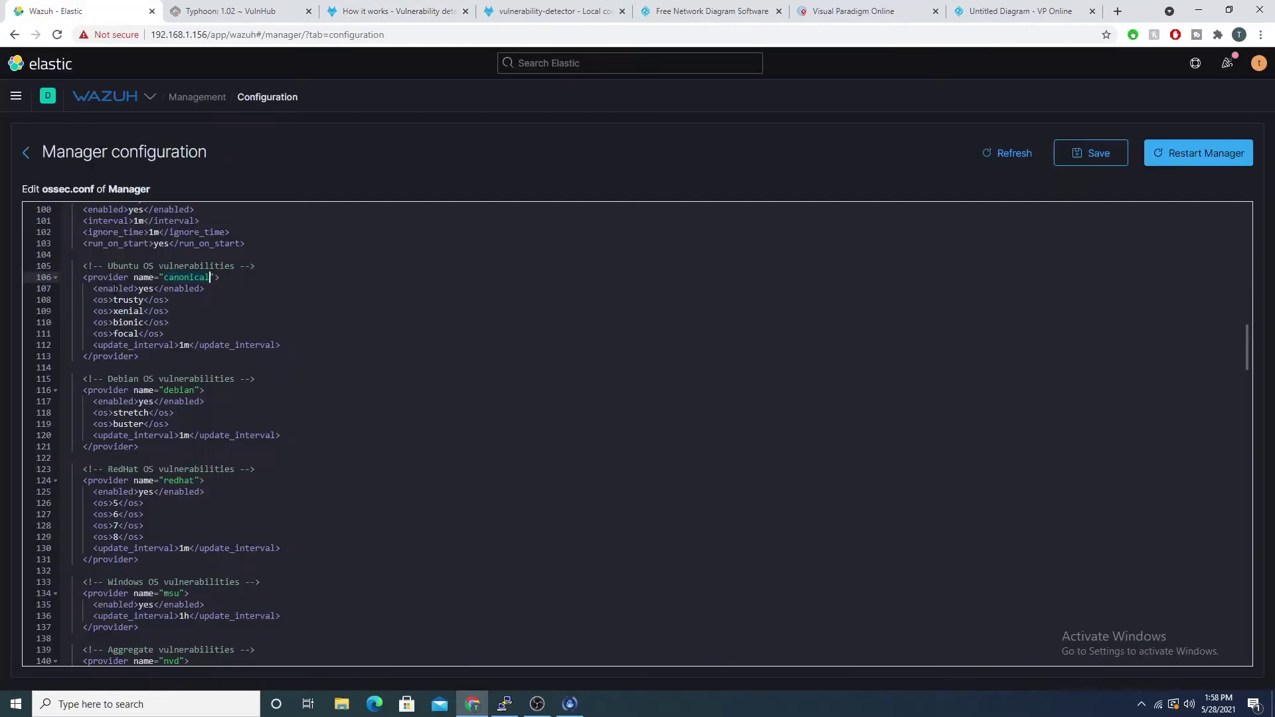
# Examine the Ubuntu releases listed under the canonical provider, including trusty, xenial and bionic
pyautogui.click(459, 294)
pyautogui.click(190, 310)
pyautogui.click(160, 311)
pyautogui.click(145, 300)
pyautogui.click(171, 311)
pyautogui.click(170, 322)
pyautogui.click(186, 345)
pyautogui.click(169, 299)
# Examine the stretch and buster entries of the debian provider and the update_interval of the canonical provider
pyautogui.click(138, 378)
pyautogui.click(113, 401)
pyautogui.click(136, 412)
pyautogui.click(134, 424)
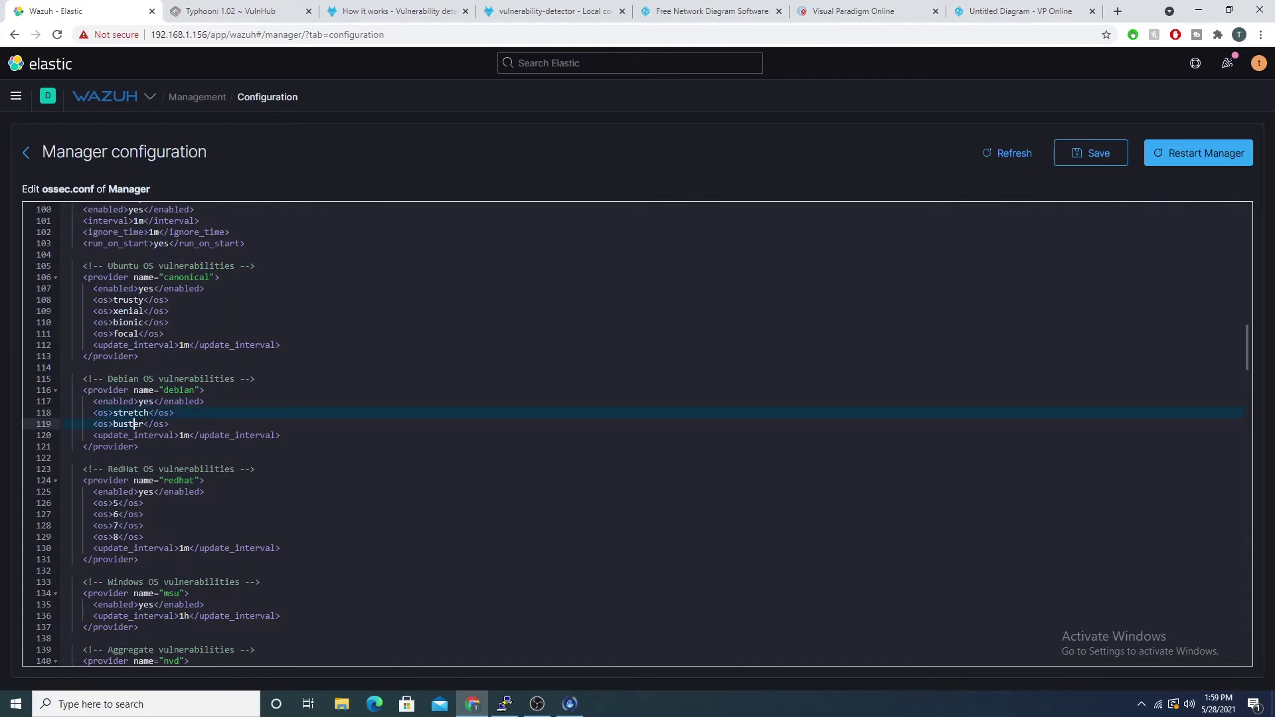
pyautogui.click(170, 424)
pyautogui.click(135, 345)
pyautogui.click(212, 334)
pyautogui.click(290, 343)
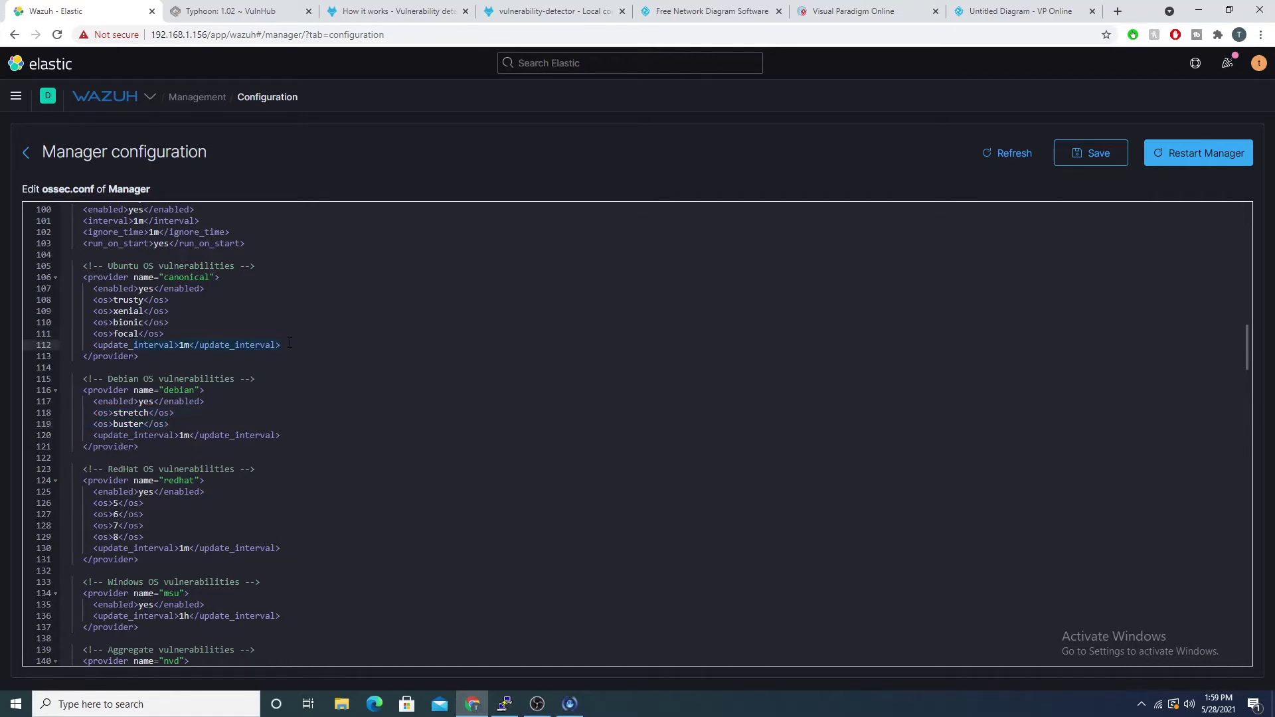
pyautogui.click(190, 344)
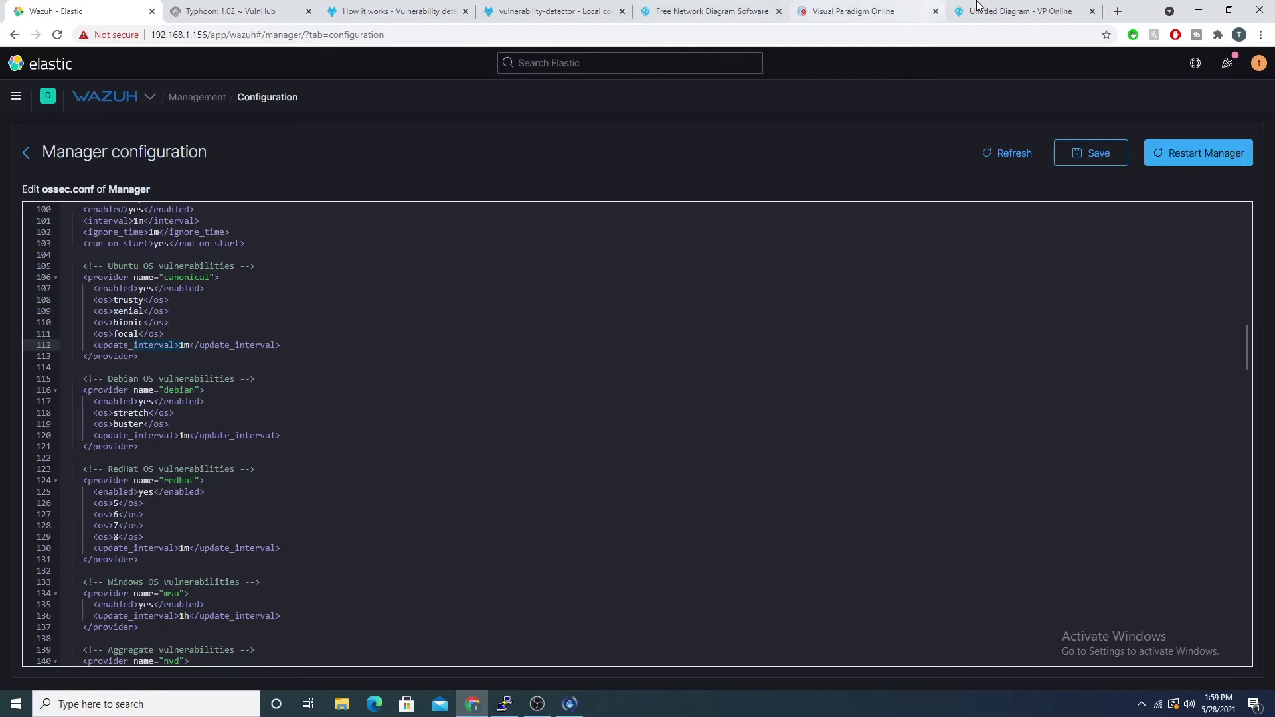
# Switch to the network diagram to examine the Feeds cloud linked to the manager, and return to the manager configuration
pyautogui.click(1020, 11)
pyautogui.moveTo(830, 301); pyautogui.dragTo(809, 300)
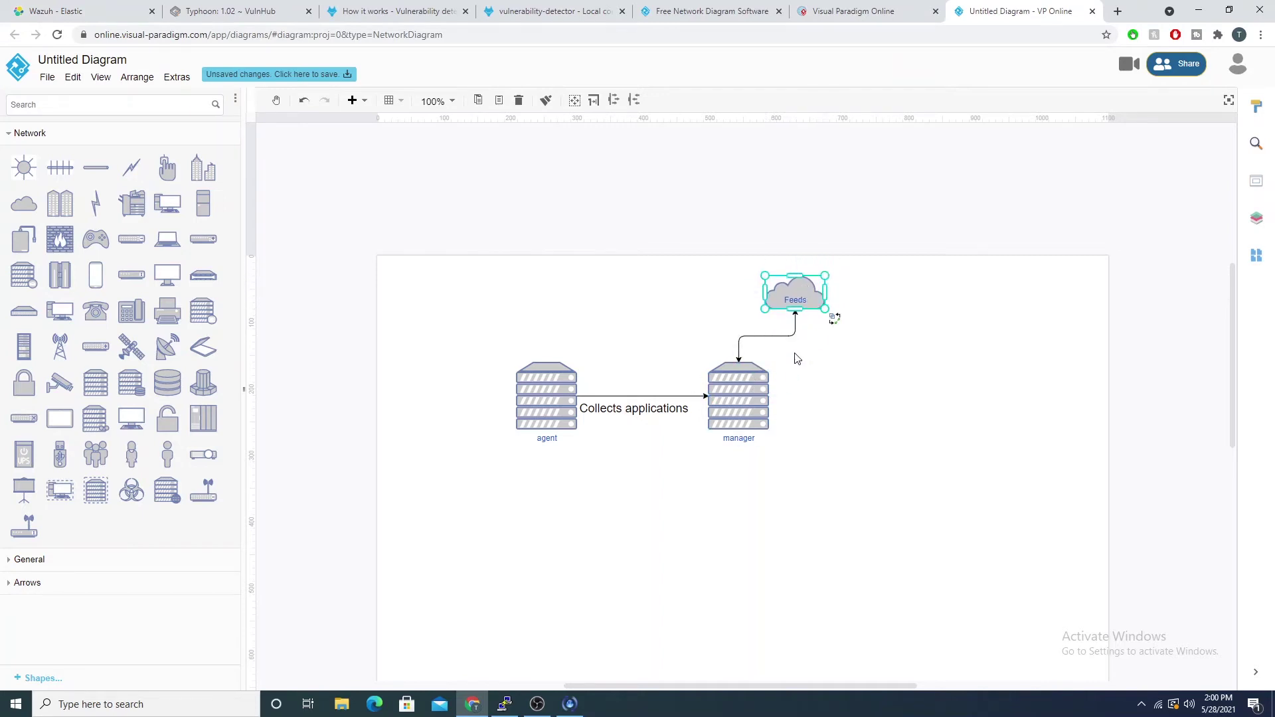
pyautogui.click(114, 8)
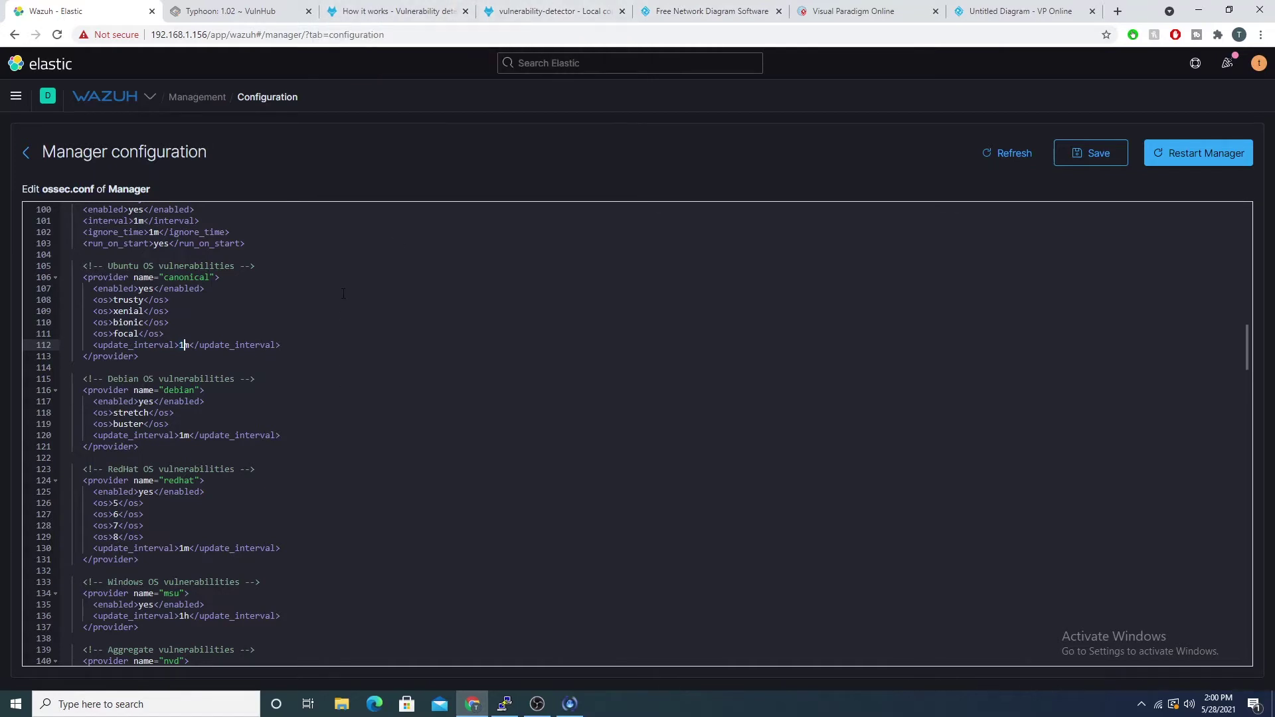
# Examine the redhat provider block, including its enabled option, OS versions and update_interval
pyautogui.scroll(-1, 339, 288)
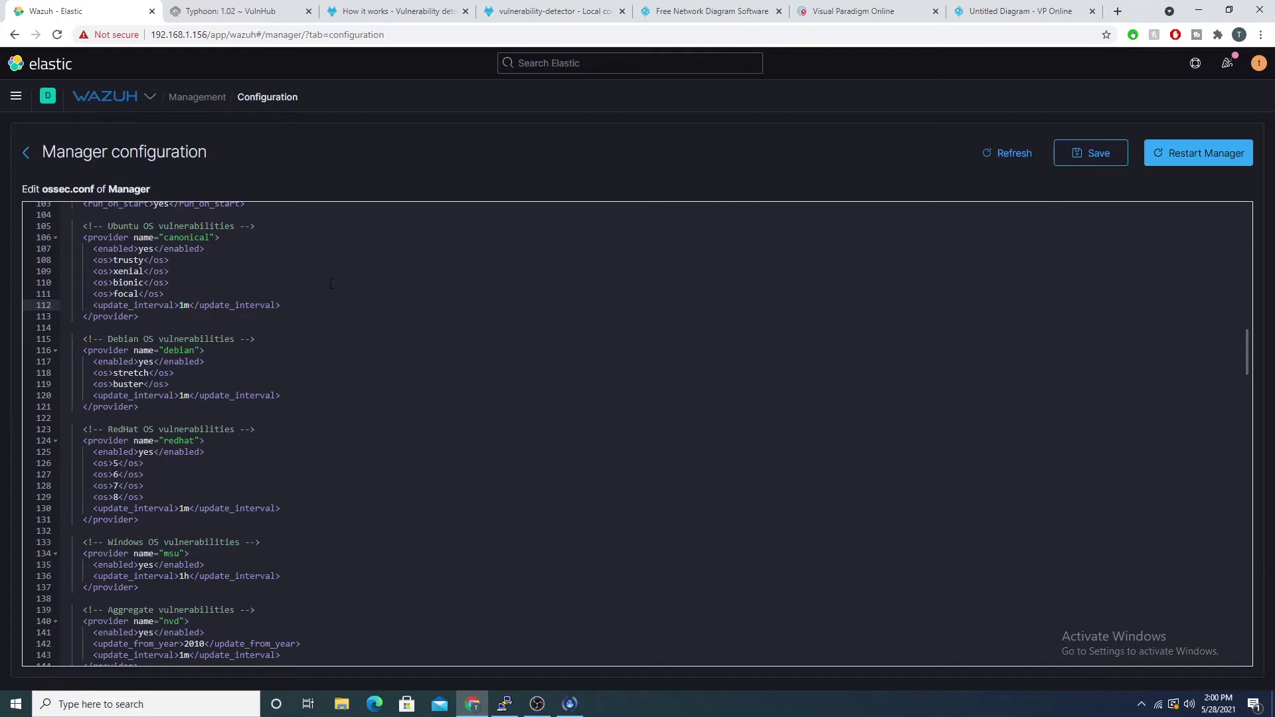
pyautogui.click(122, 440)
pyautogui.click(237, 442)
pyautogui.scroll(-3, 237, 442)
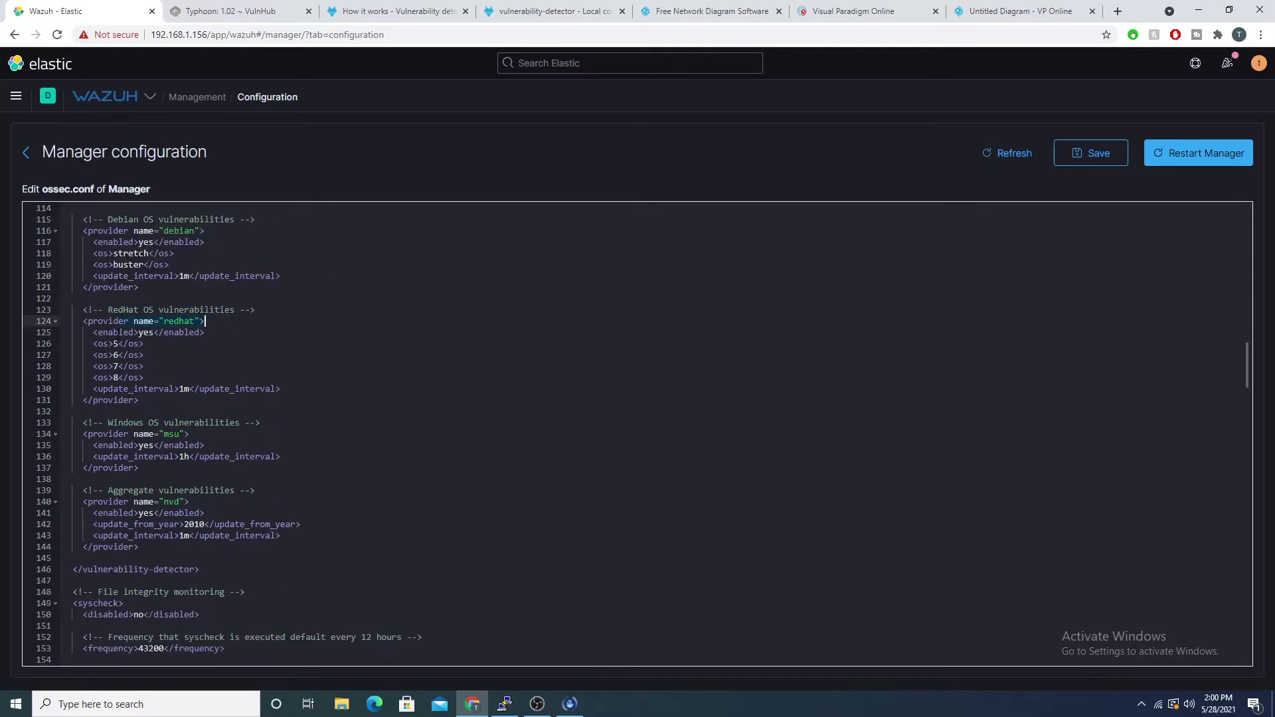
pyautogui.click(150, 333)
pyautogui.moveTo(88, 347); pyautogui.dragTo(158, 350)
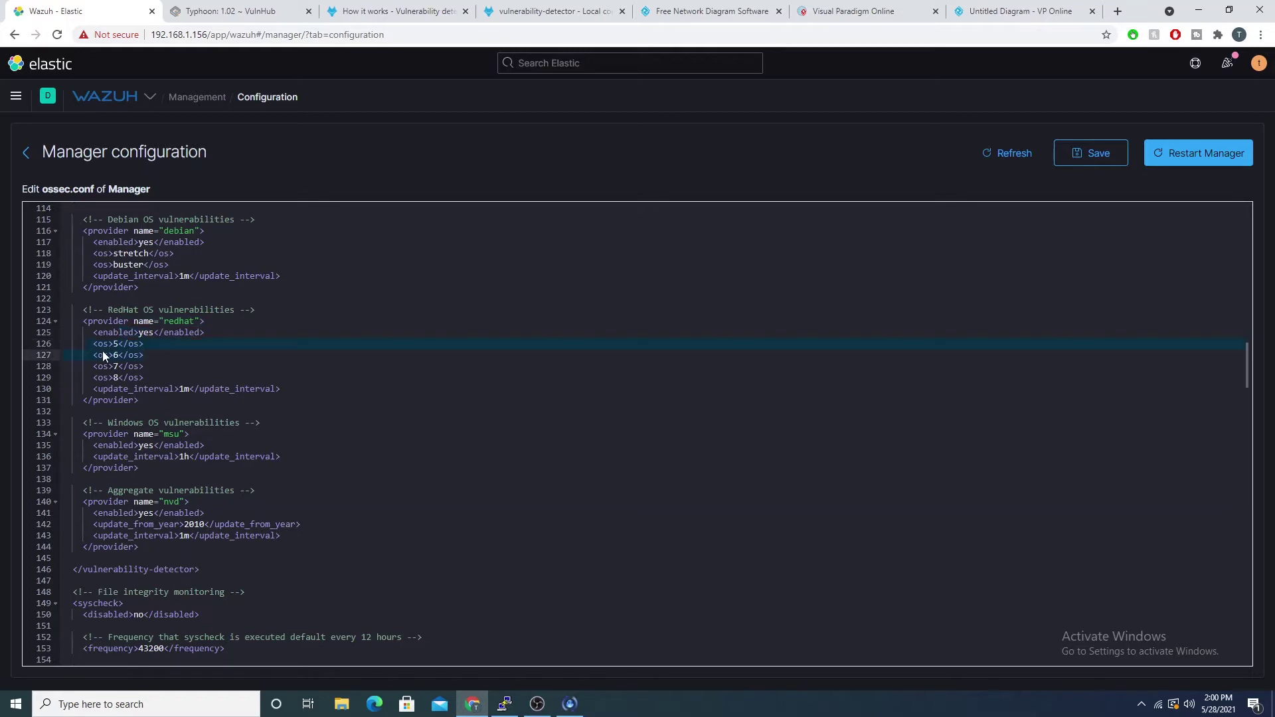
pyautogui.click(182, 389)
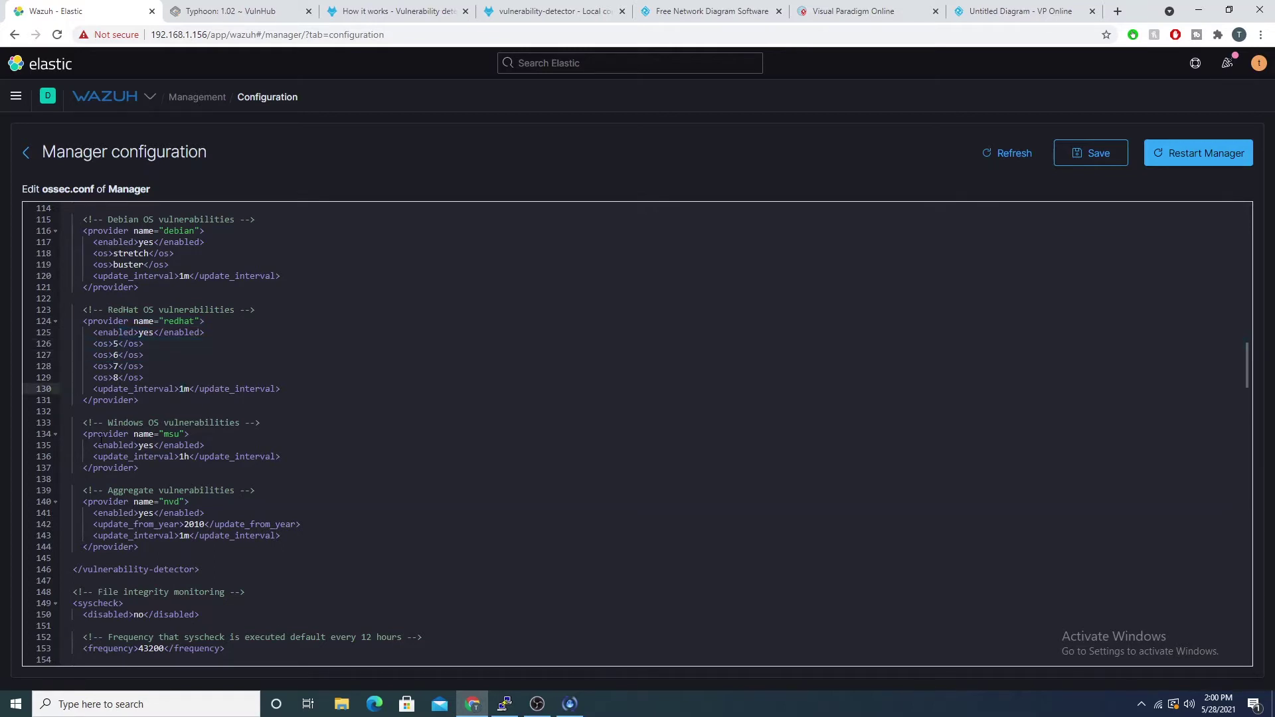
# Examine the msu provider block for Windows and the nvd provider block for aggregate vulnerabilities
pyautogui.moveTo(65, 433); pyautogui.dragTo(189, 473)
pyautogui.scroll(-1, 114, 441)
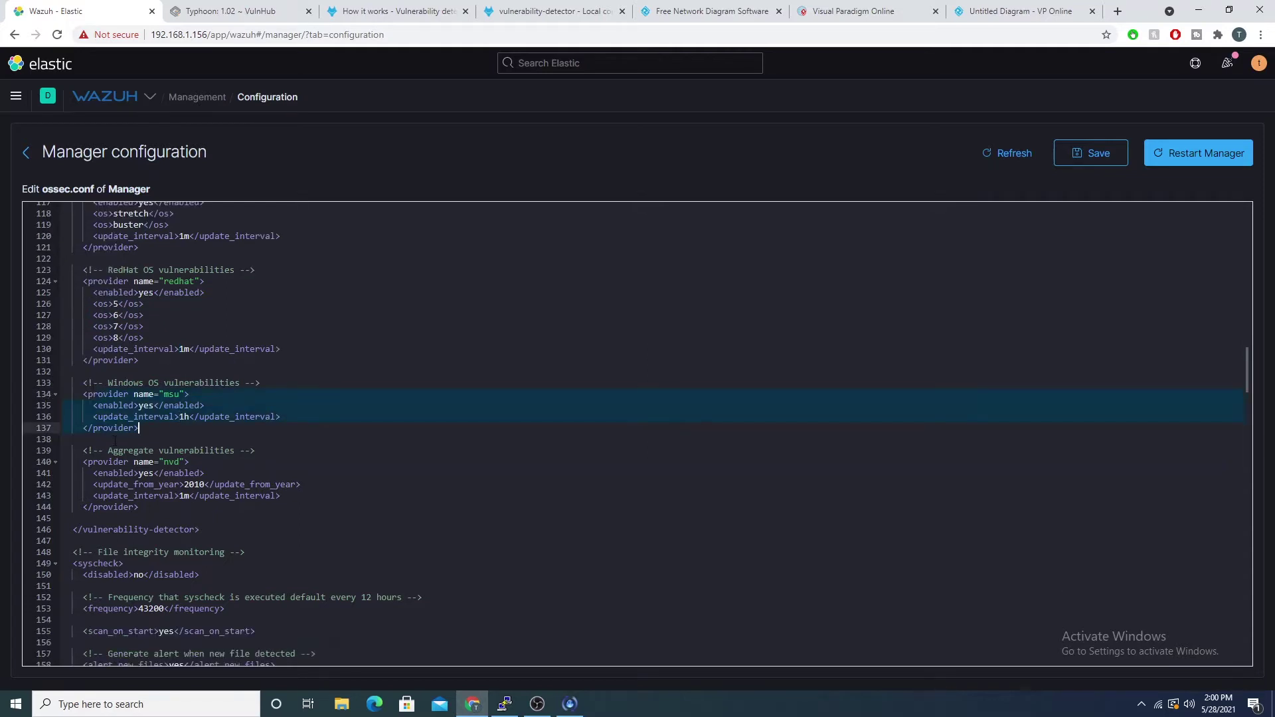
pyautogui.click(191, 461)
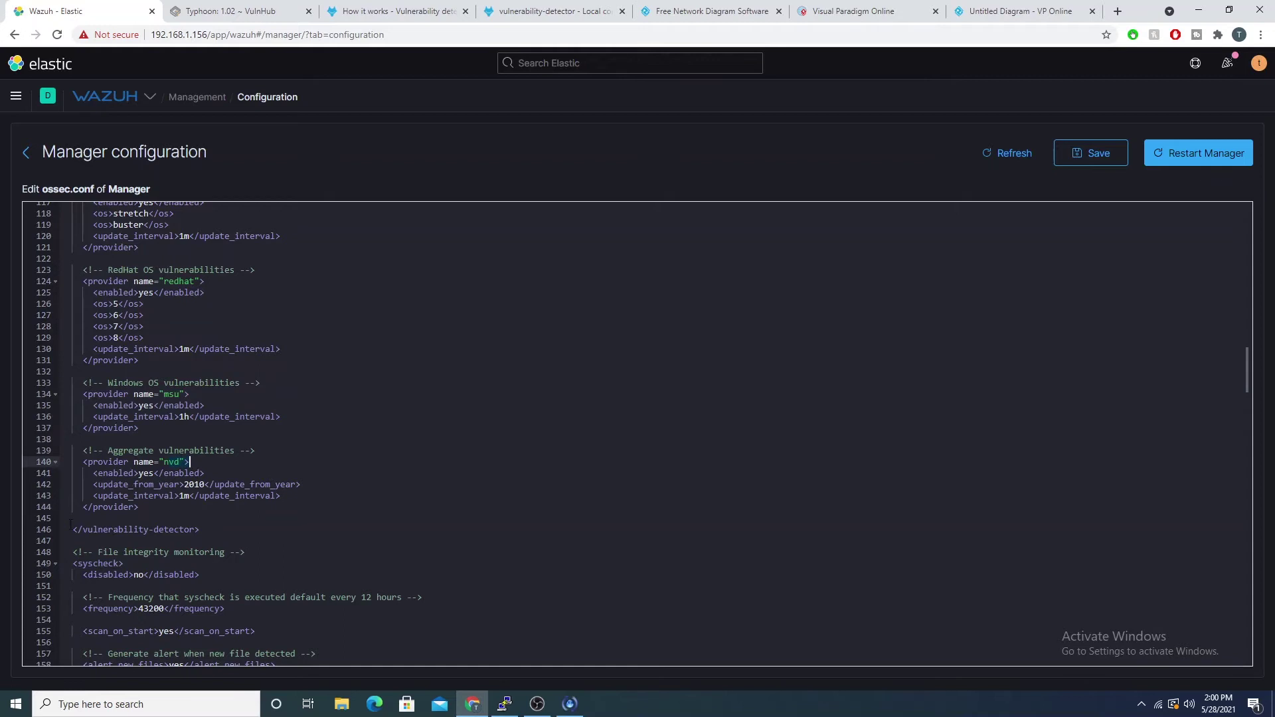
pyautogui.scroll(1, 305, 432)
pyautogui.click(139, 546)
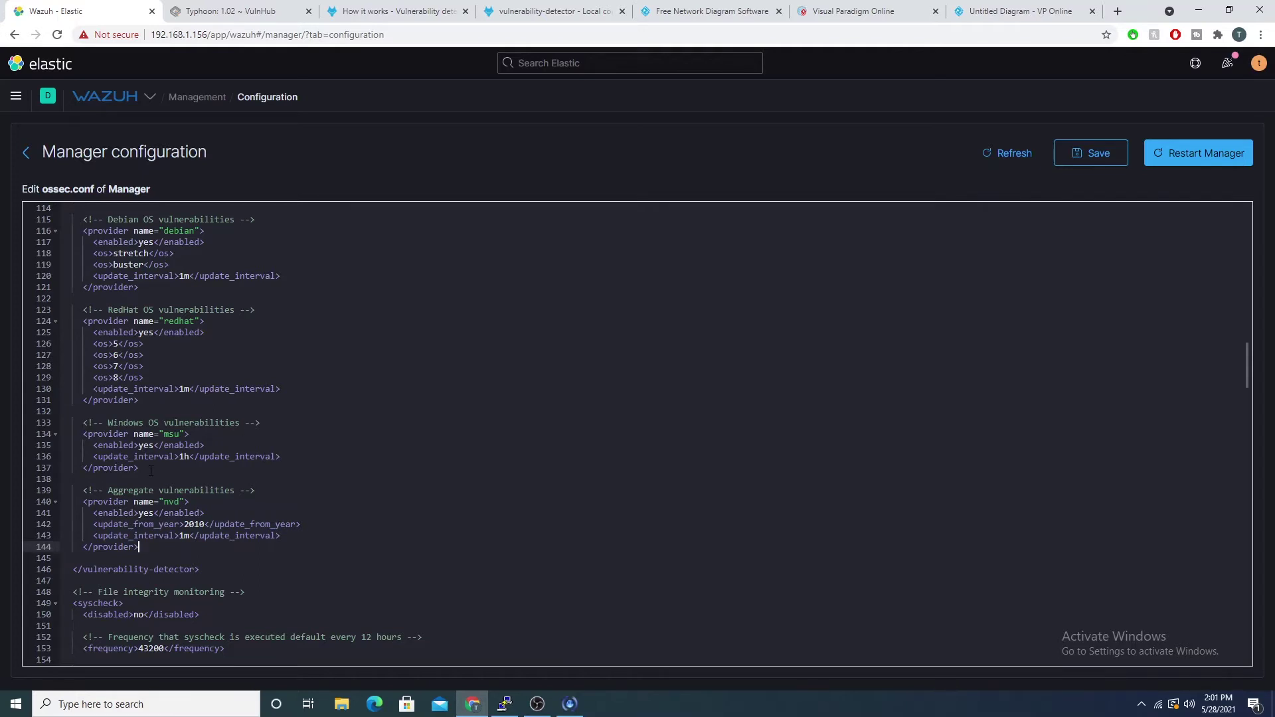
# Review the whole vulnerability-detector section, from its general options through the canonical, debian, redhat, msu and nvd providers
pyautogui.scroll(3, 150, 471)
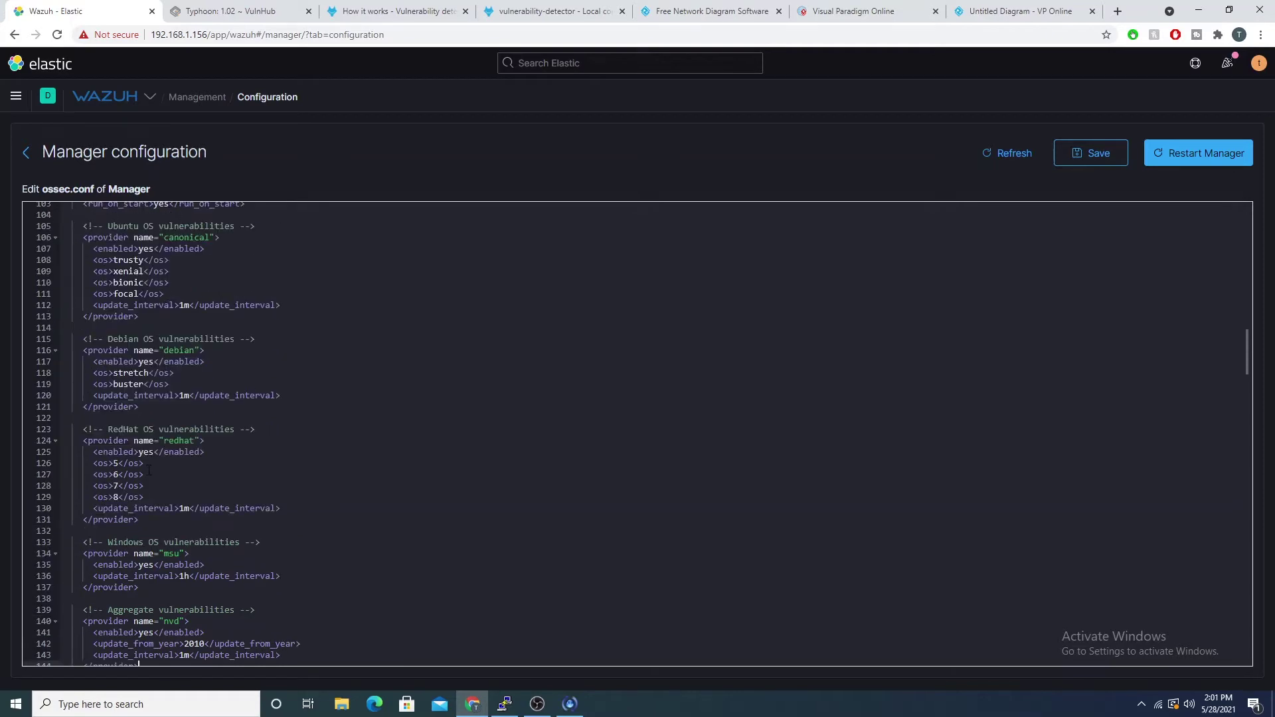
pyautogui.scroll(5, 149, 470)
pyautogui.scroll(-7, 166, 465)
pyautogui.scroll(4, 197, 452)
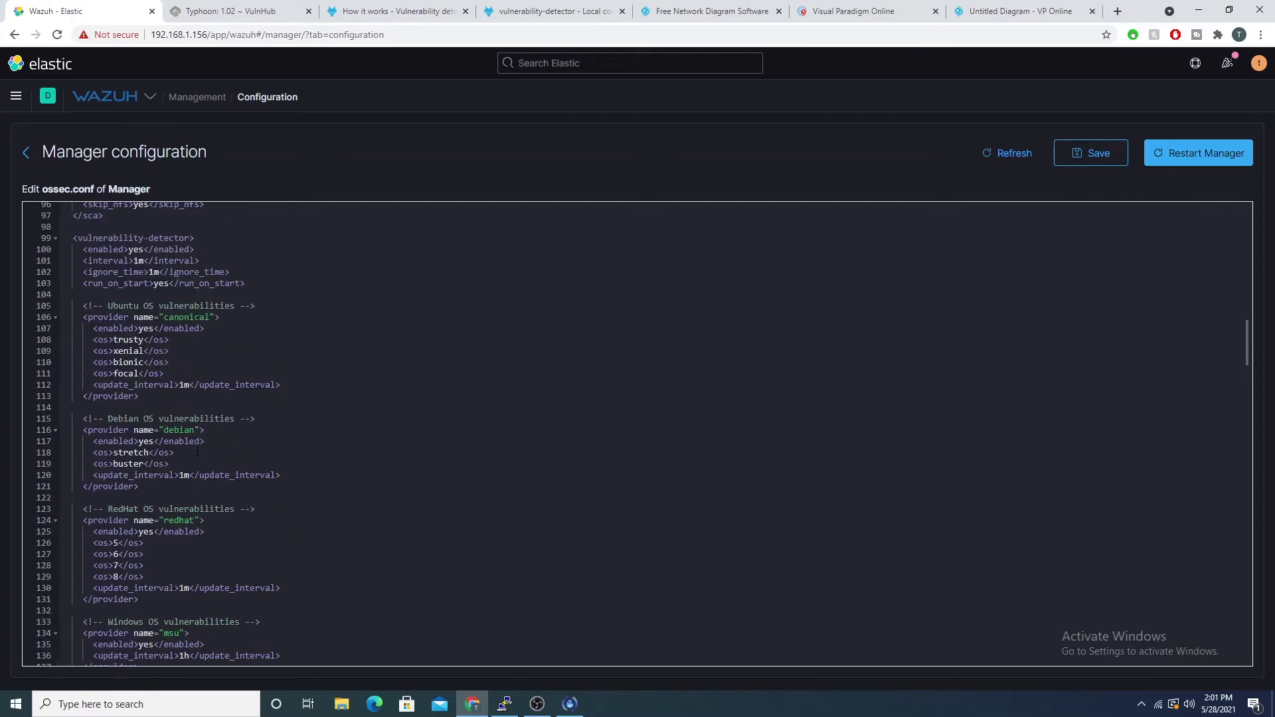
pyautogui.scroll(1, 198, 450)
pyautogui.scroll(-4, 198, 448)
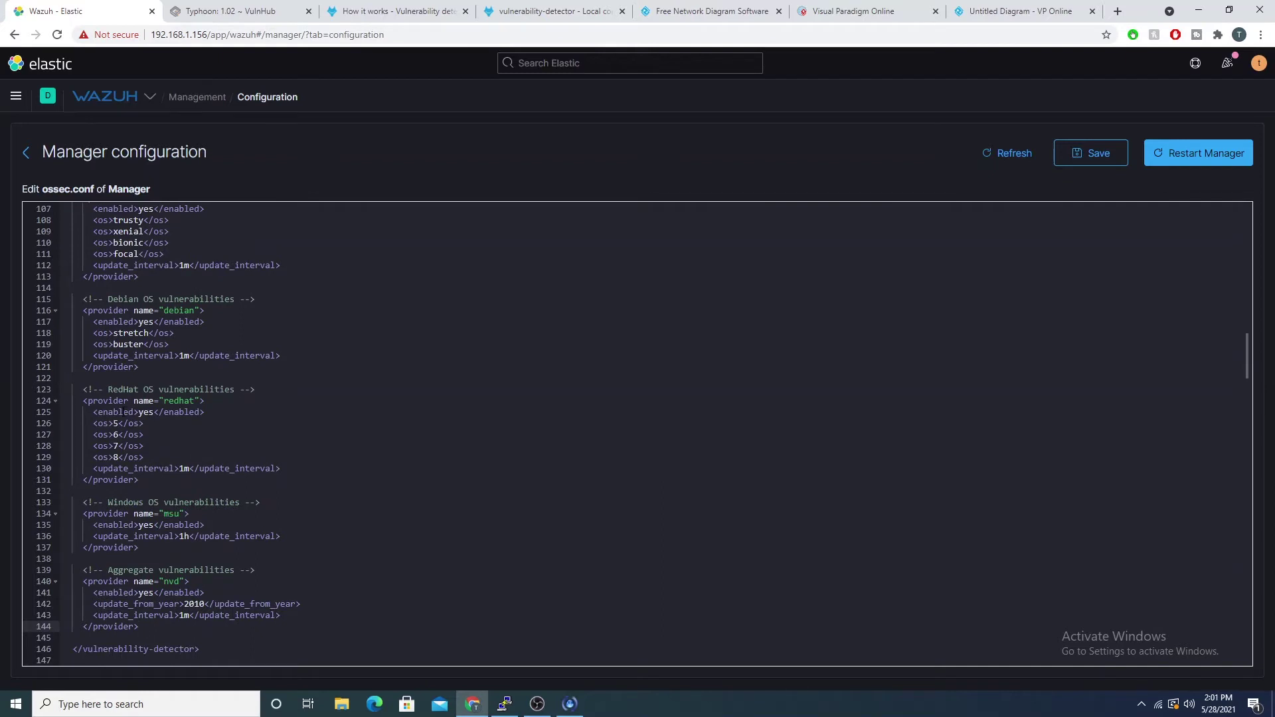
pyautogui.scroll(3, 59, 391)
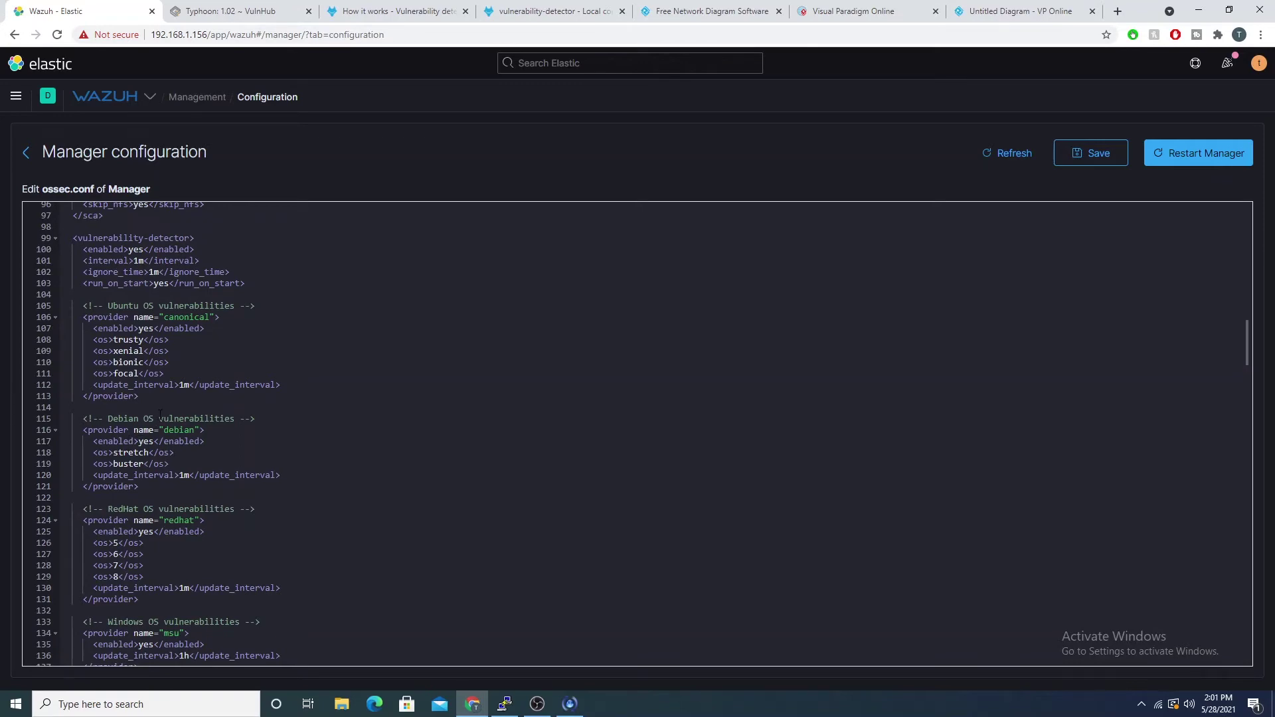
pyautogui.scroll(-7, 160, 415)
pyautogui.click(139, 427)
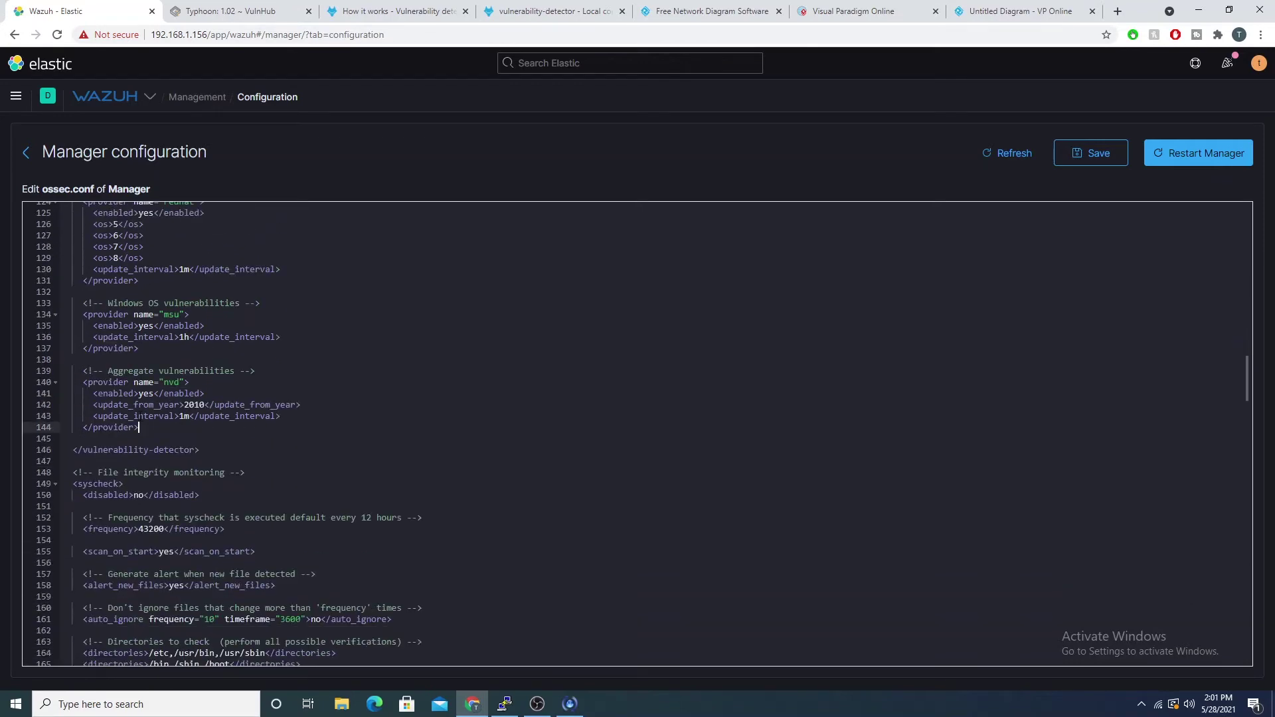
pyautogui.scroll(4, 200, 432)
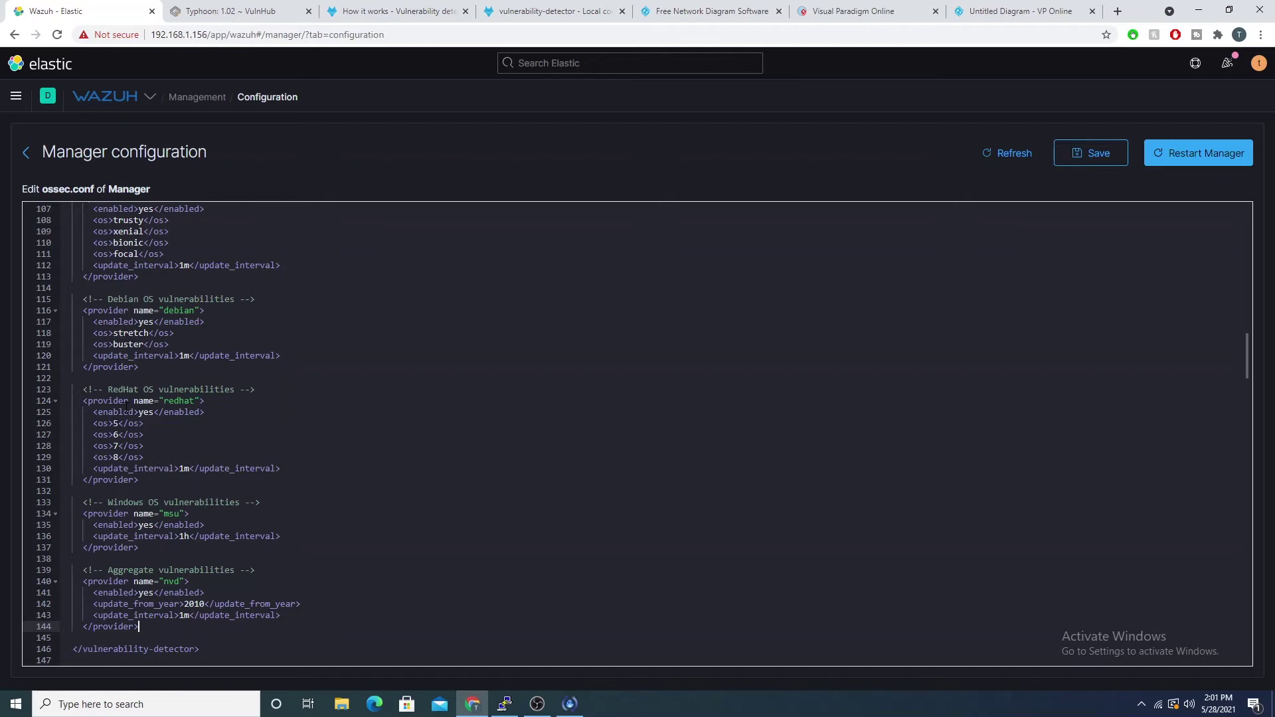
pyautogui.scroll(3, 126, 406)
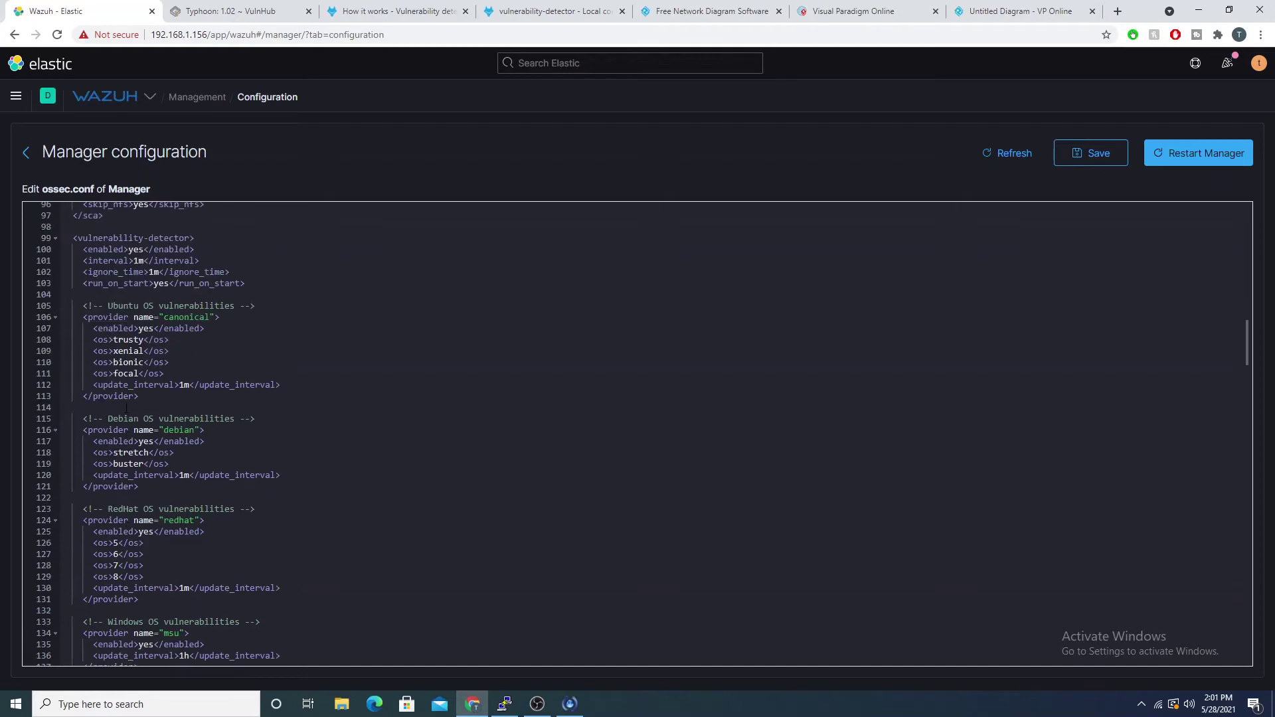
pyautogui.scroll(-8, 126, 407)
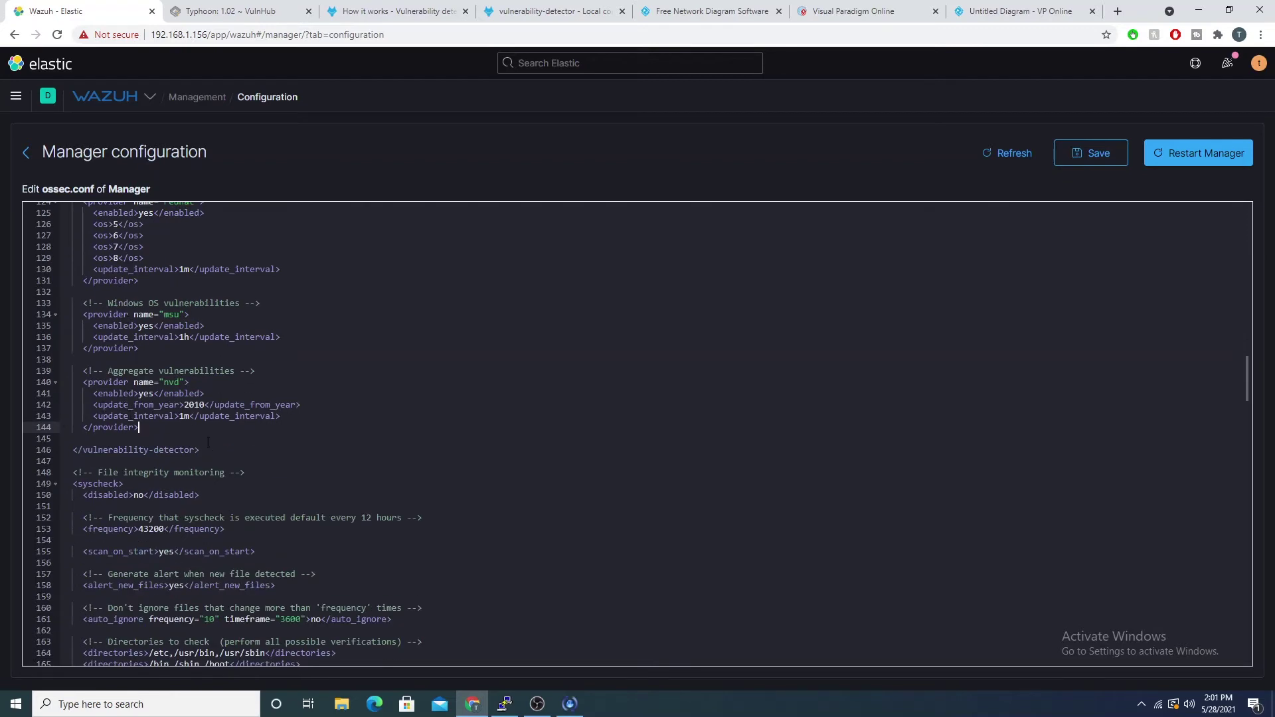
# Go back to the start of the vulnerability-detector section and check its enabled option
pyautogui.scroll(12, 192, 429)
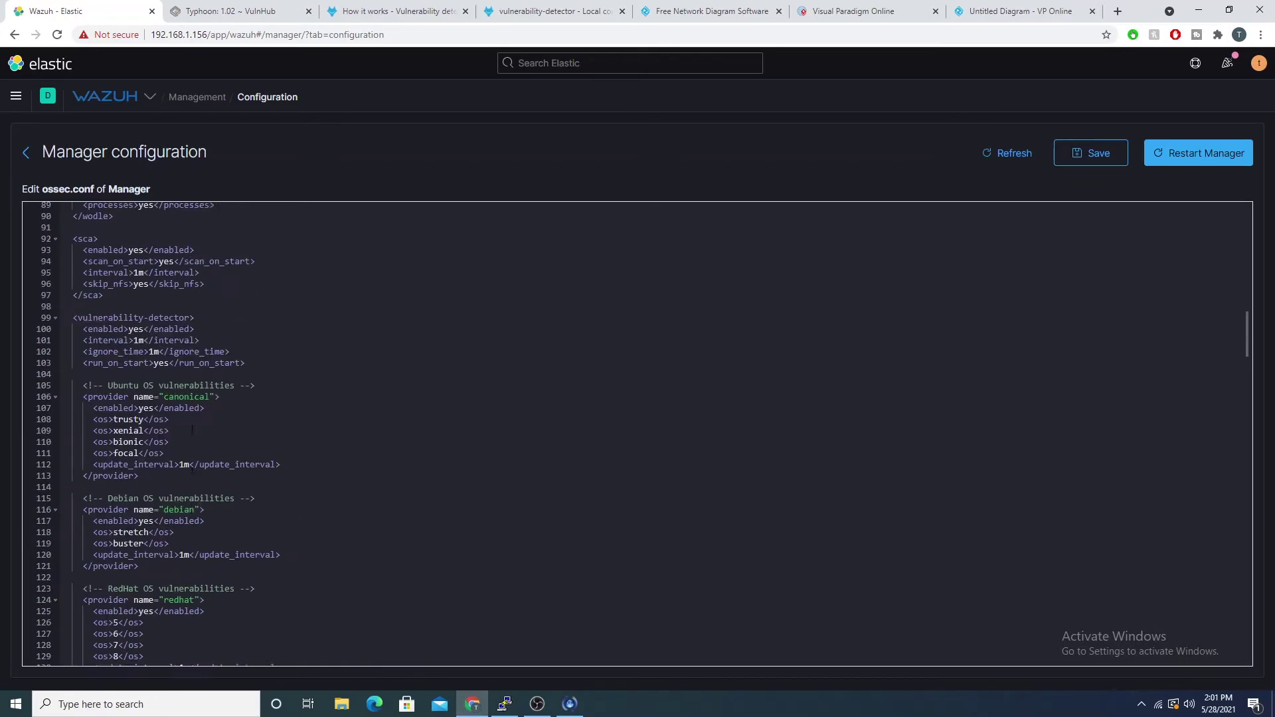
pyautogui.scroll(2, 192, 424)
pyautogui.scroll(-1, 199, 413)
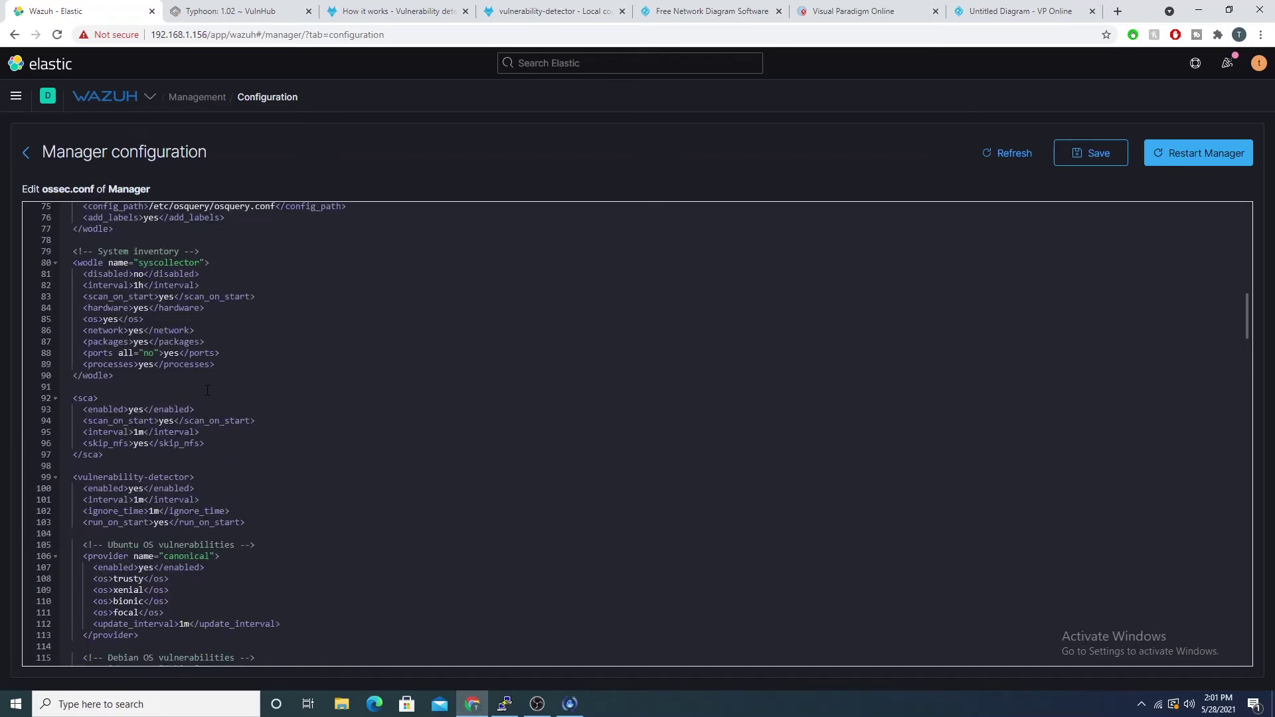
pyautogui.click(169, 488)
pyautogui.click(136, 477)
pyautogui.click(144, 488)
pyautogui.scroll(-2, 166, 477)
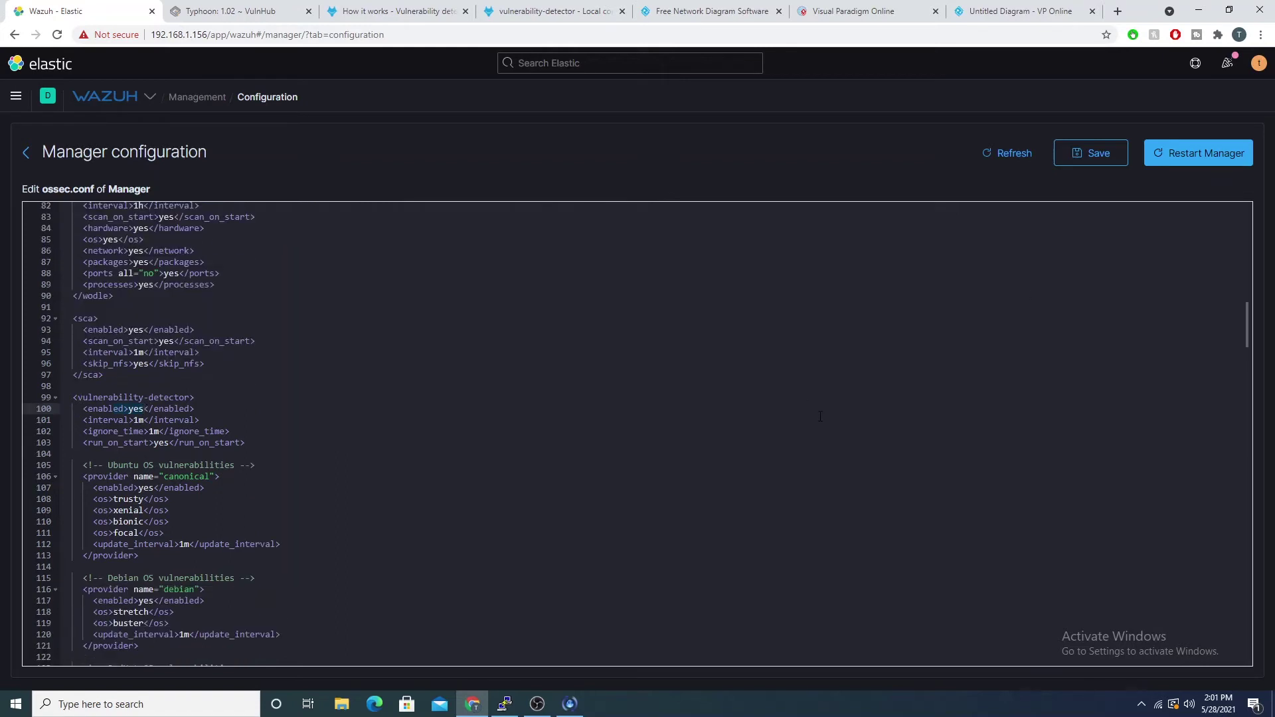
# Save the manager's ossec.conf and request a restart of the manager
pyautogui.click(1078, 158)
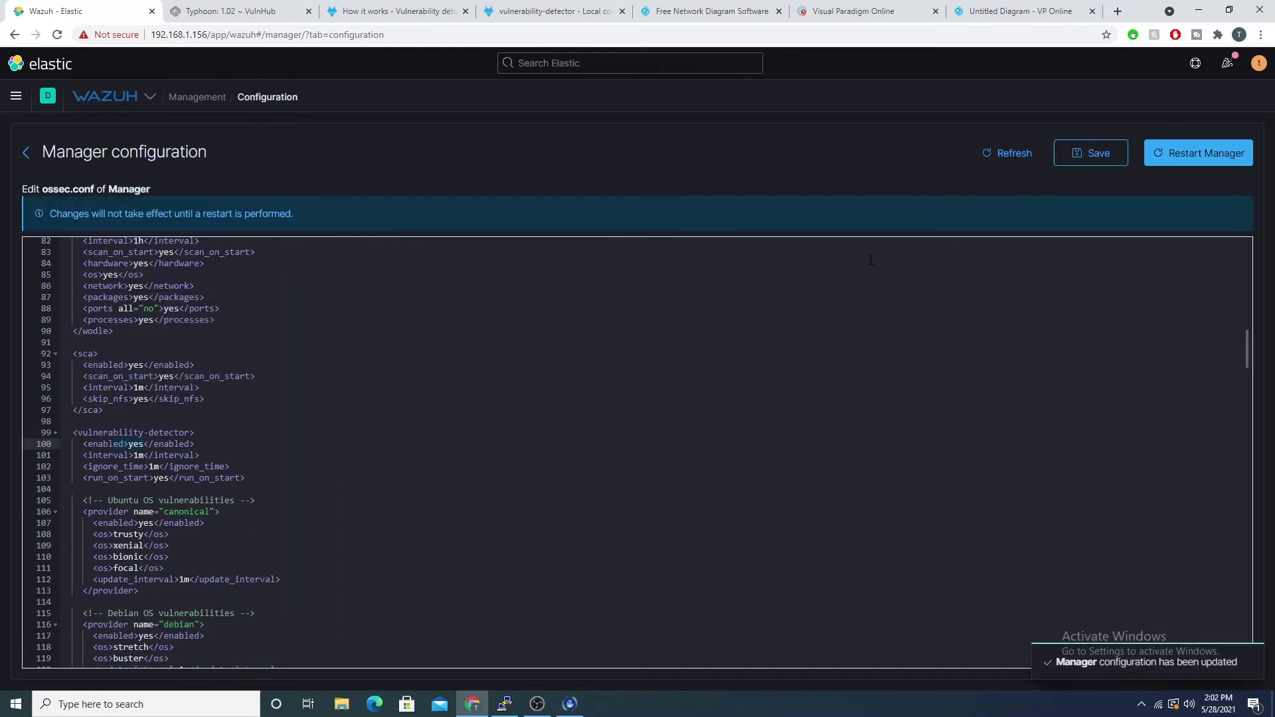
pyautogui.click(1172, 150)
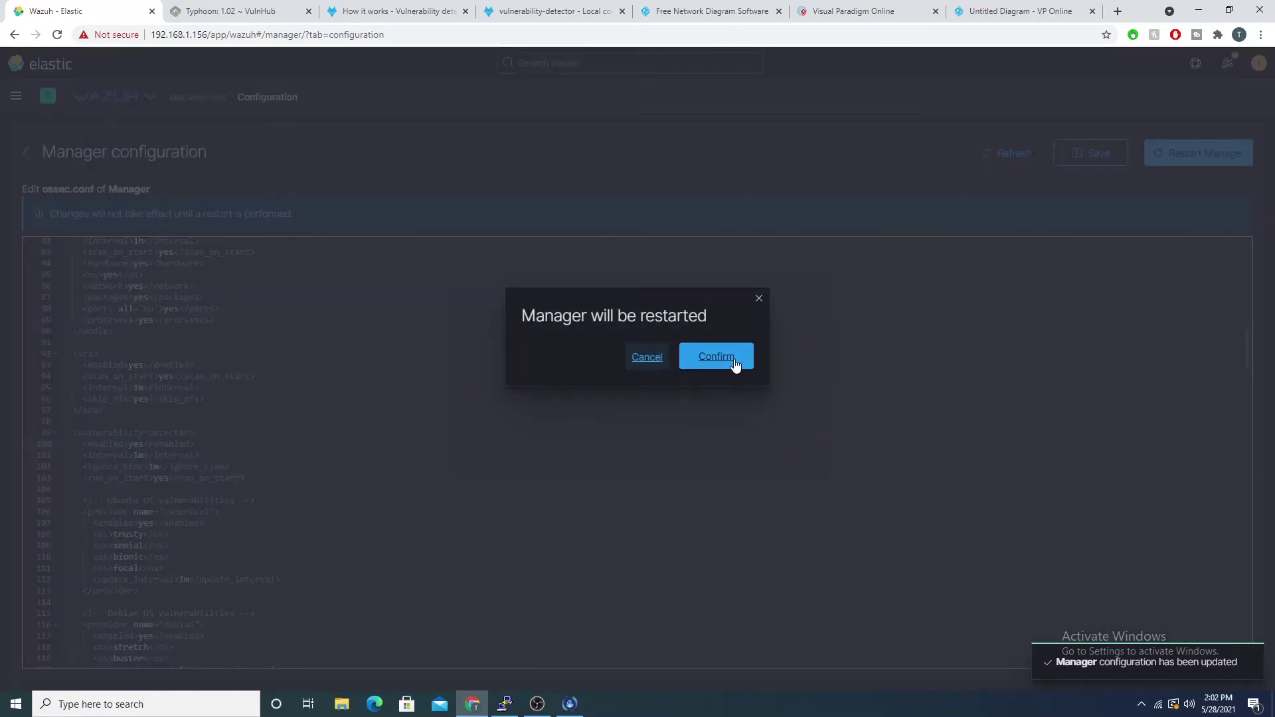
# Switch to the Typhoon PuTTY terminal and follow the agent log with tail -f /var/ossec/logs/ossec.log, moving the window off the restart dialog
pyautogui.click(505, 704)
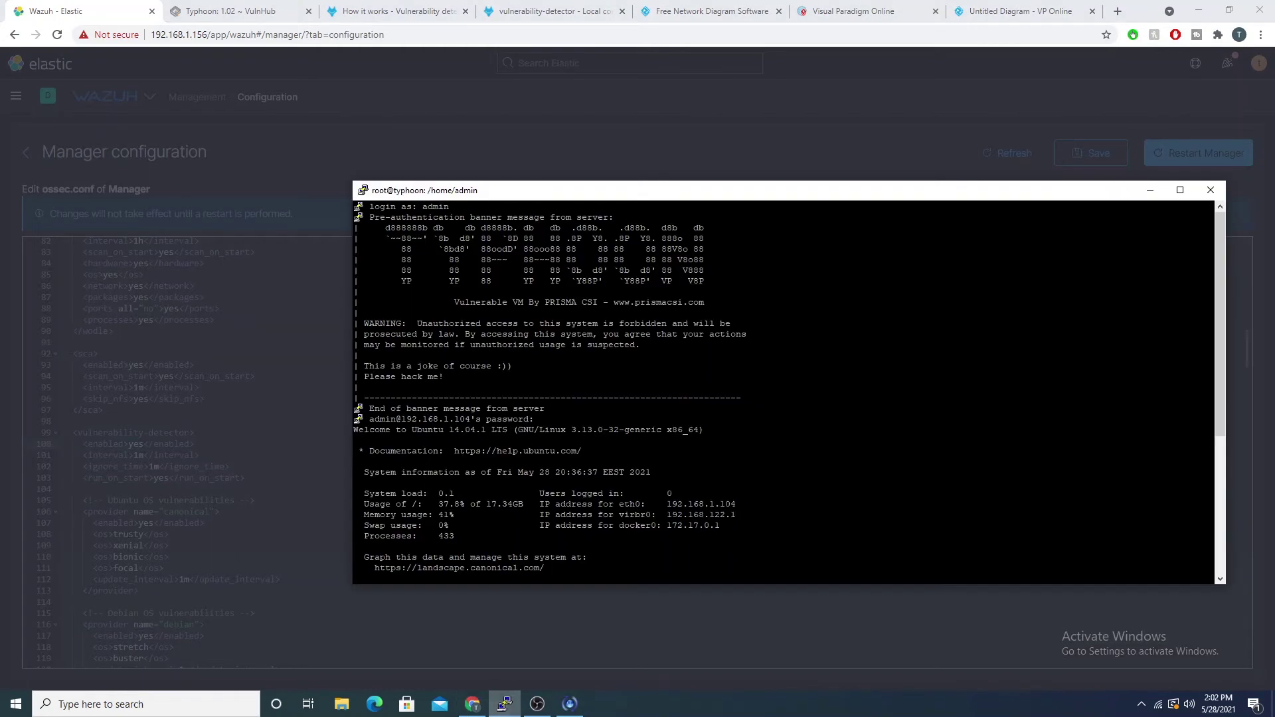
pyautogui.scroll(-7, 784, 392)
pyautogui.write('tail ')
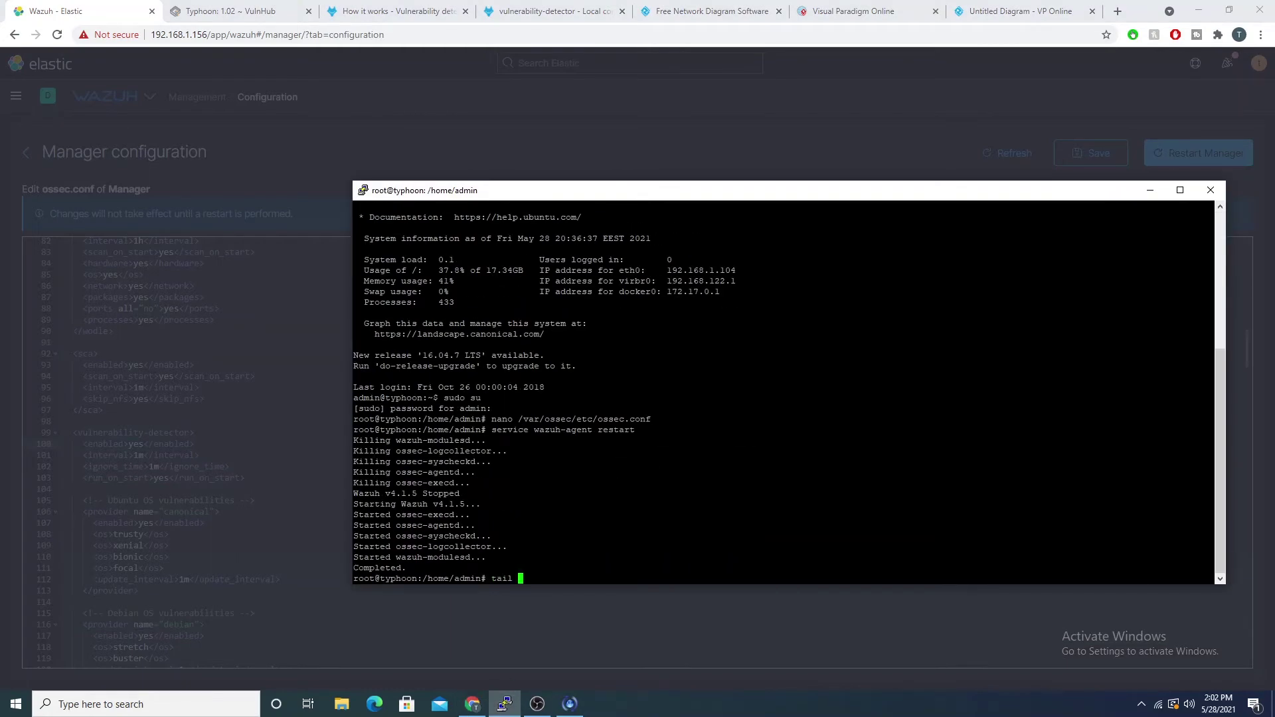
pyautogui.write('-f /var/ossec/logs/ossec.log')
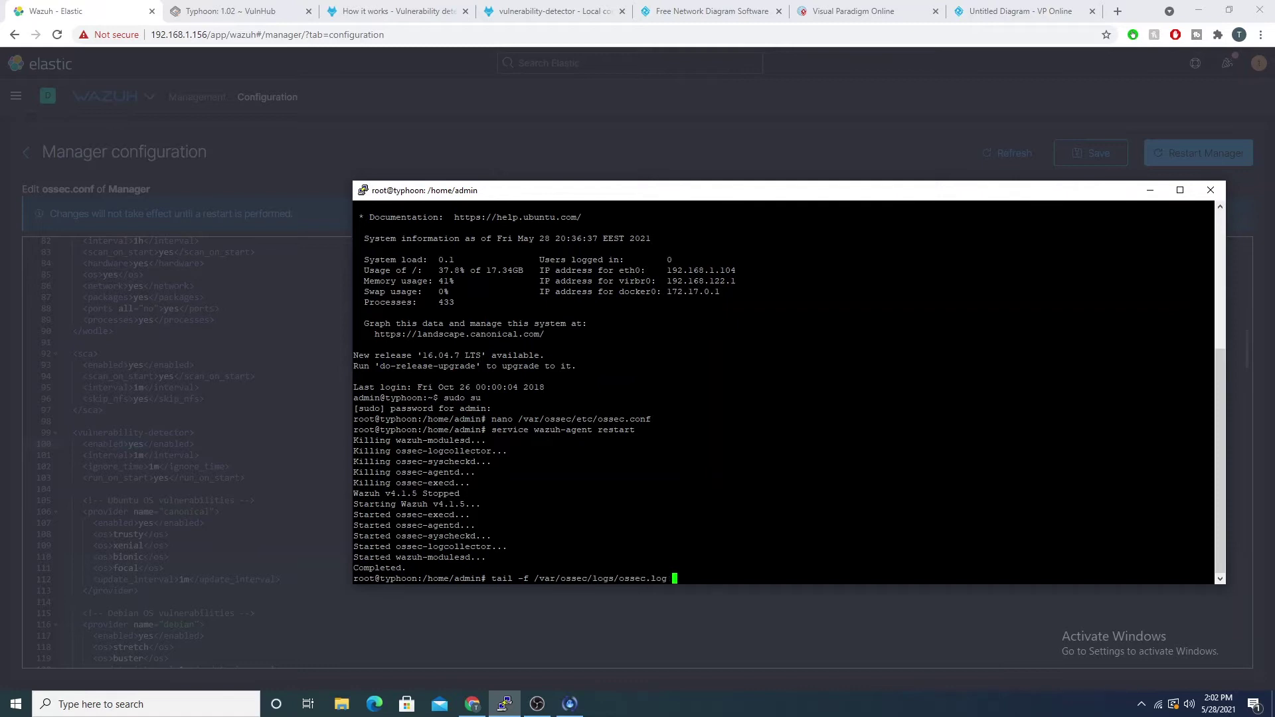
pyautogui.press('Return')
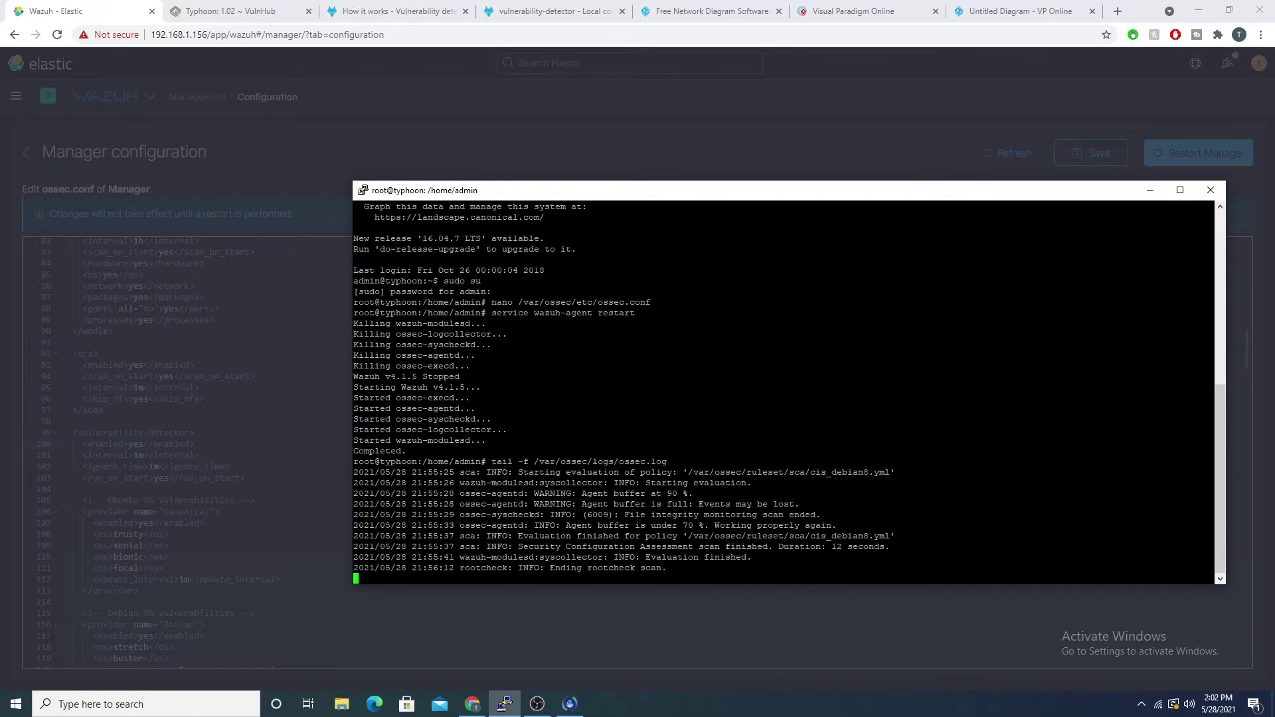
pyautogui.moveTo(457, 194); pyautogui.dragTo(225, 116)
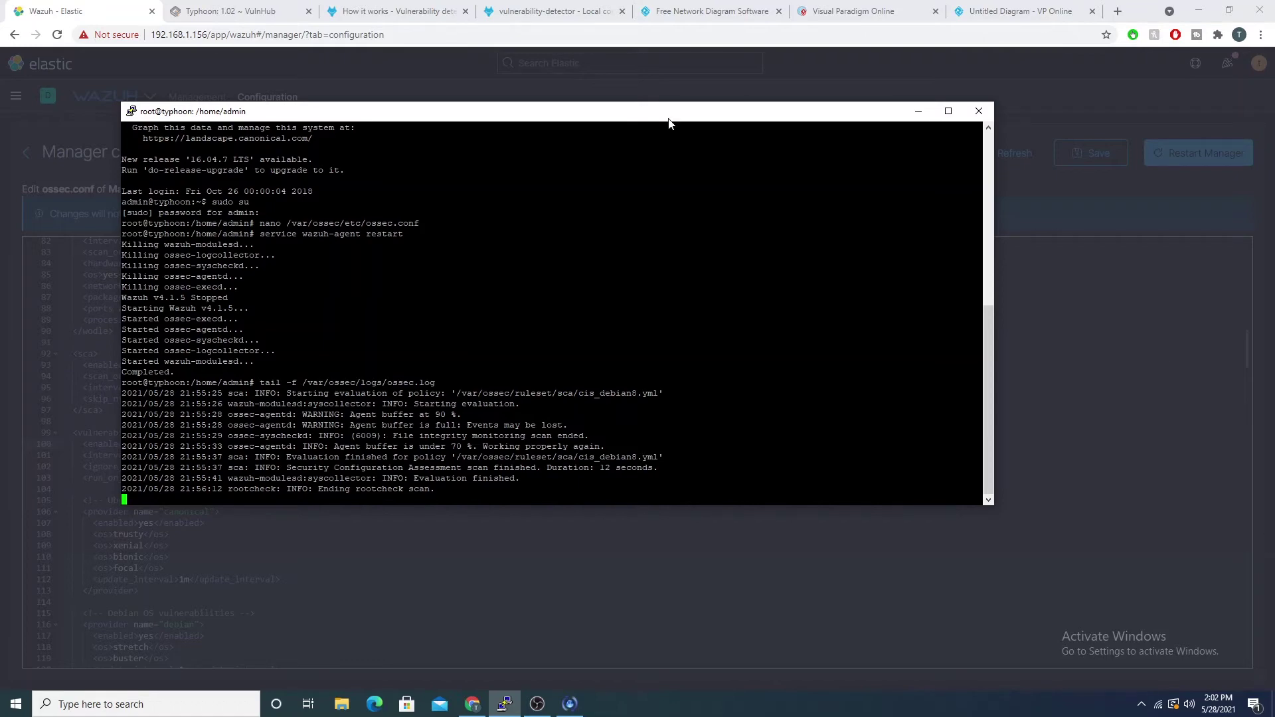
# Confirm the manager restart in Wazuh and check the agent's connection messages in the terminal log
pyautogui.click(1154, 400)
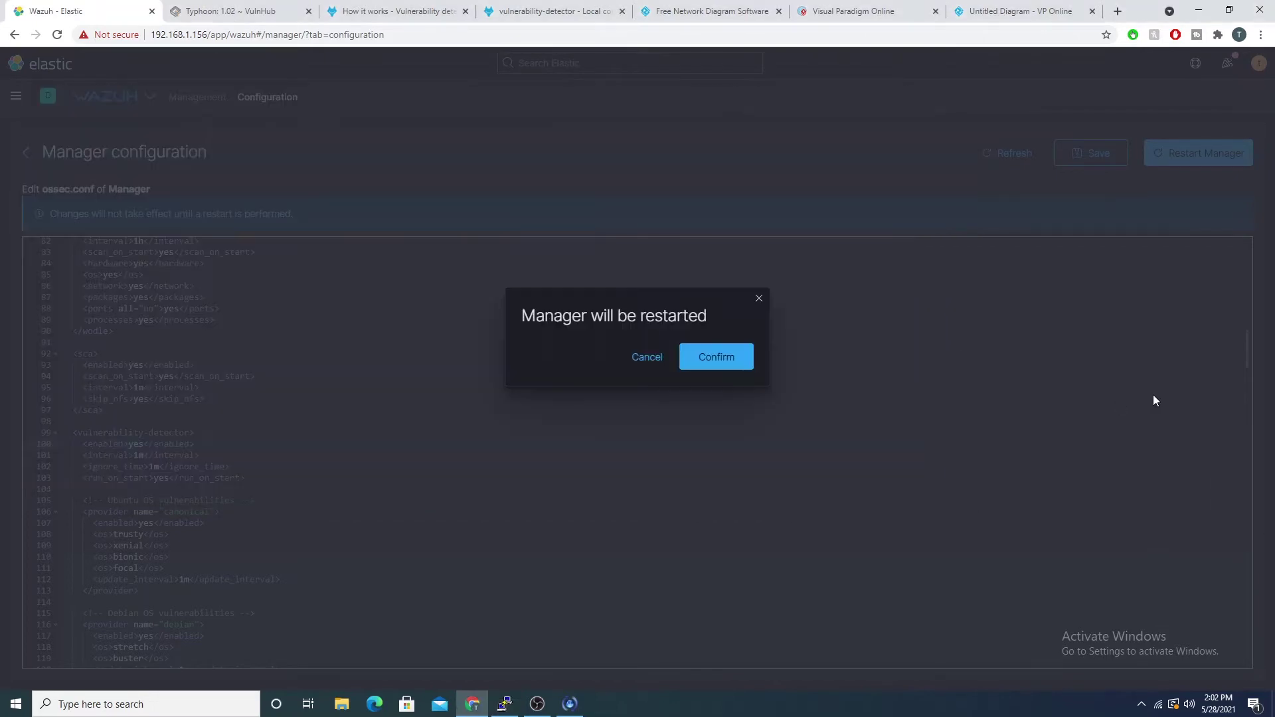
pyautogui.click(727, 359)
pyautogui.click(504, 703)
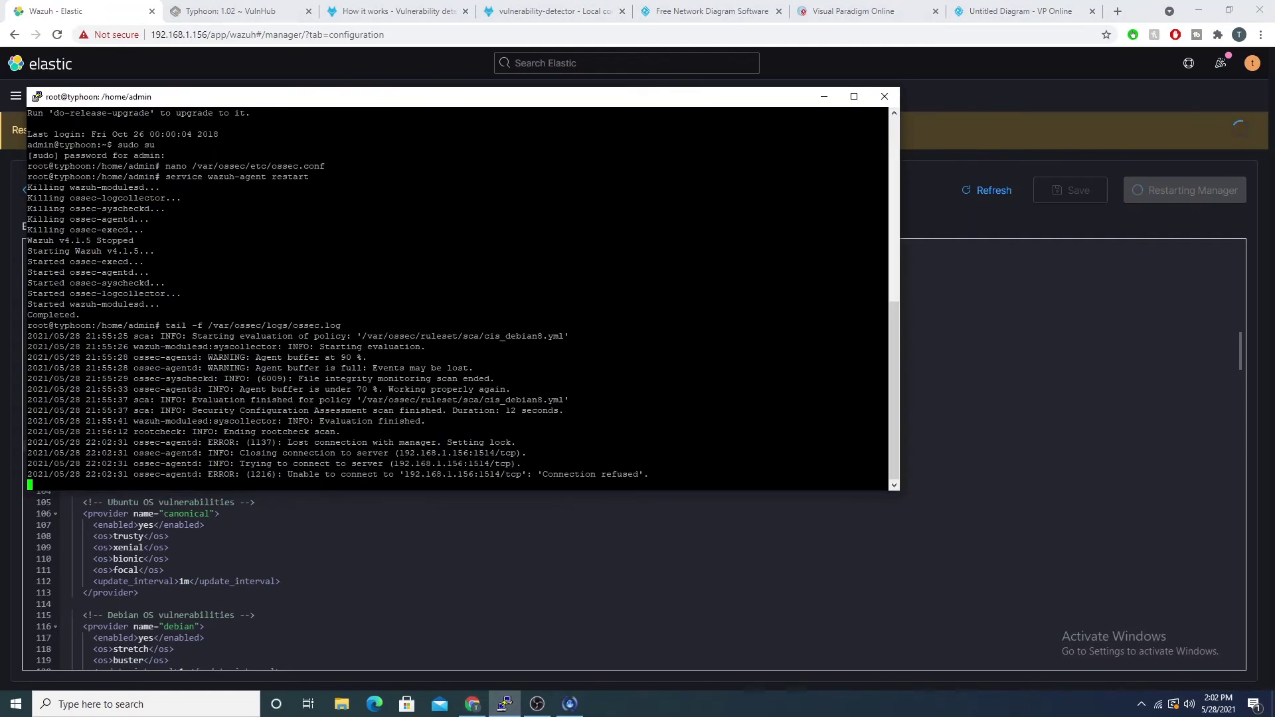
pyautogui.moveTo(272, 474); pyautogui.dragTo(643, 474)
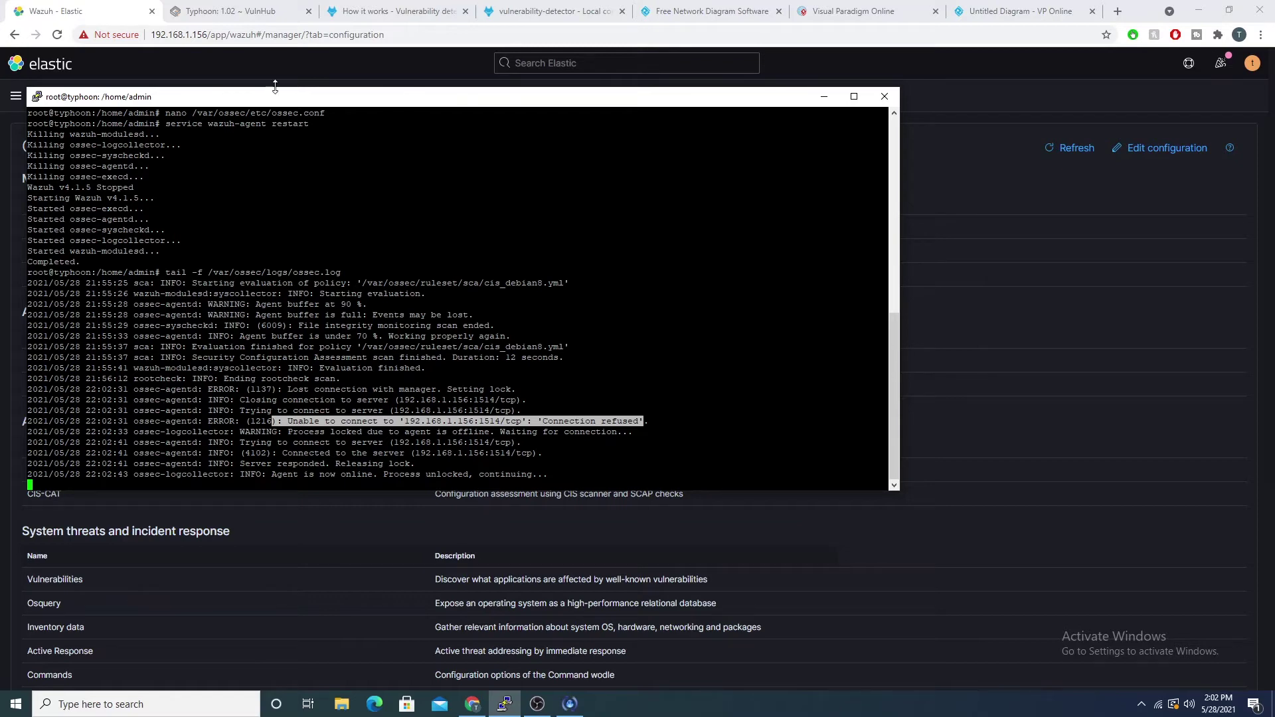
pyautogui.moveTo(277, 102); pyautogui.dragTo(458, 99)
# Look at the Feeds cloud linked to the manager in the network diagram, nudging it slightly, and return to Wazuh
pyautogui.click(1021, 10)
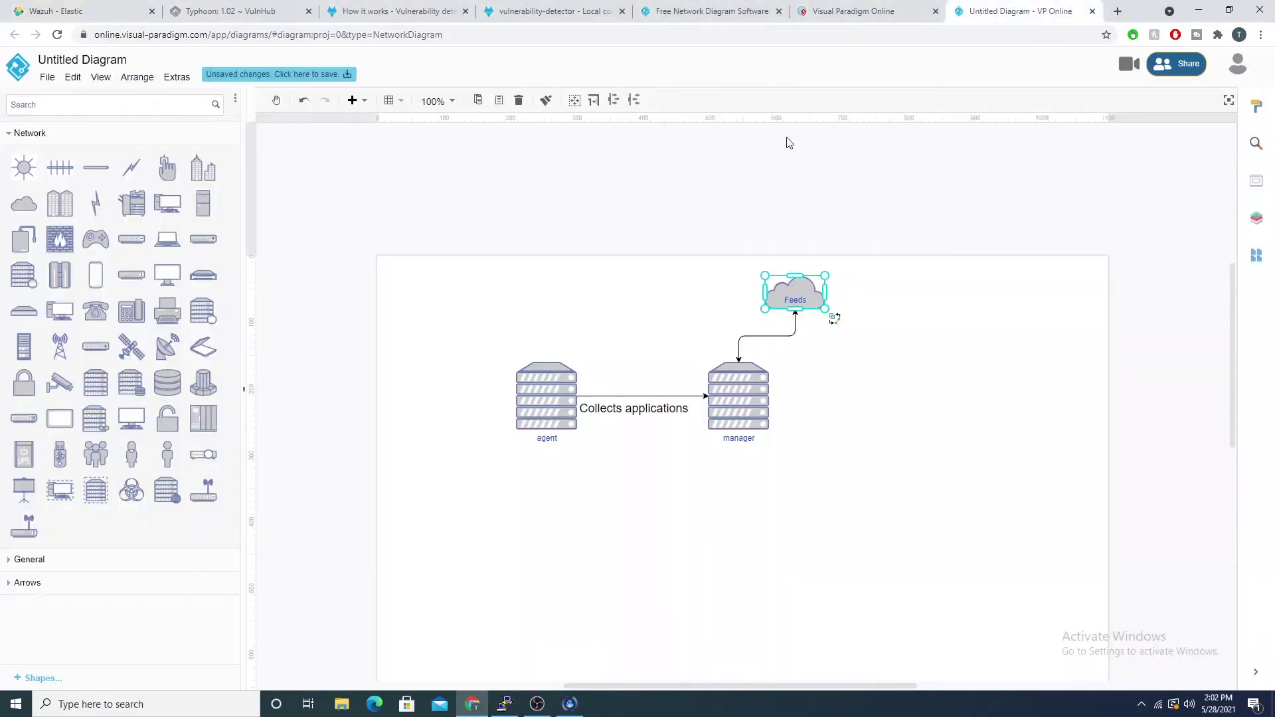
pyautogui.moveTo(787, 285)
pyautogui.mouseDown()
pyautogui.moveTo(807, 302)
pyautogui.moveTo(789, 291)
pyautogui.mouseUp()
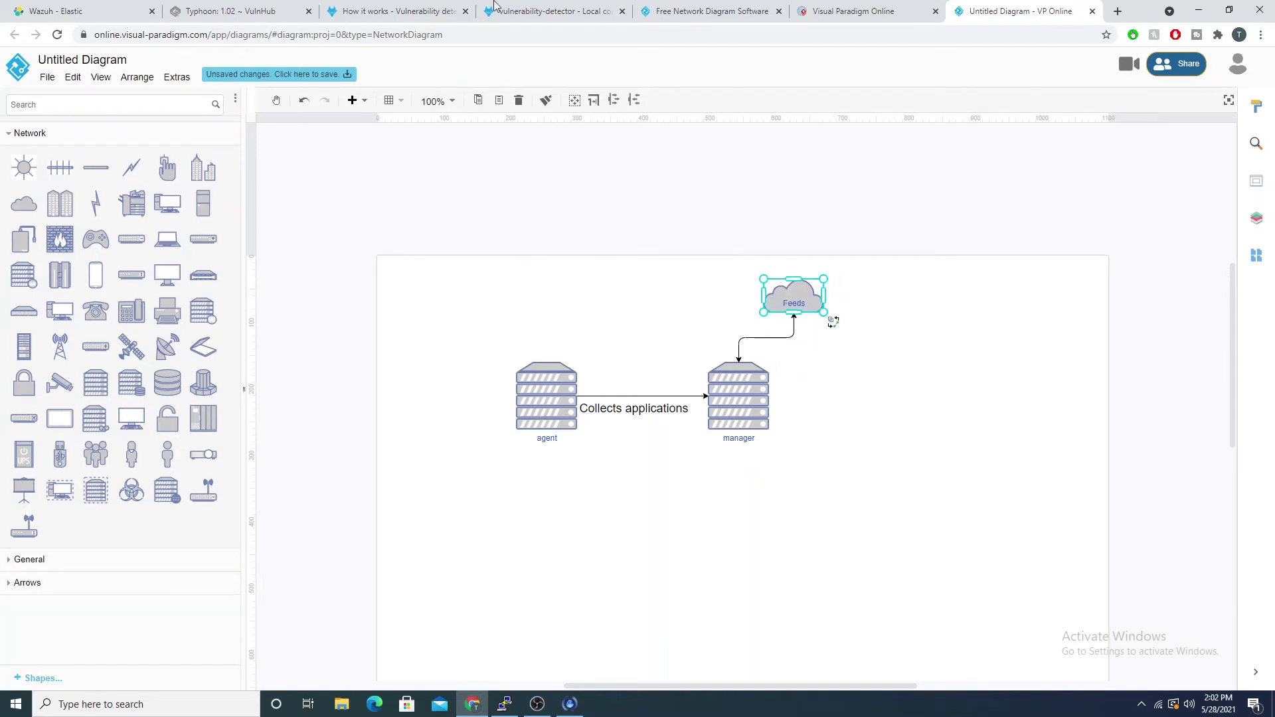
pyautogui.click(59, 9)
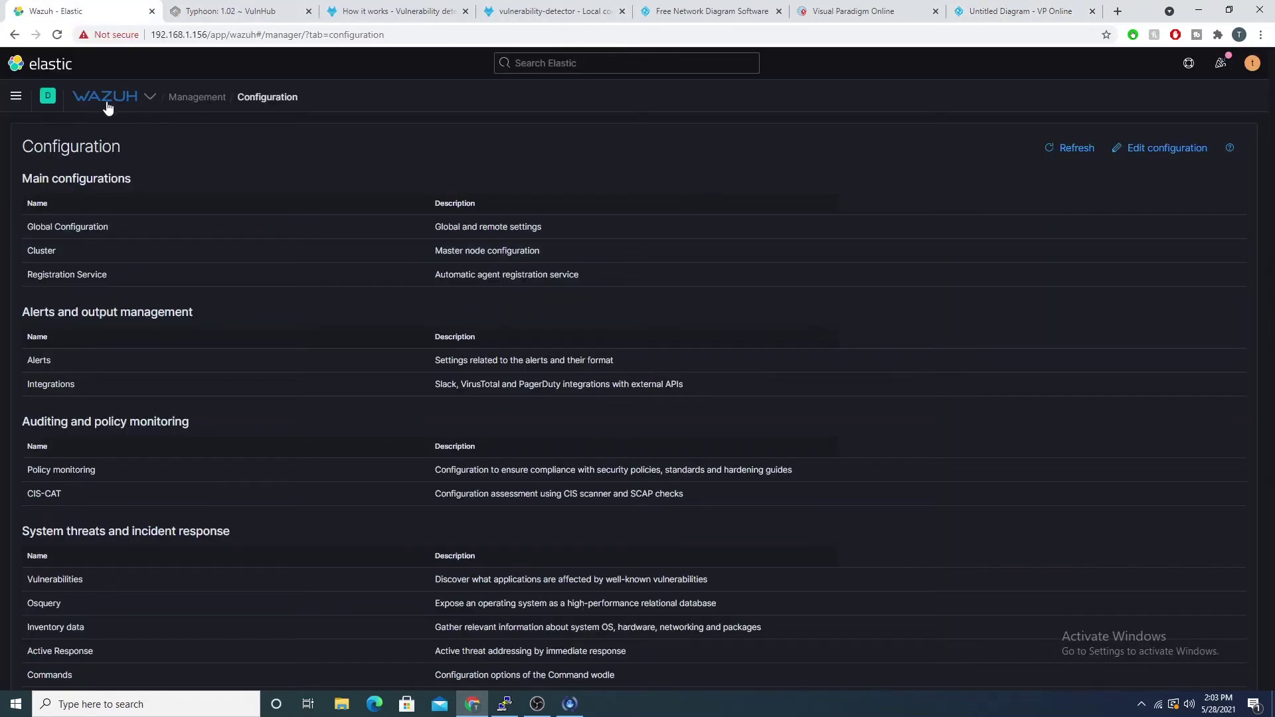
# Open the Vulnerabilities configuration under System threats and incident response and check its general settings
pyautogui.scroll(-4, 257, 407)
pyautogui.scroll(4, 257, 407)
pyautogui.scroll(-2, 213, 322)
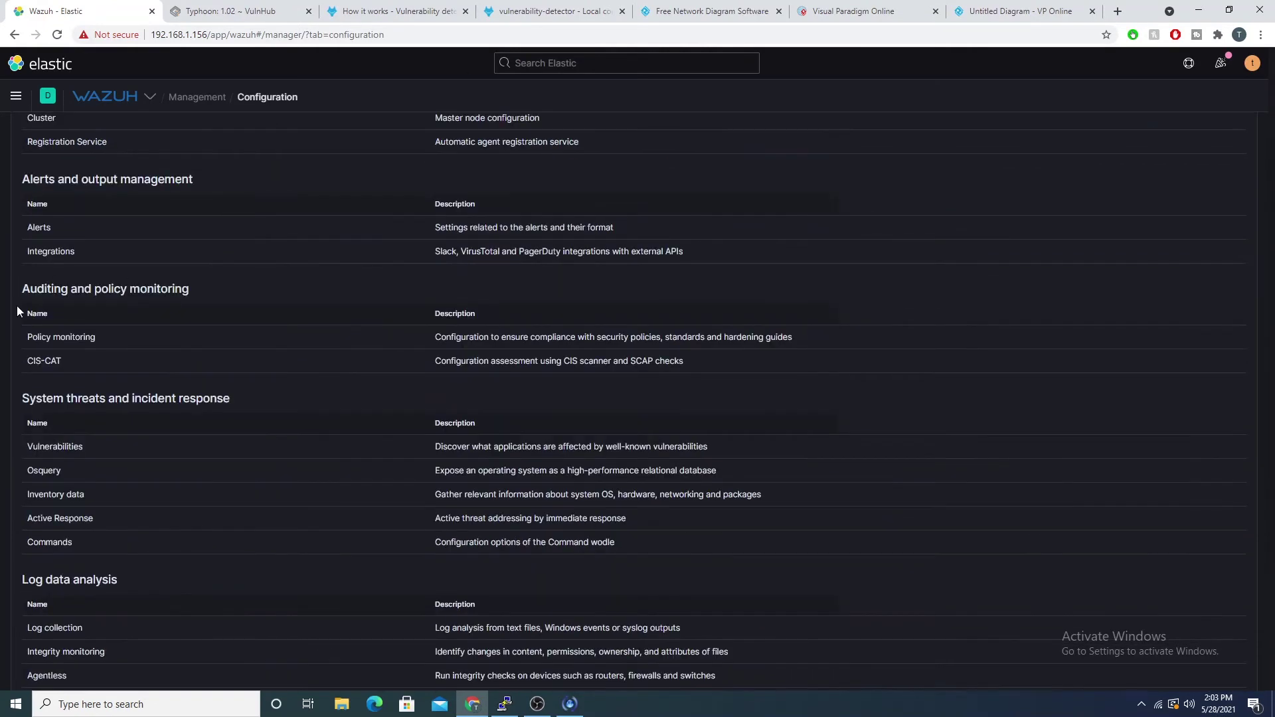
pyautogui.click(34, 450)
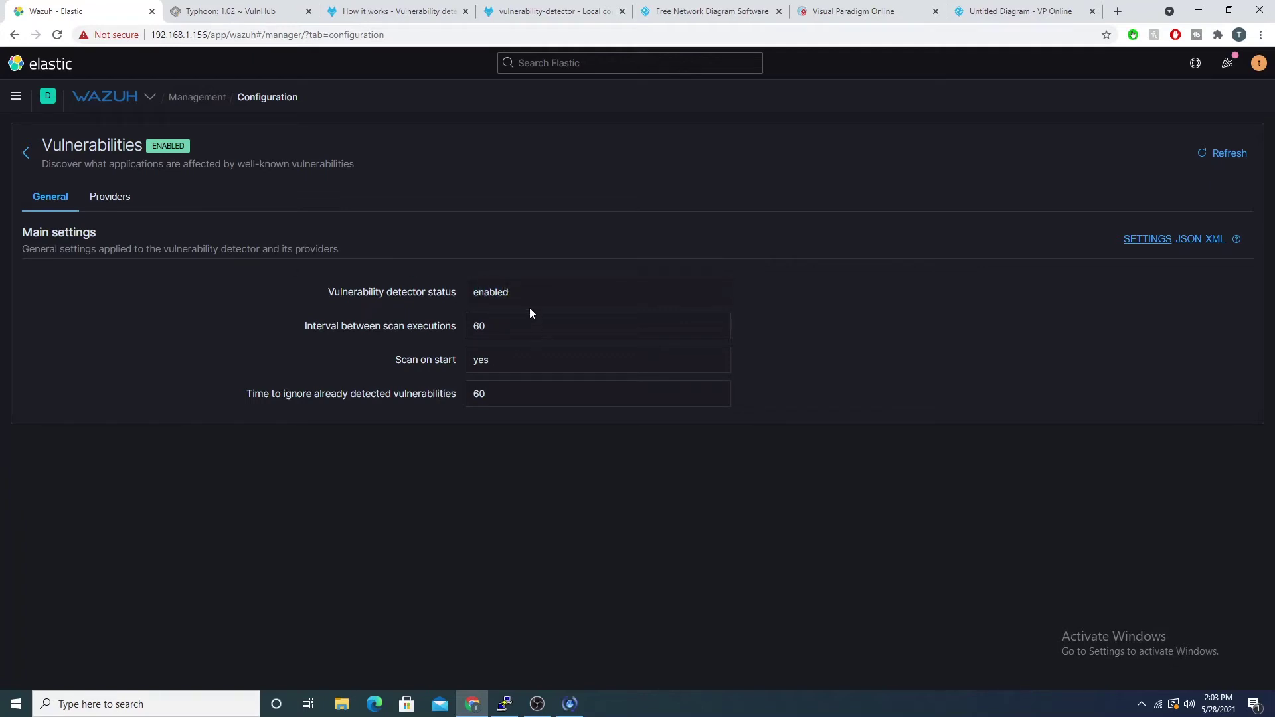
# Show the vulnerability providers and examine the canonical entries, their versions and feed URLs
pyautogui.click(107, 199)
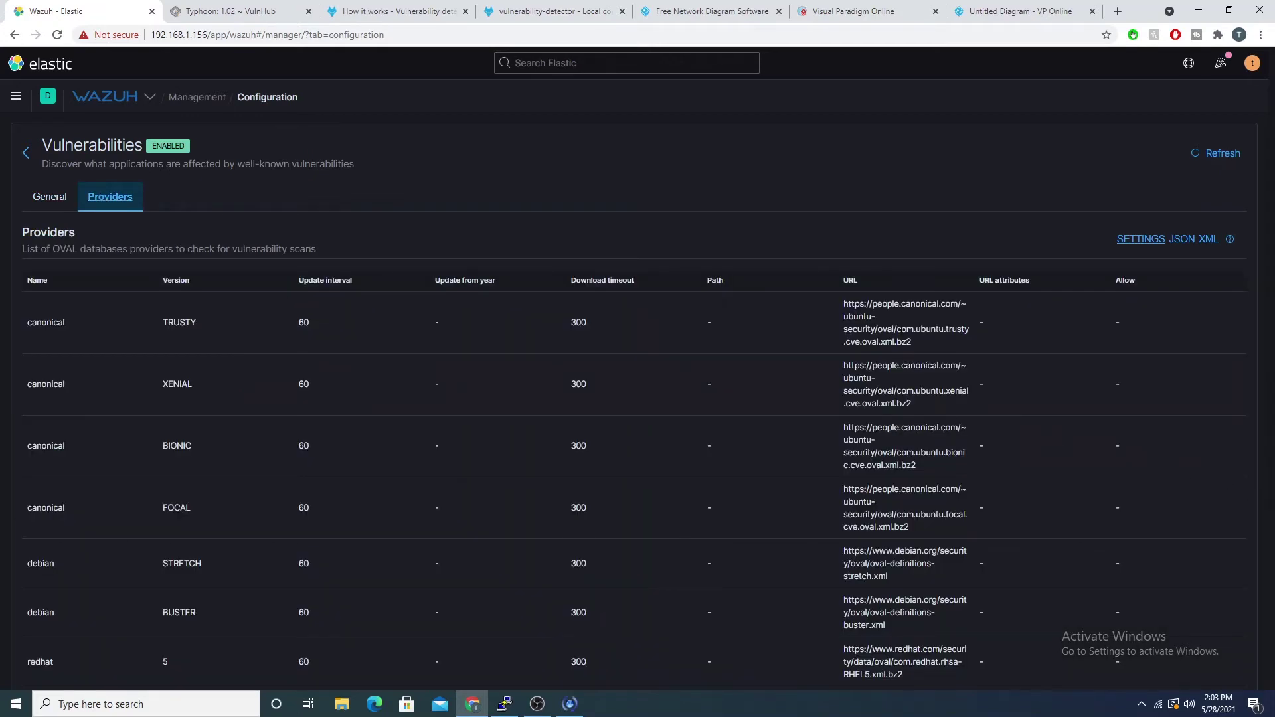
pyautogui.scroll(-1, 772, 272)
pyautogui.moveTo(847, 237); pyautogui.dragTo(911, 339)
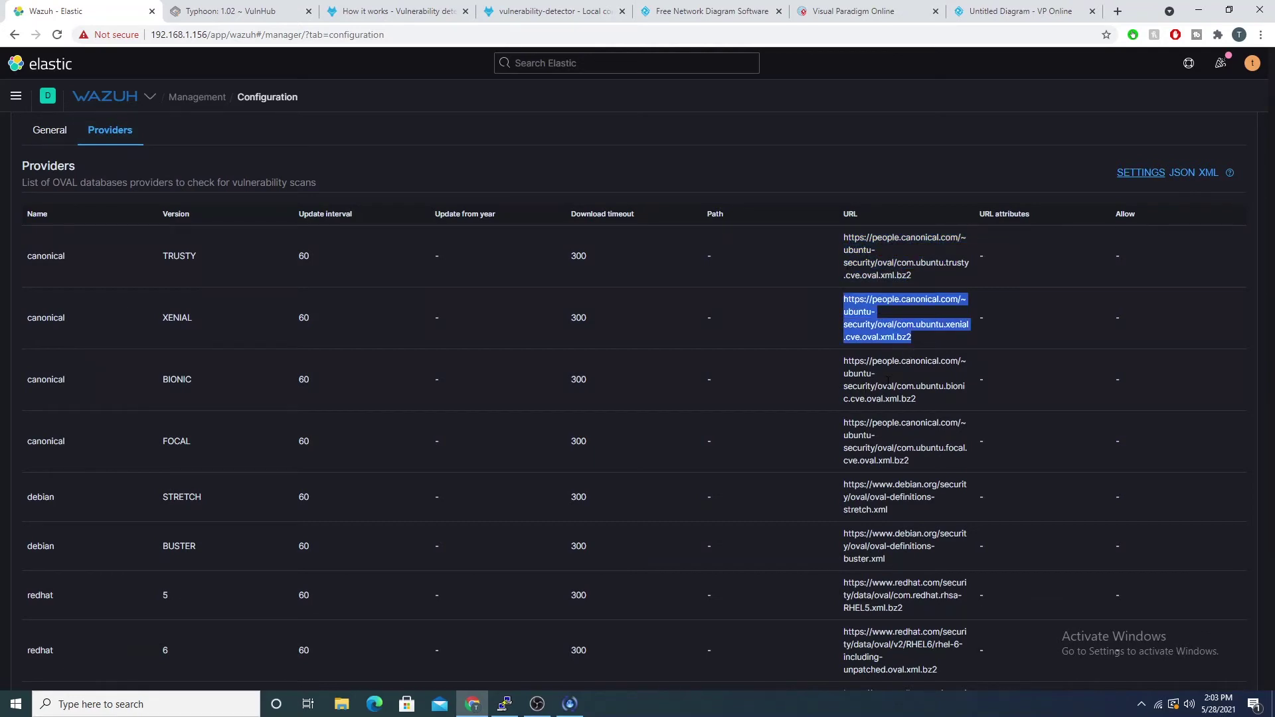
pyautogui.moveTo(90, 269); pyautogui.dragTo(29, 257)
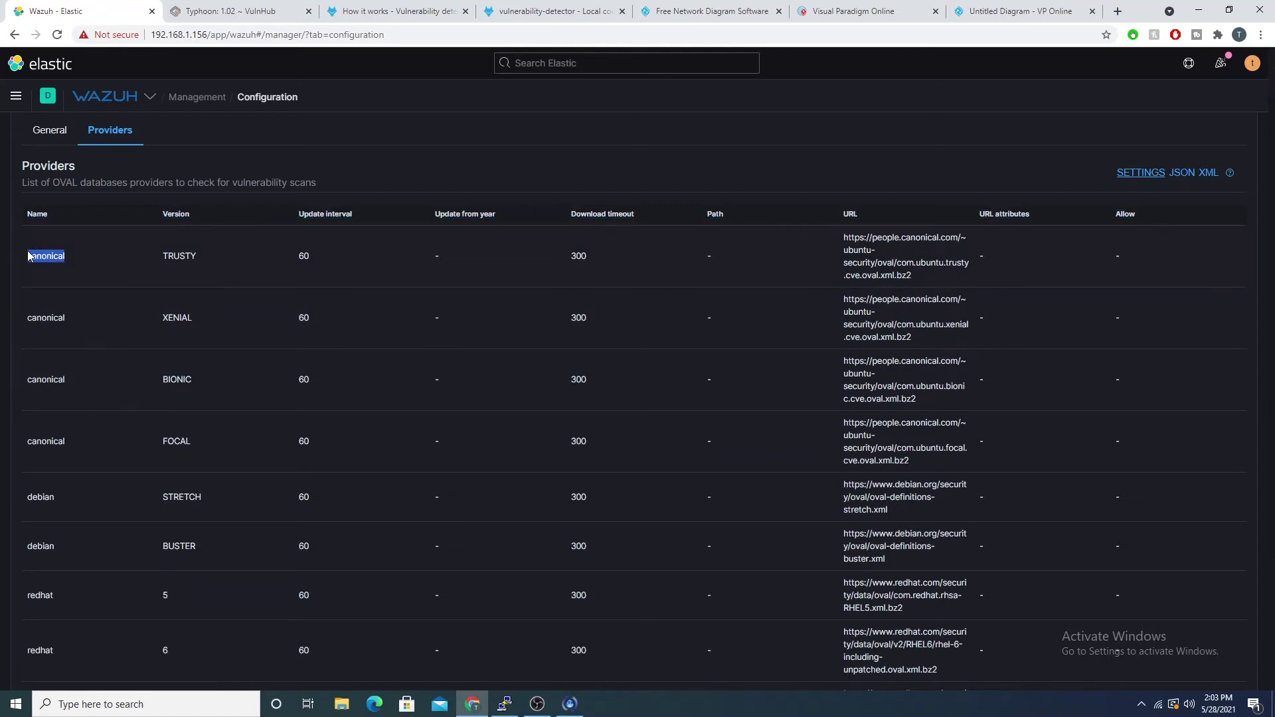
pyautogui.moveTo(216, 253); pyautogui.dragTo(161, 257)
pyautogui.doubleClick(181, 342)
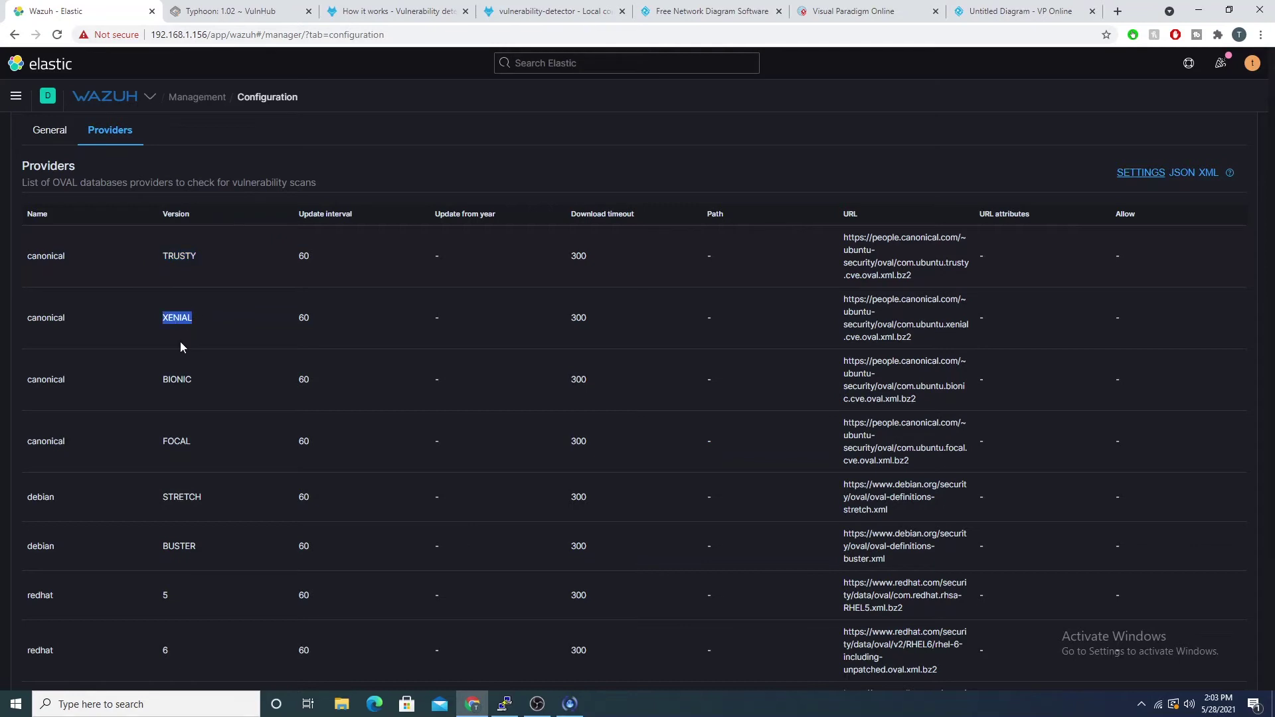
pyautogui.doubleClick(180, 379)
# Examine the redhat version entries and the jredhat and nvd entries at the end of the provider list
pyautogui.scroll(-3, 180, 372)
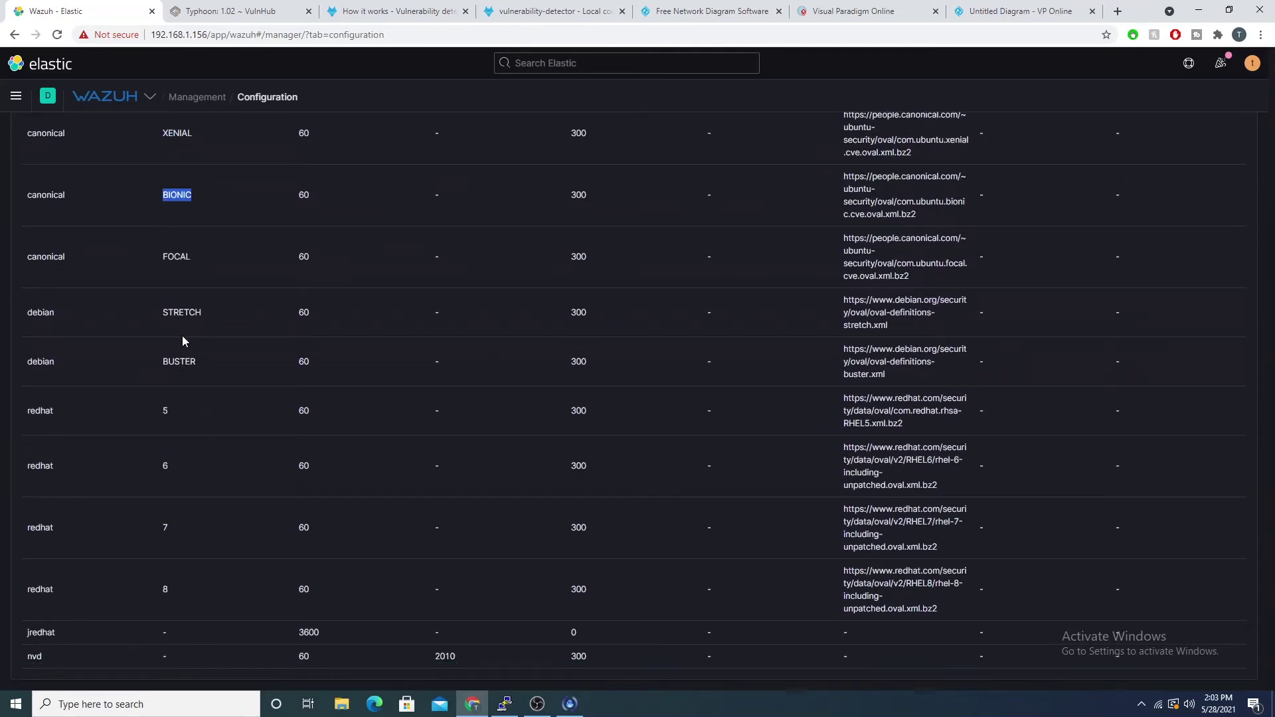
pyautogui.click(165, 531)
pyautogui.doubleClick(165, 588)
pyautogui.moveTo(32, 632); pyautogui.dragTo(487, 657)
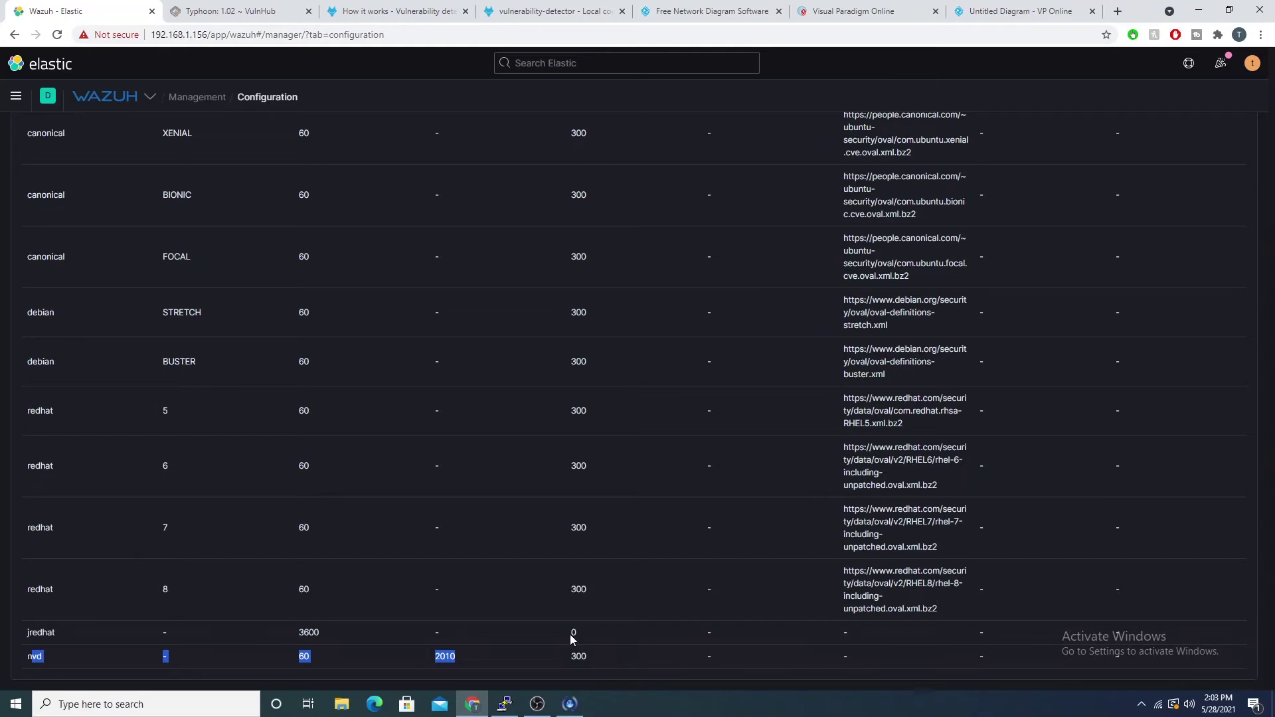
# Review the whole provider list again and check the feed URL for canonical TRUSTY
pyautogui.scroll(2, 548, 624)
pyautogui.scroll(-2, 549, 624)
pyautogui.scroll(1, 548, 624)
pyautogui.scroll(3, 464, 611)
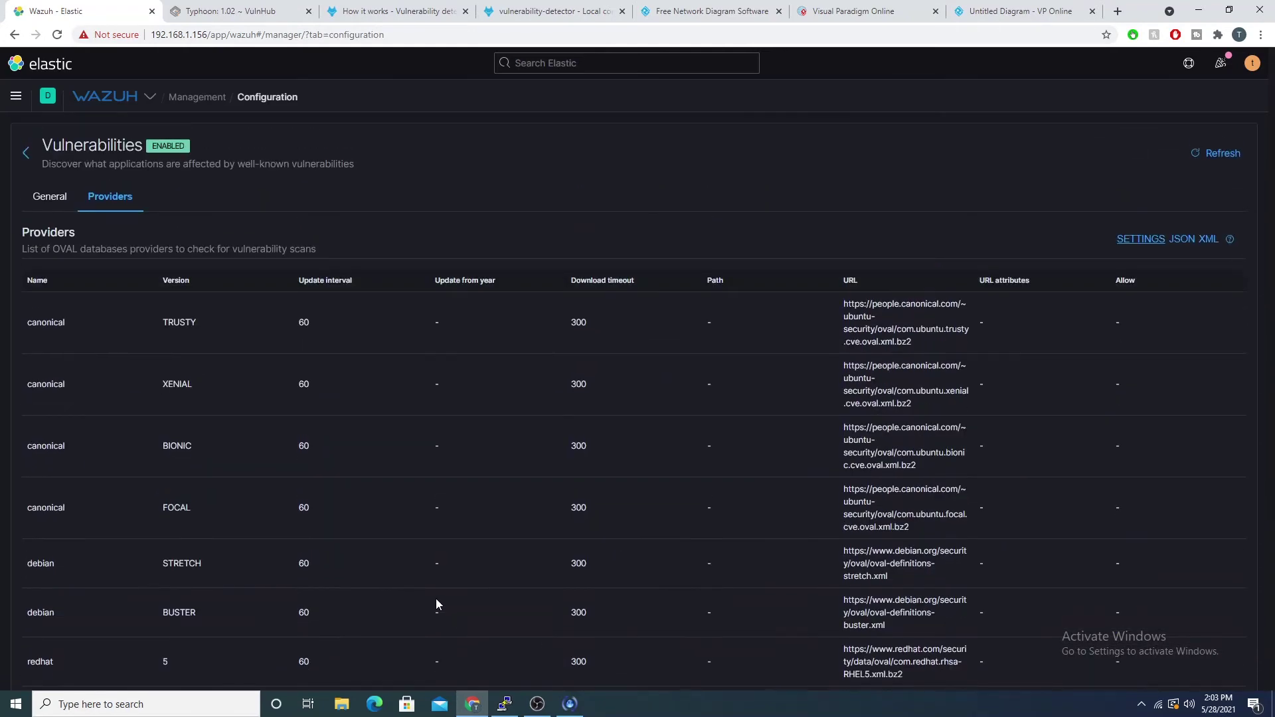
pyautogui.doubleClick(873, 316)
# Open the Wazuh module settings and check the Vulnerabilities module under Threat Detection and Response
pyautogui.click(126, 93)
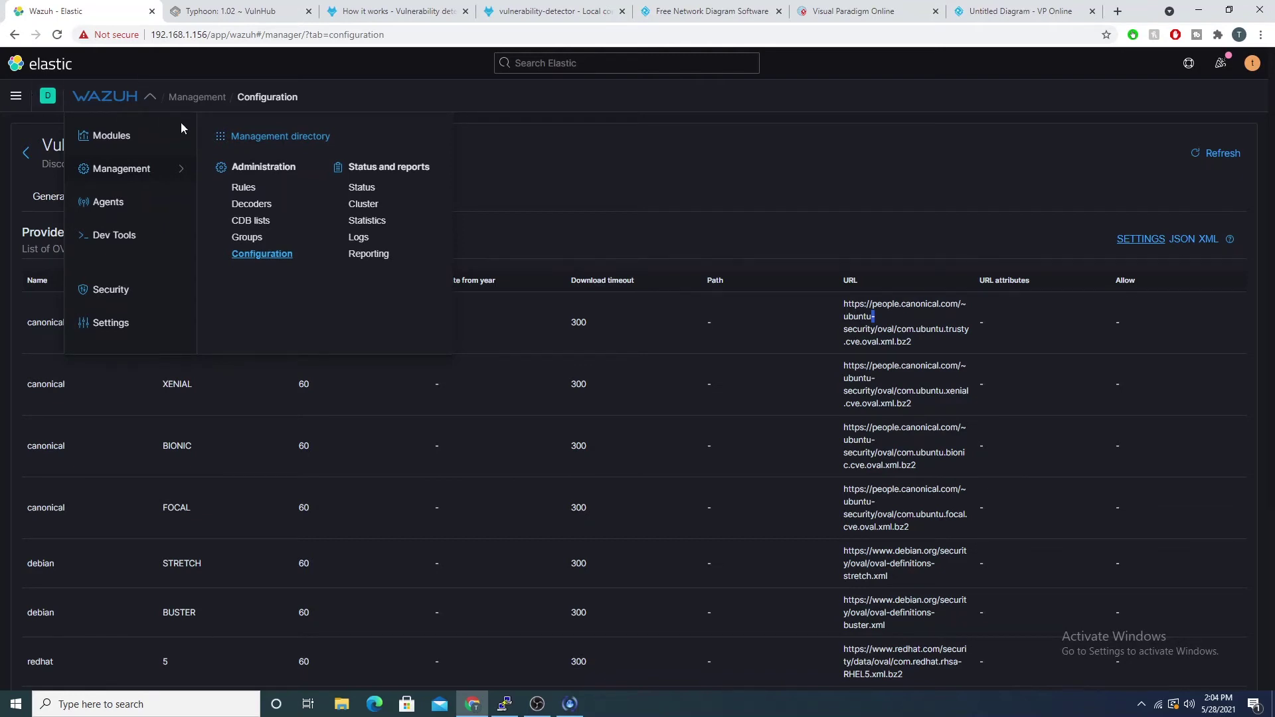
pyautogui.click(144, 143)
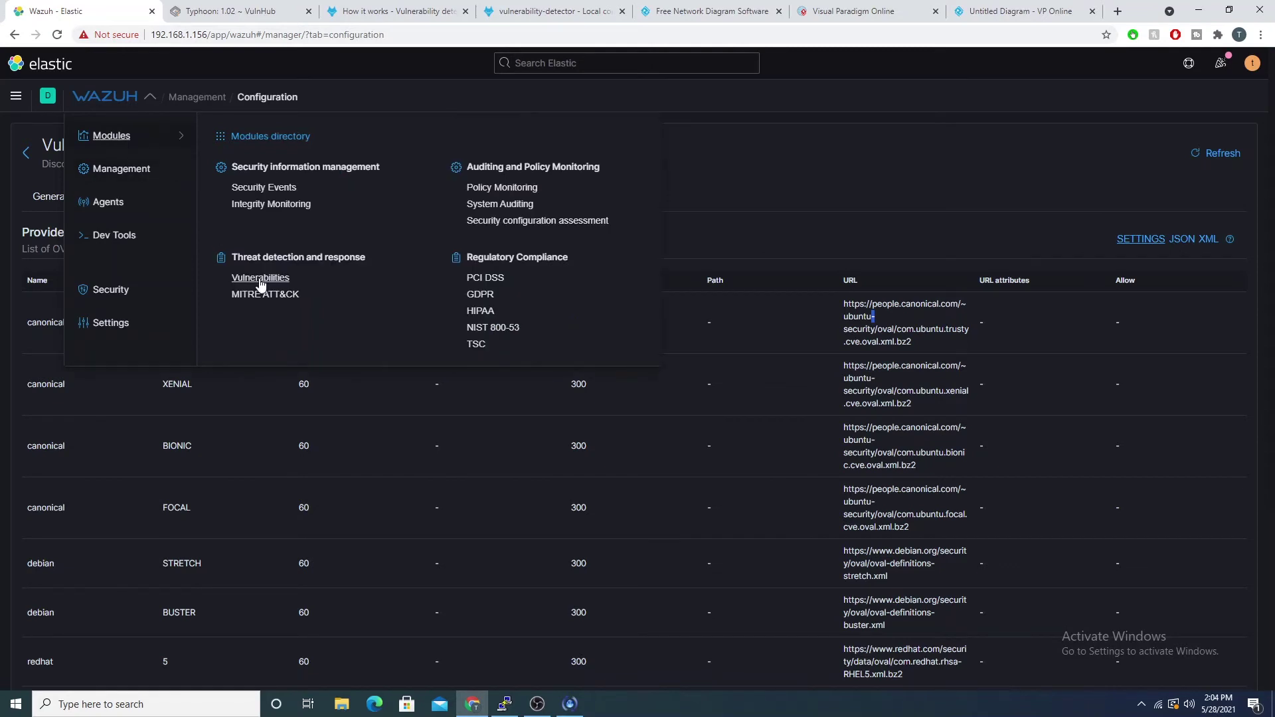
pyautogui.click(123, 324)
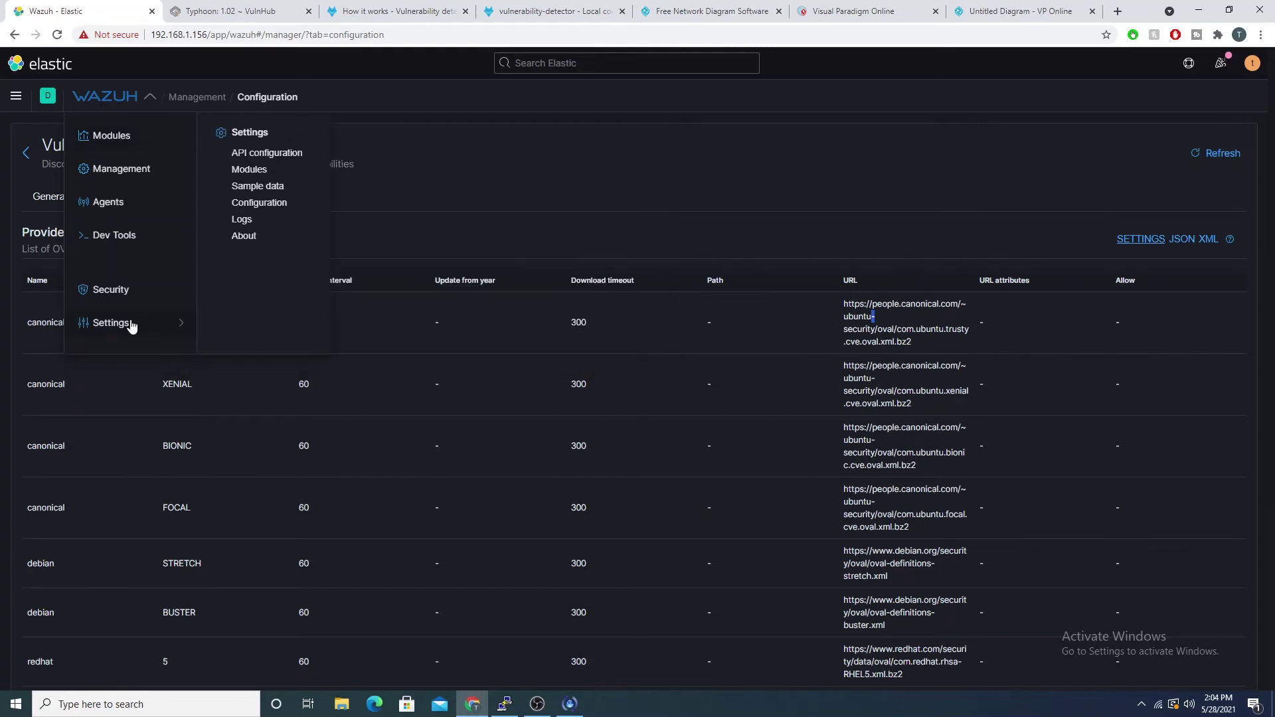
pyautogui.click(244, 171)
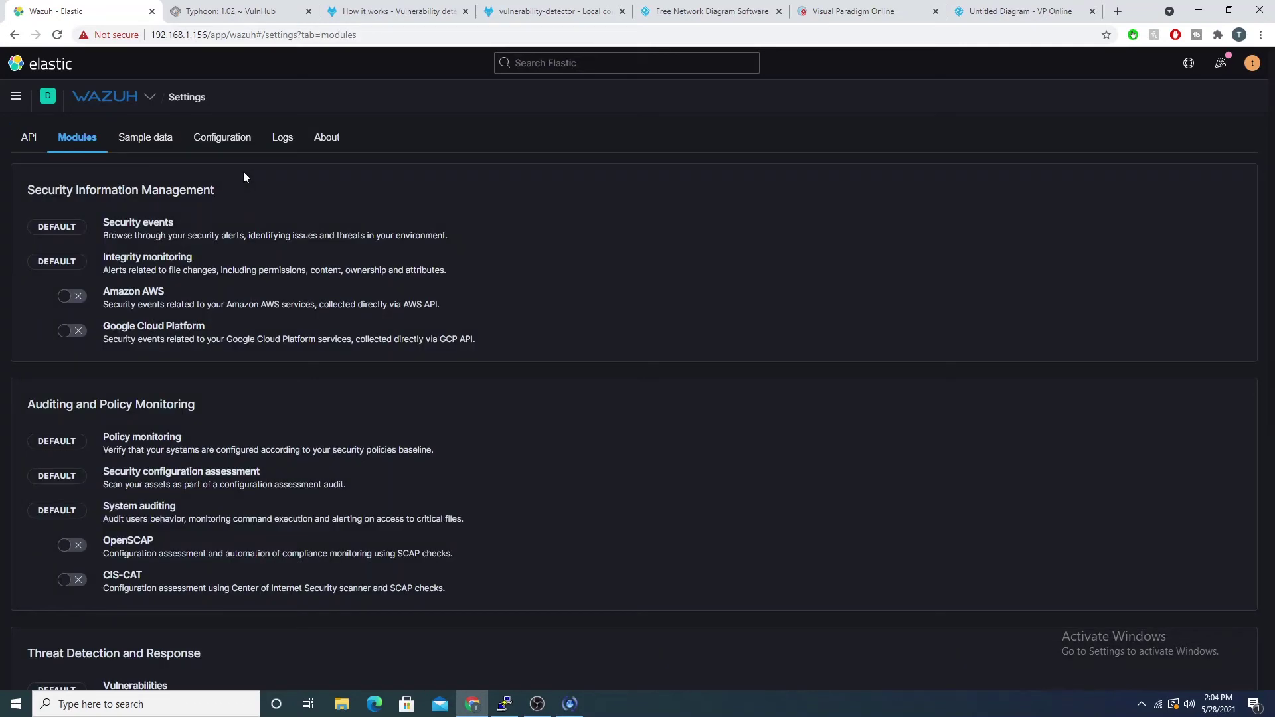
pyautogui.scroll(-4, 110, 281)
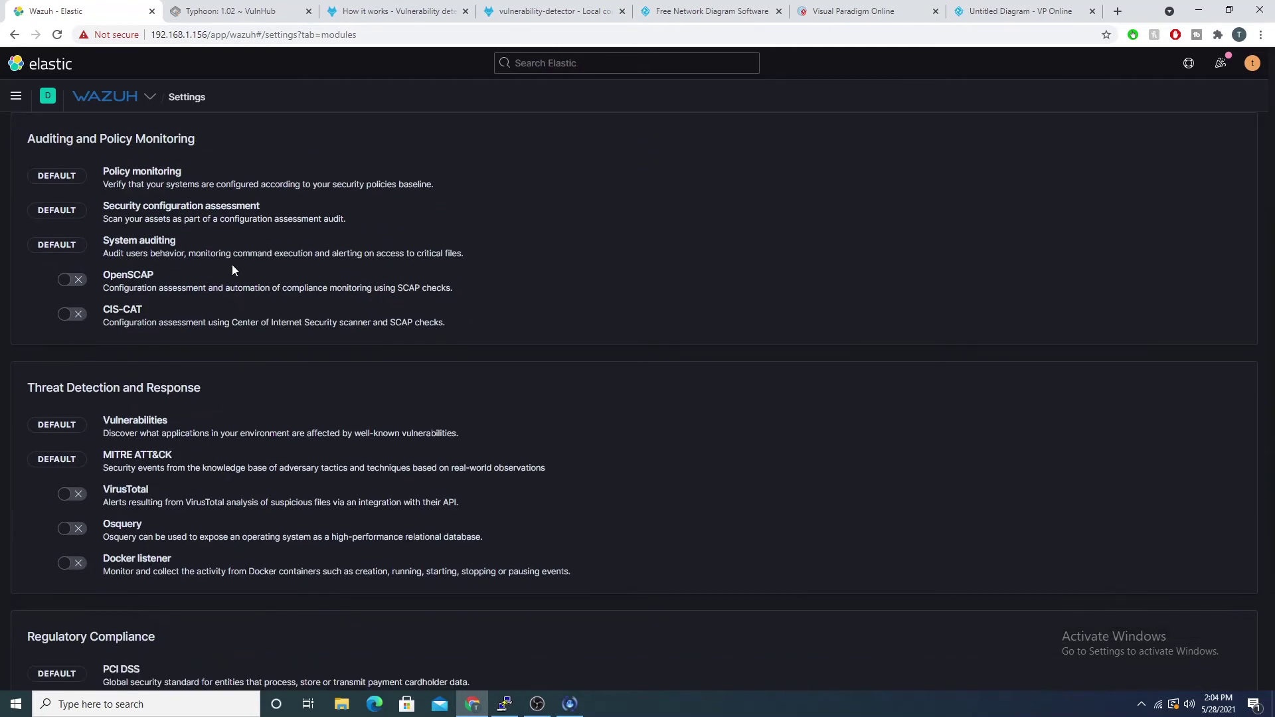
pyautogui.moveTo(52, 419); pyautogui.dragTo(165, 430)
pyautogui.scroll(4, 174, 425)
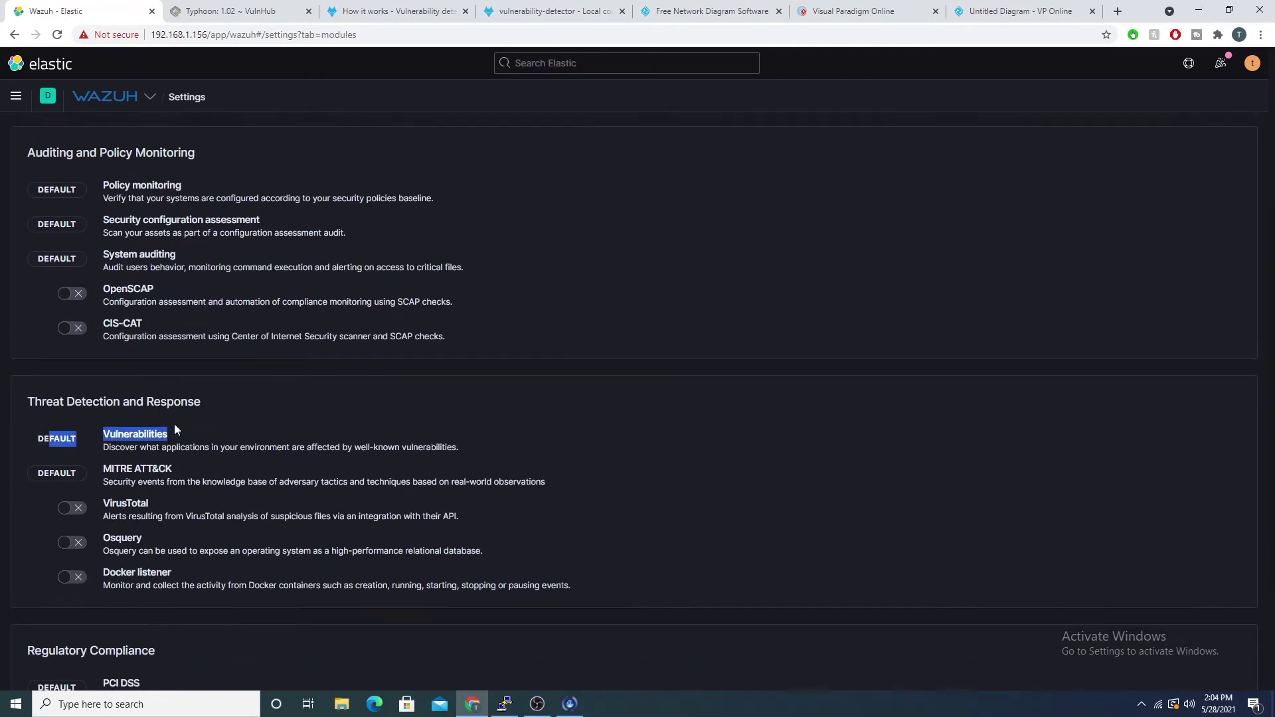
# Open the Vulnerabilities module dashboard and review its severity alerts, affected agents, CVE and package charts
pyautogui.click(105, 96)
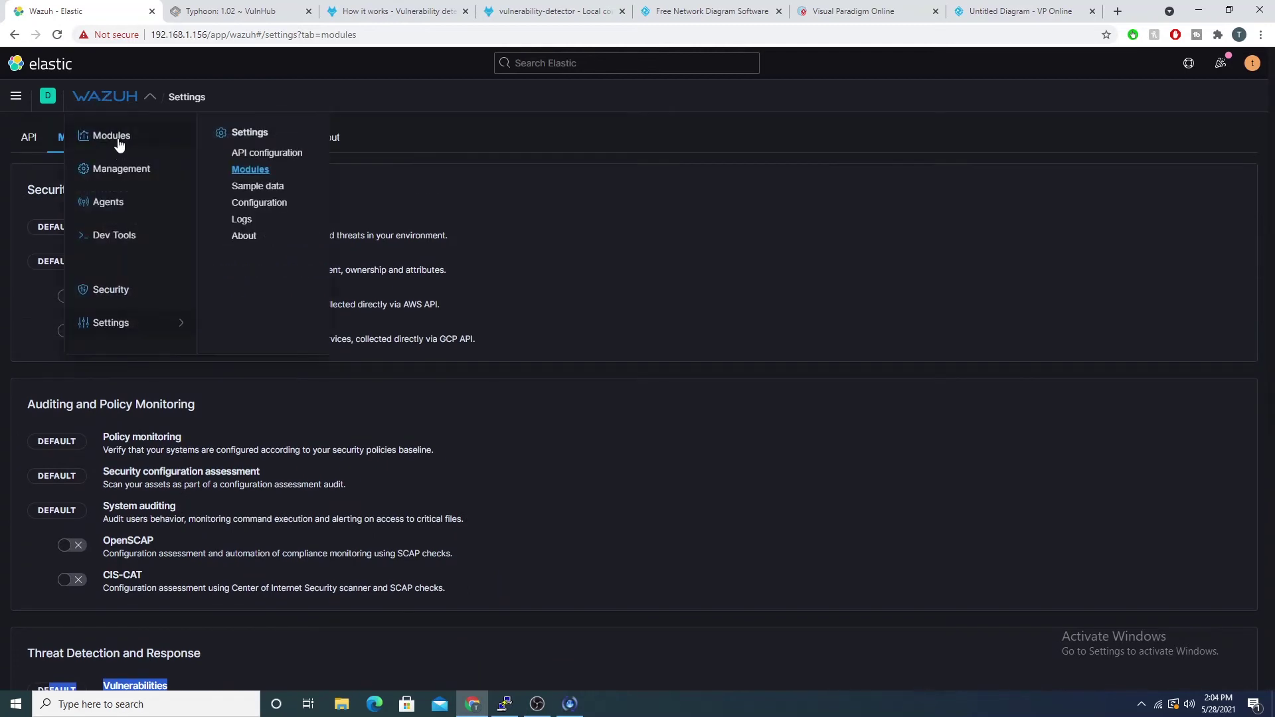
pyautogui.moveTo(112, 137)
pyautogui.click(285, 278)
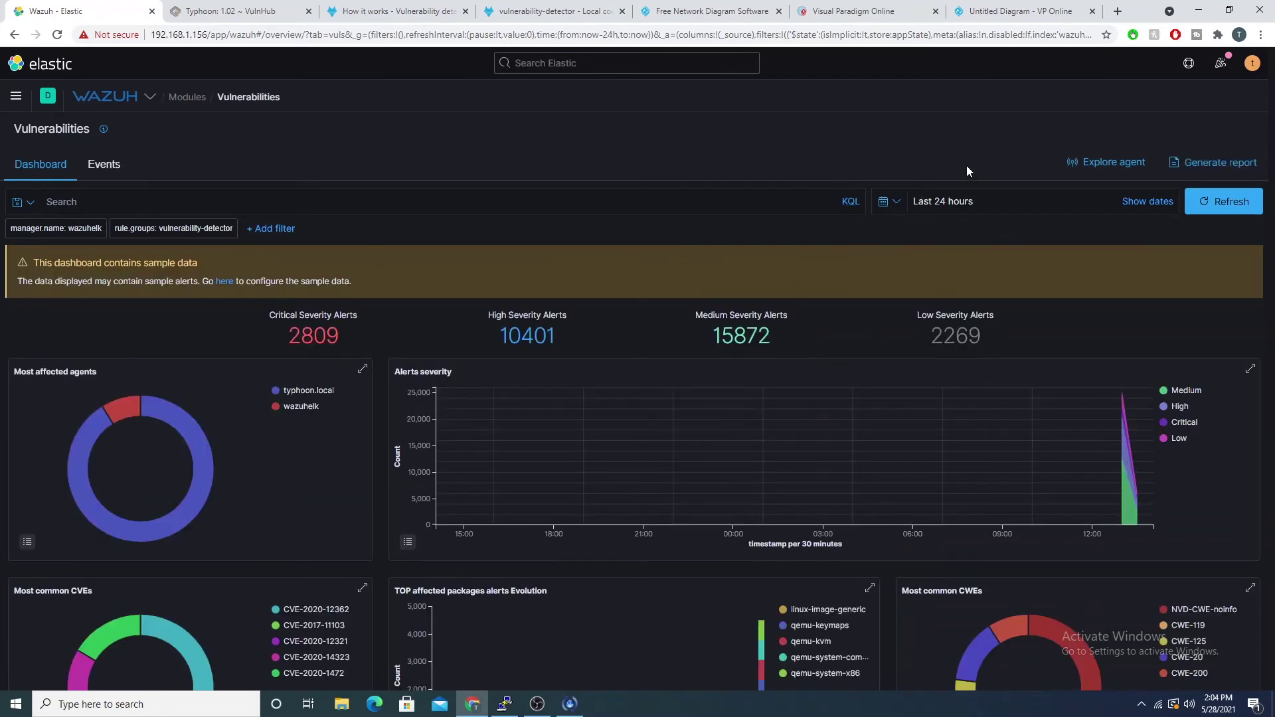
pyautogui.scroll(-2, 712, 169)
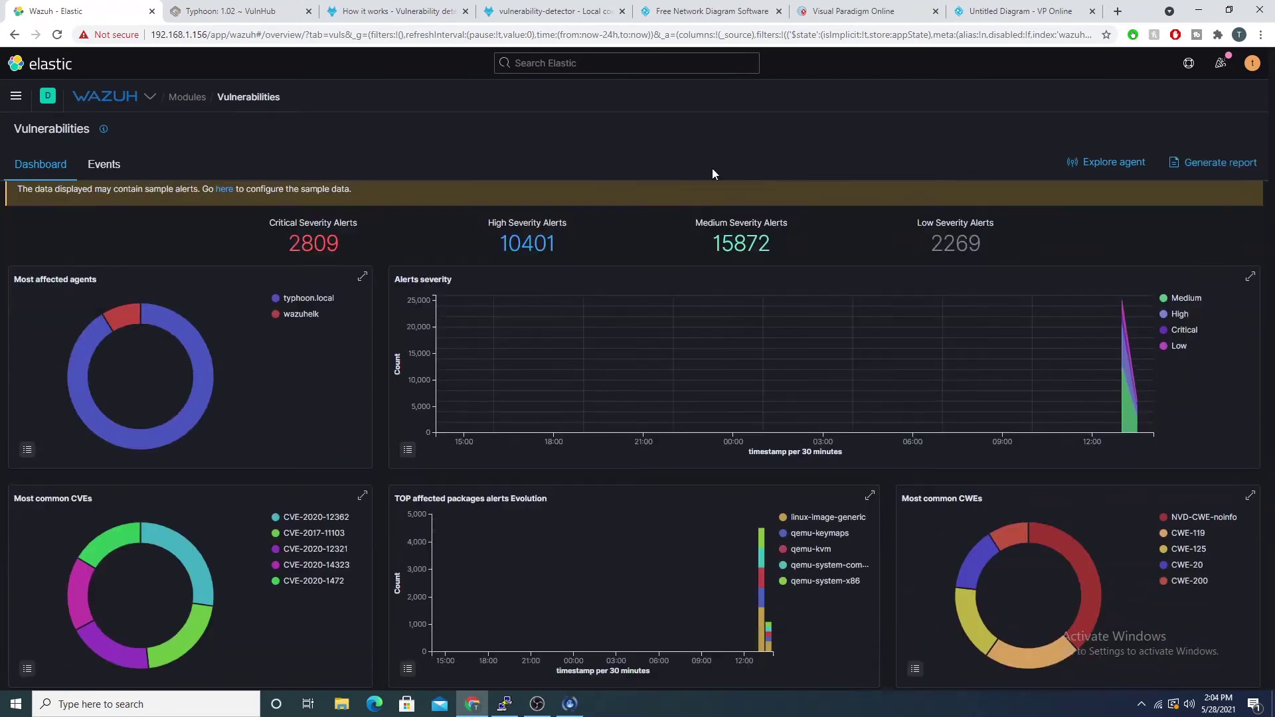
pyautogui.scroll(-4, 751, 269)
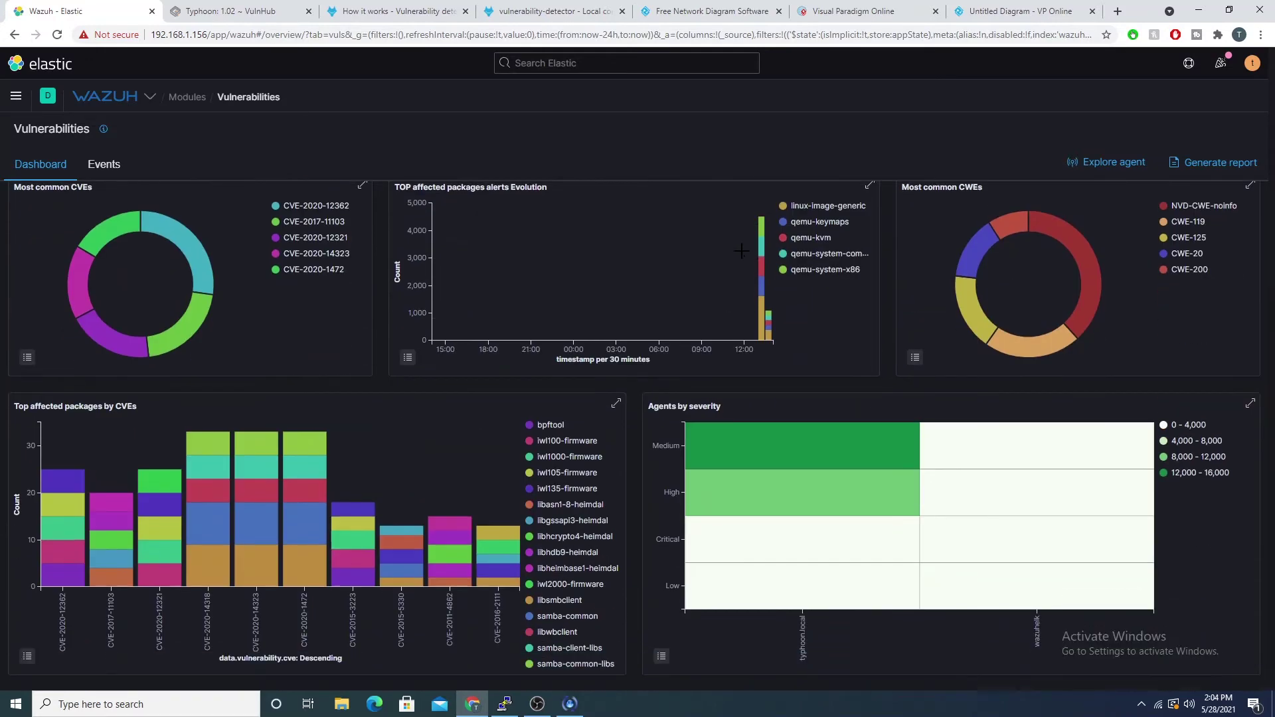
pyautogui.scroll(6, 872, 232)
pyautogui.scroll(1, 890, 297)
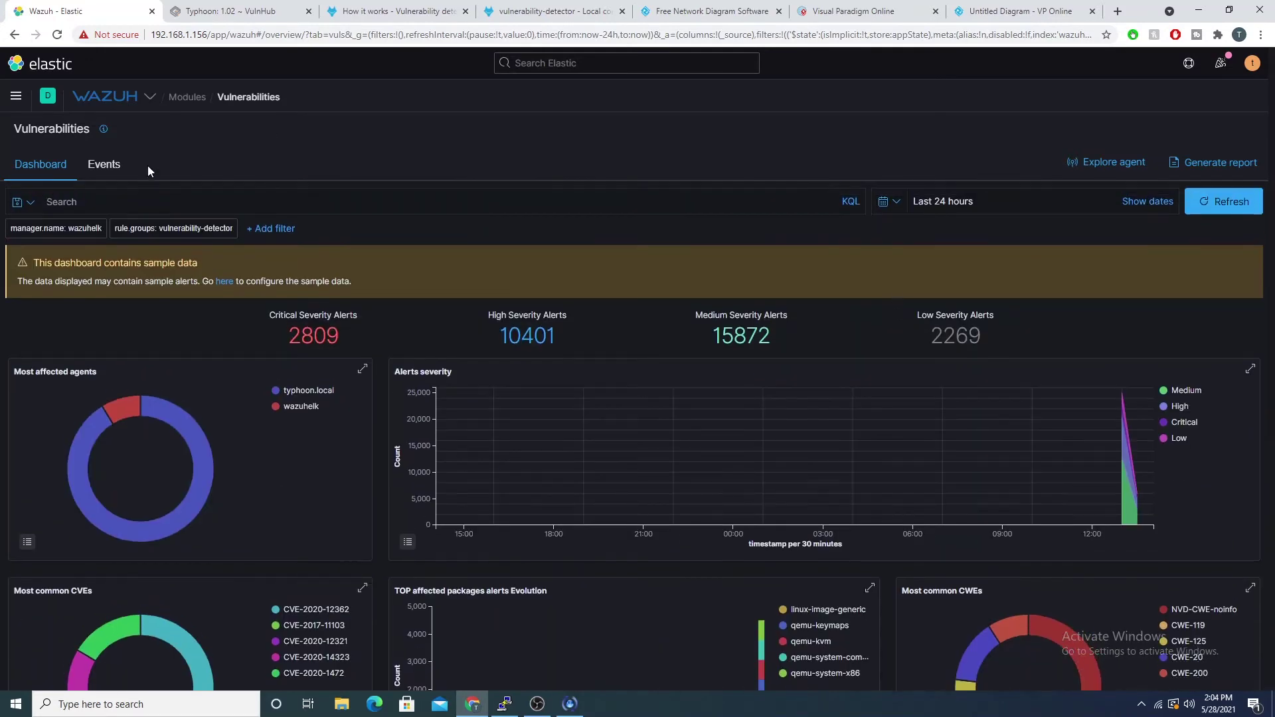
# Open the agents list and go to the typhoon.local agent's page
pyautogui.click(105, 97)
pyautogui.click(123, 203)
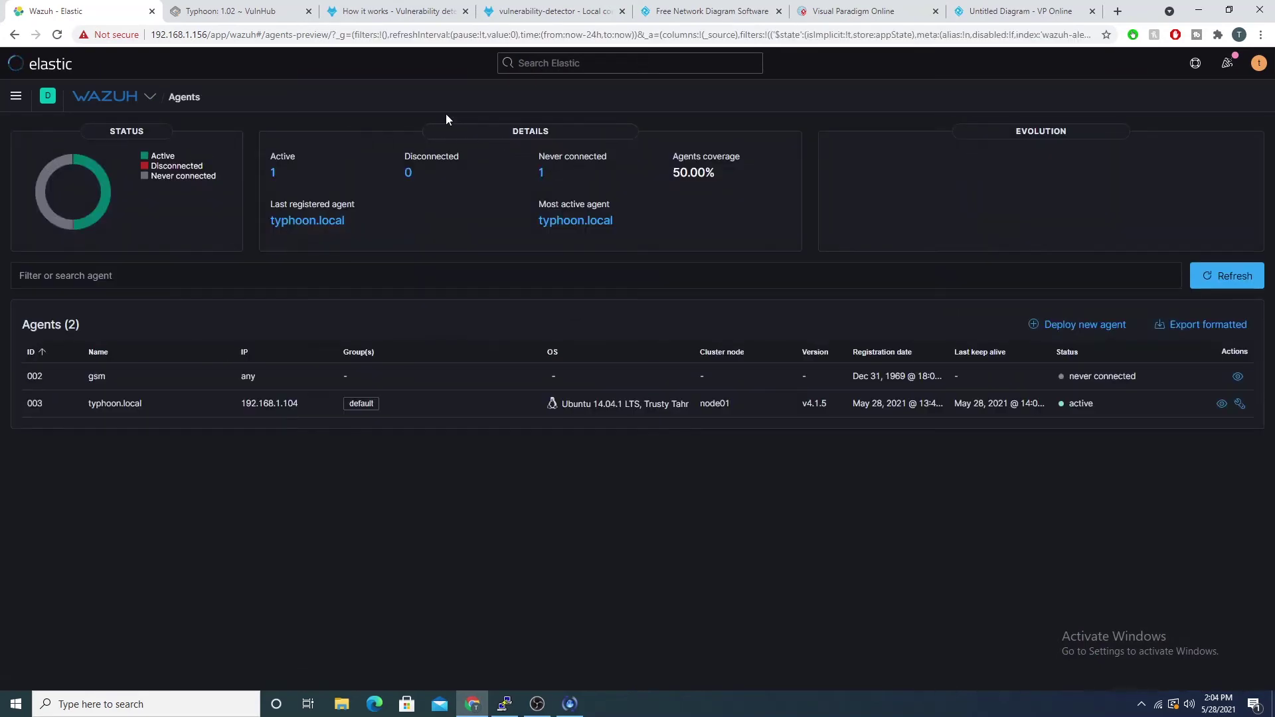
pyautogui.click(94, 403)
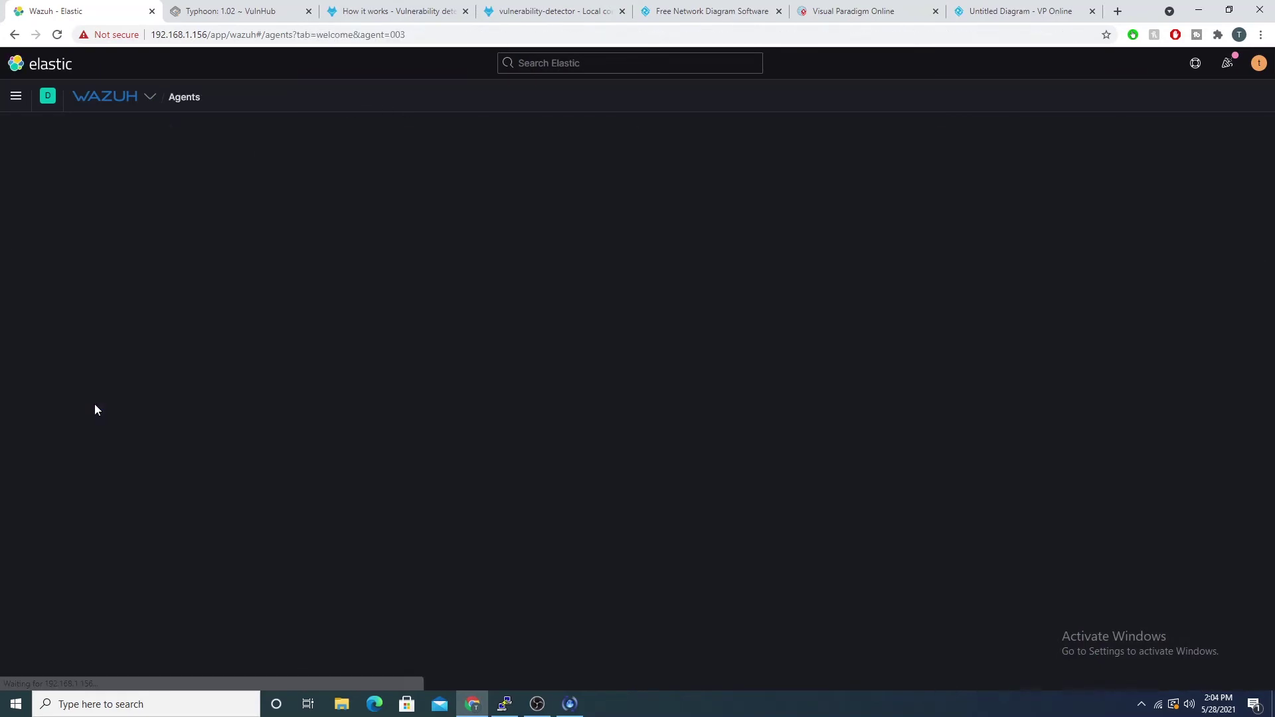
# Check the typhoon.local agent's IP address on its overview and open the agent's inventory data
pyautogui.moveTo(89, 404); pyautogui.dragTo(190, 438)
pyautogui.click(232, 194)
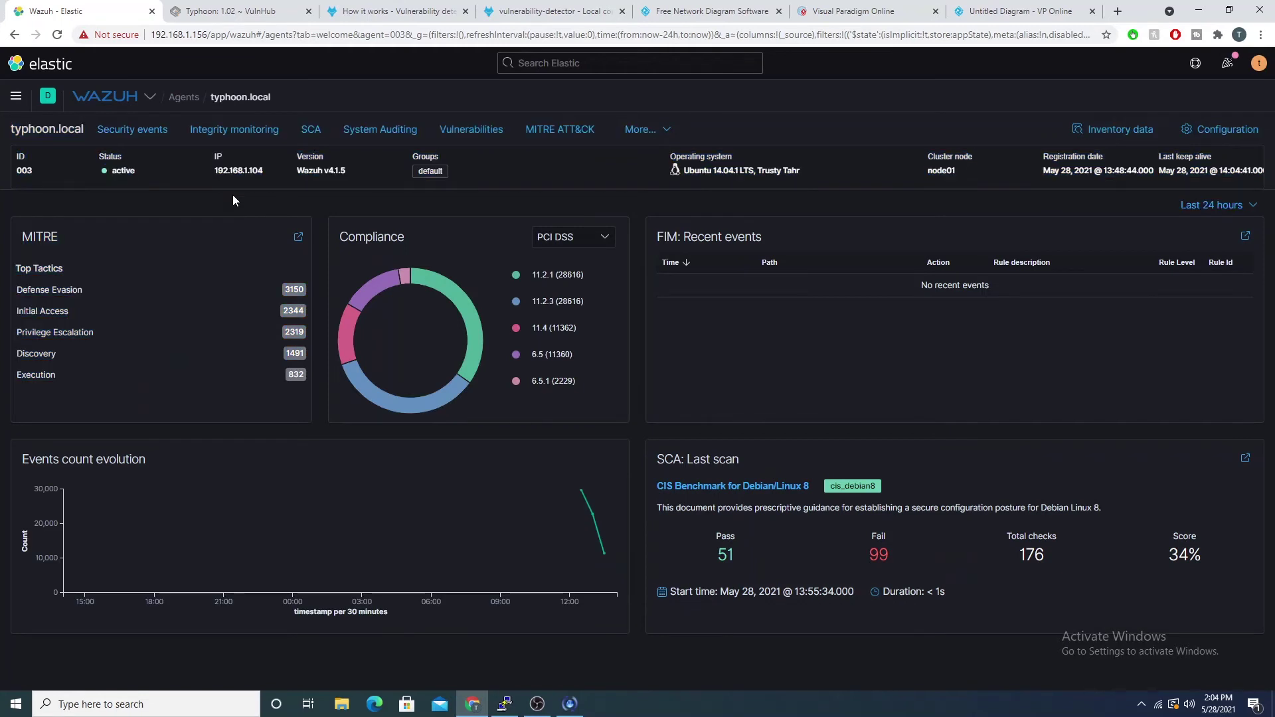
pyautogui.moveTo(218, 177); pyautogui.dragTo(264, 169)
pyautogui.doubleClick(264, 169)
pyautogui.click(1115, 131)
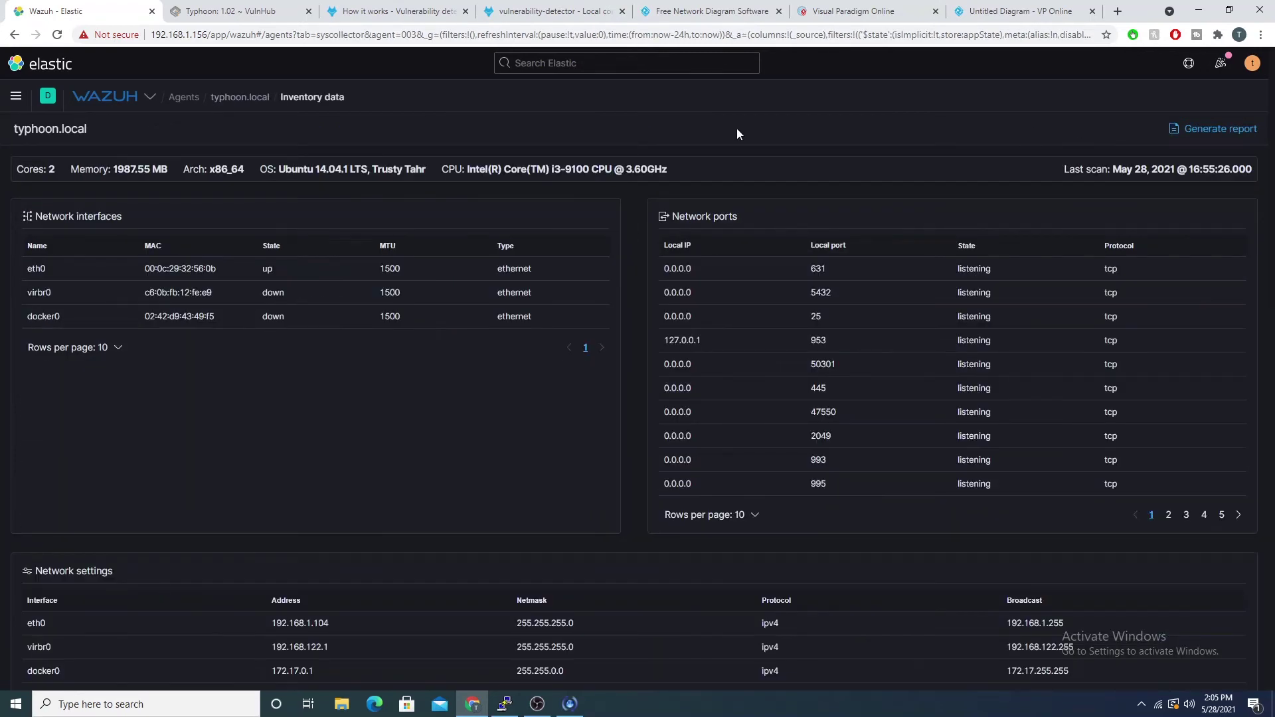
# Review the agent's network interfaces and network settings, checking the eth0 and docker0 addresses
pyautogui.scroll(-4, 736, 129)
pyautogui.scroll(4, 428, 320)
pyautogui.scroll(-3, 267, 293)
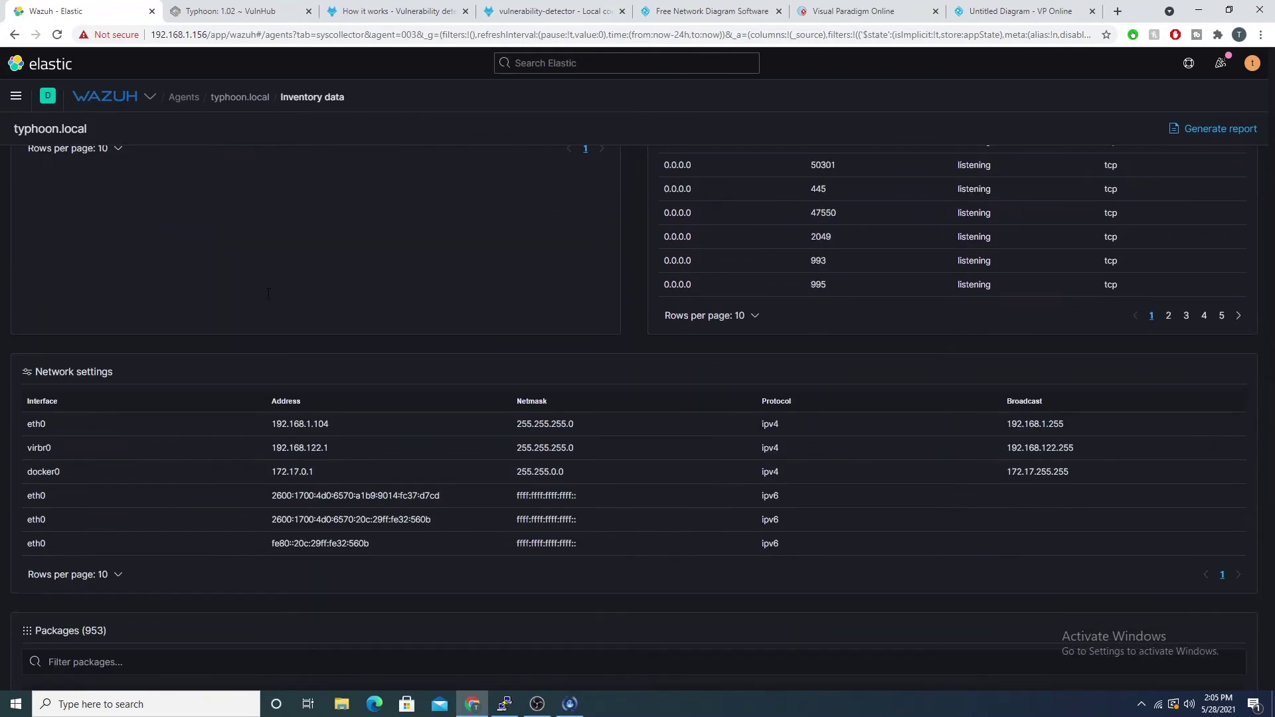
pyautogui.scroll(3, 267, 293)
pyautogui.scroll(-2, 267, 293)
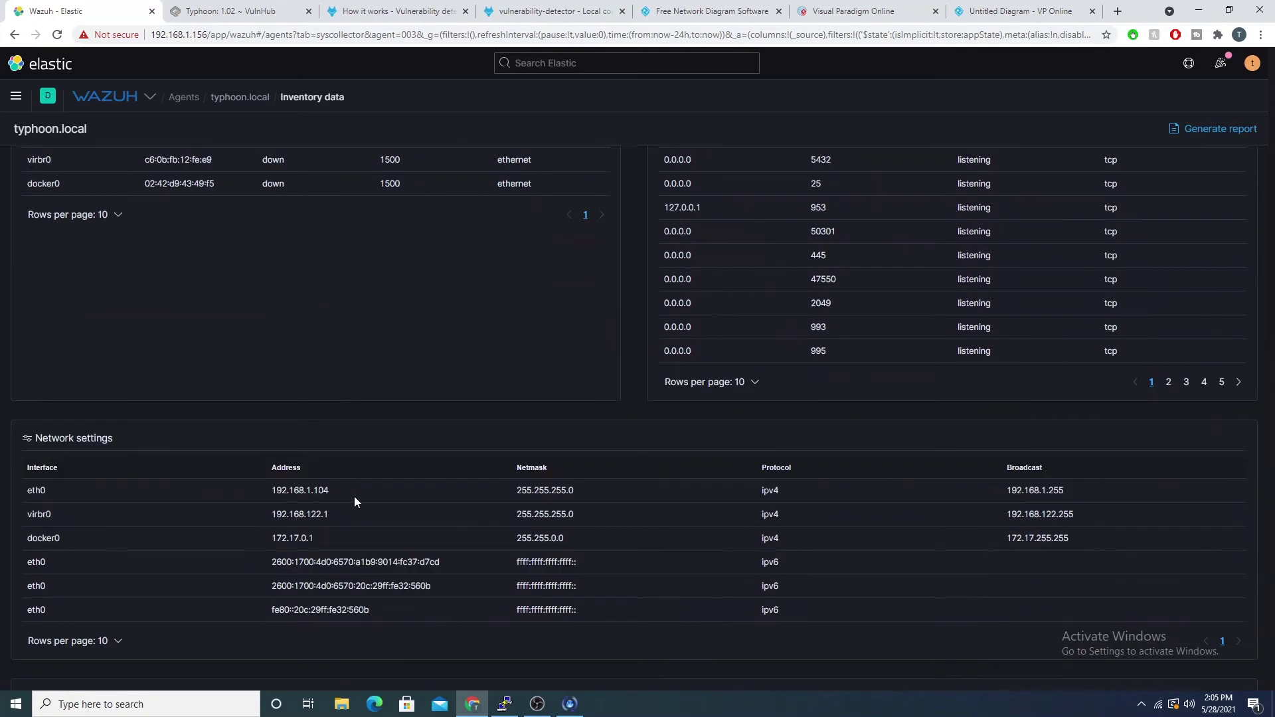
pyautogui.moveTo(355, 499); pyautogui.dragTo(276, 491)
pyautogui.moveTo(319, 540); pyautogui.dragTo(268, 537)
pyautogui.scroll(2, 445, 400)
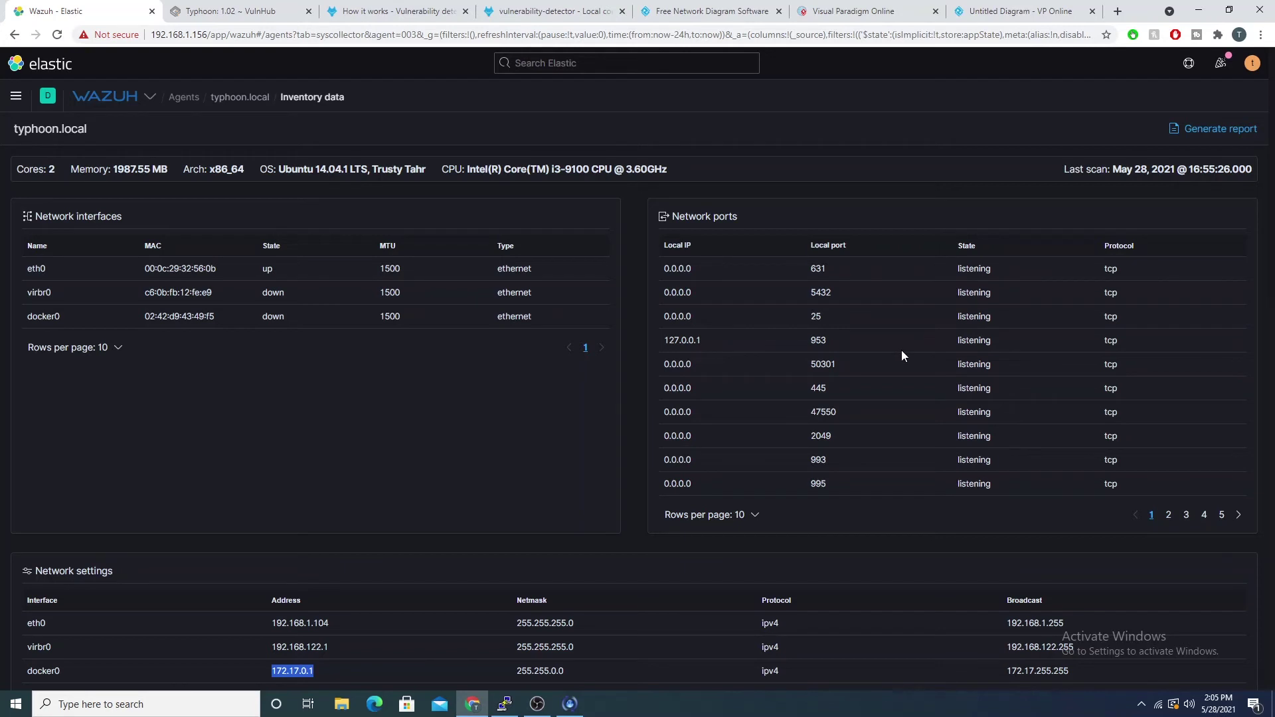
# Examine the agent's listening network ports across several pages of the list, ending on the first page
pyautogui.click(818, 268)
pyautogui.doubleClick(811, 364)
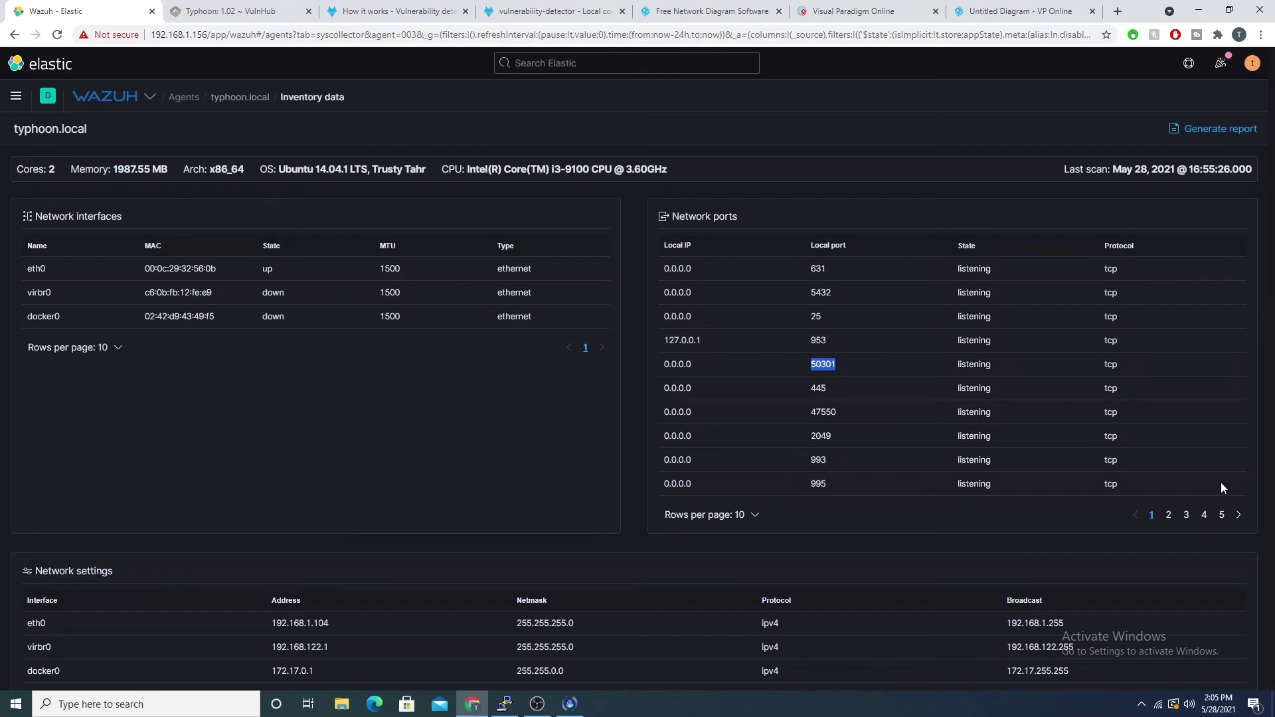
pyautogui.click(1185, 520)
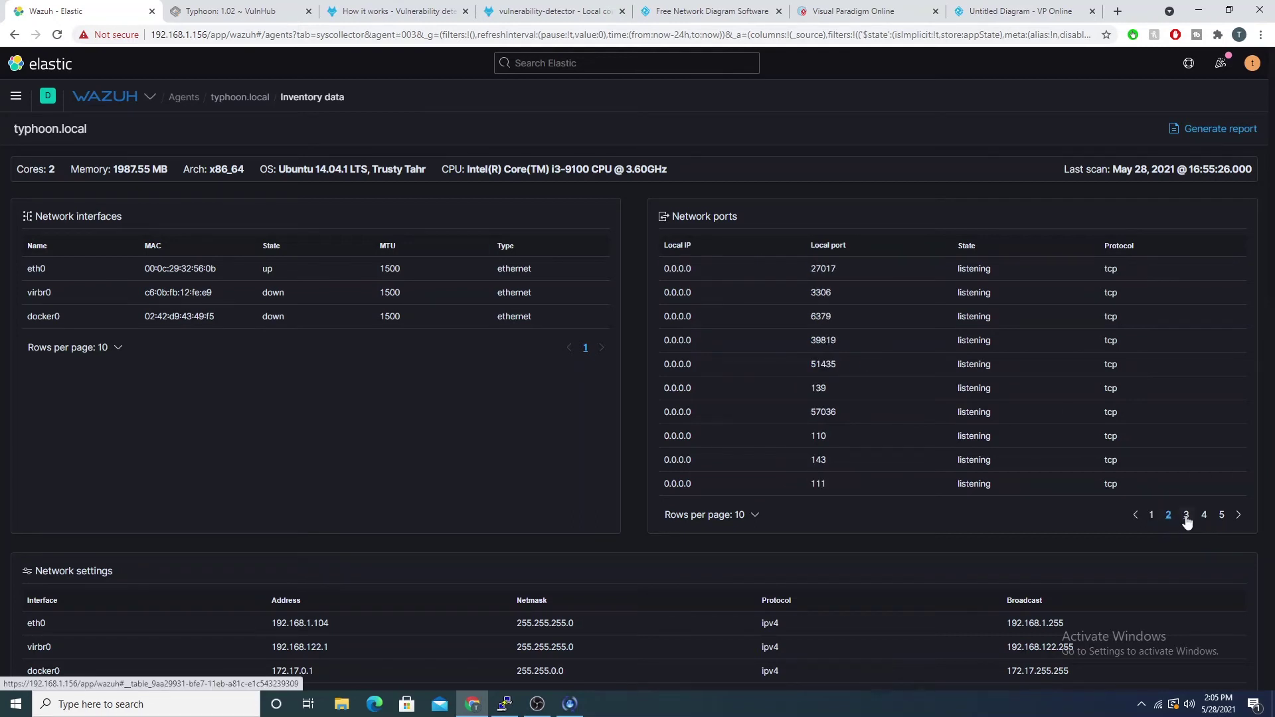
pyautogui.click(1217, 517)
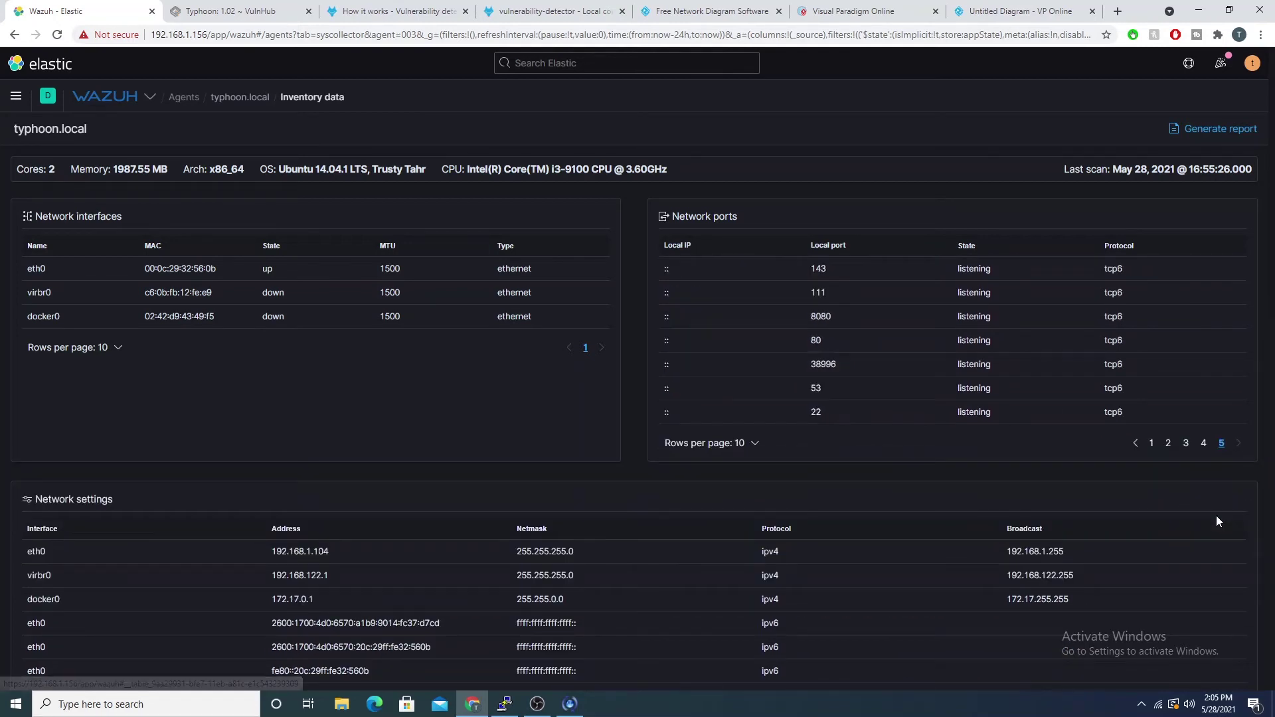
pyautogui.click(1152, 452)
pyautogui.scroll(-3, 814, 277)
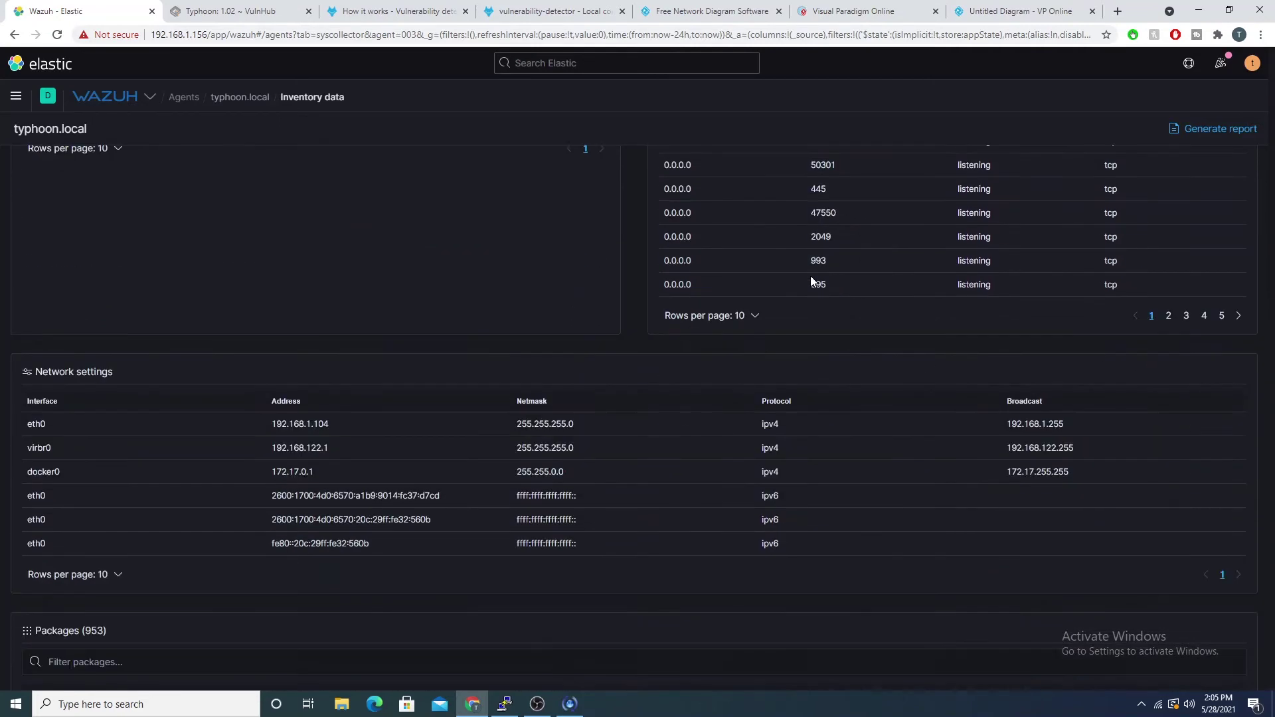
pyautogui.scroll(3, 810, 276)
# Review the installed packages such as mysql-client-core-5.5, mongodb-org-mongos and erlang-diameter, dismissing the Windows Update notification
pyautogui.scroll(-4, 800, 291)
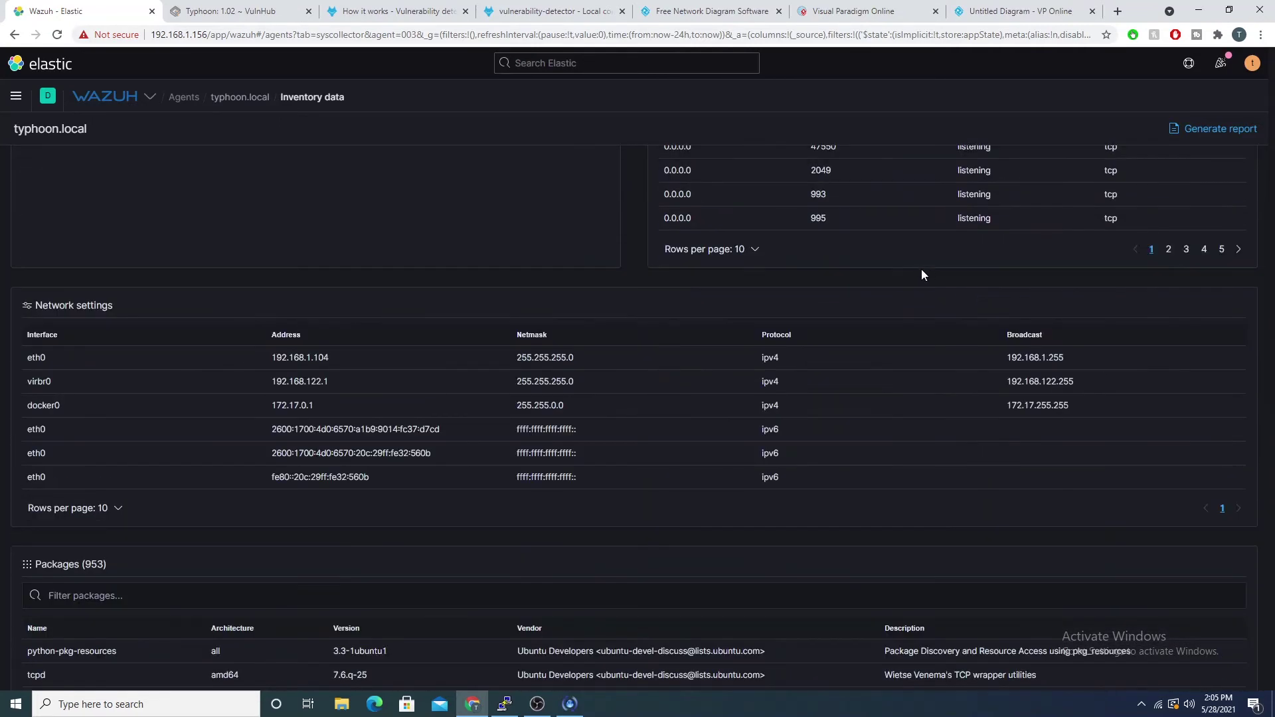
pyautogui.scroll(-5, 922, 269)
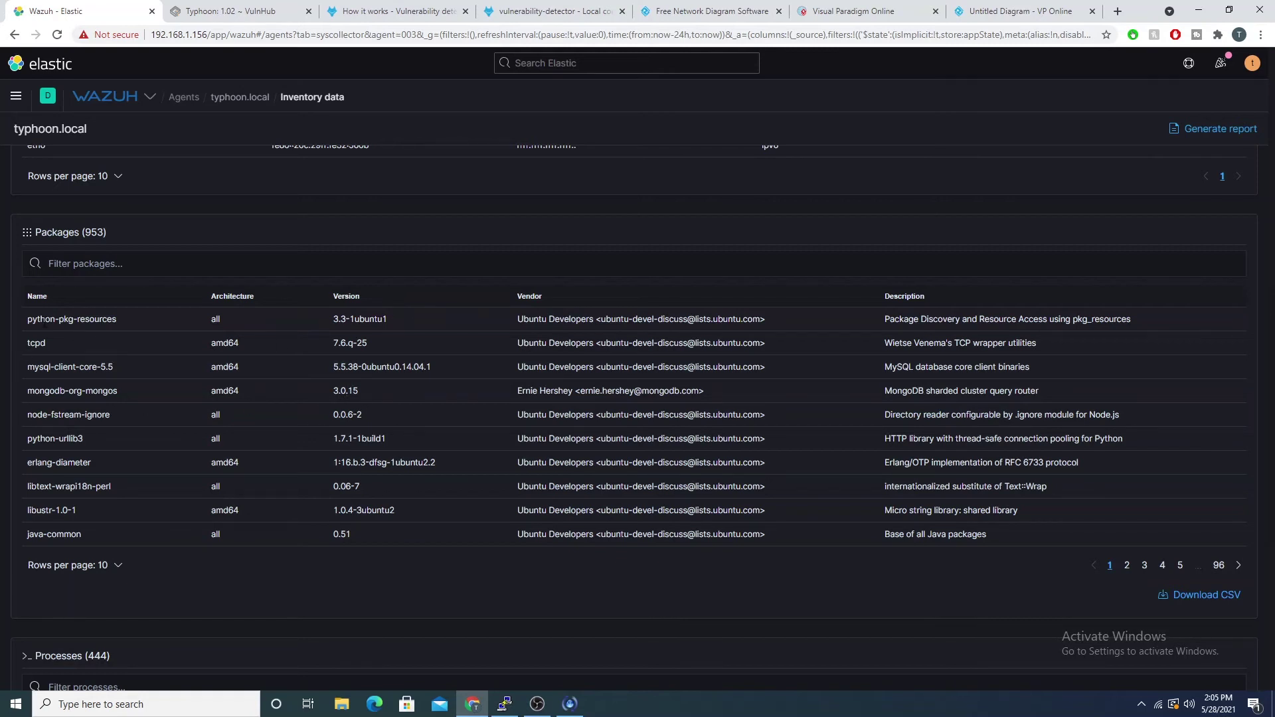
pyautogui.moveTo(38, 319); pyautogui.dragTo(129, 366)
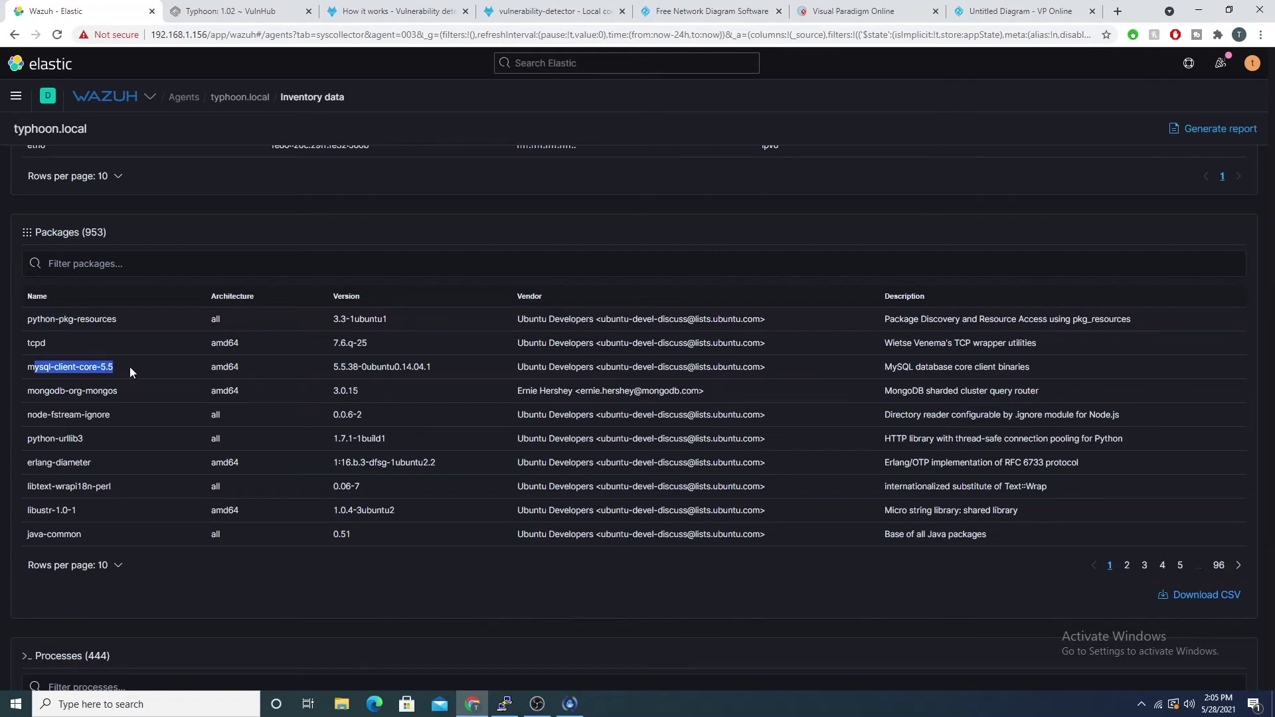
pyautogui.moveTo(38, 390); pyautogui.dragTo(124, 389)
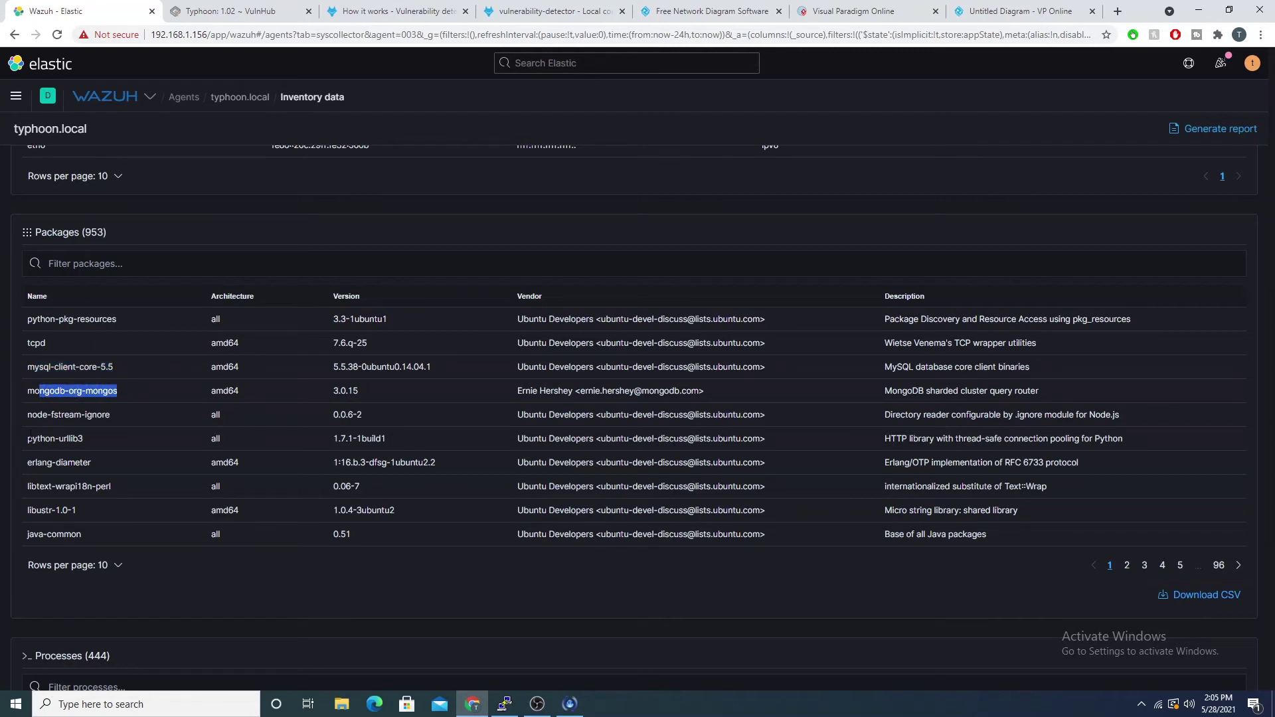
pyautogui.moveTo(27, 438); pyautogui.dragTo(93, 463)
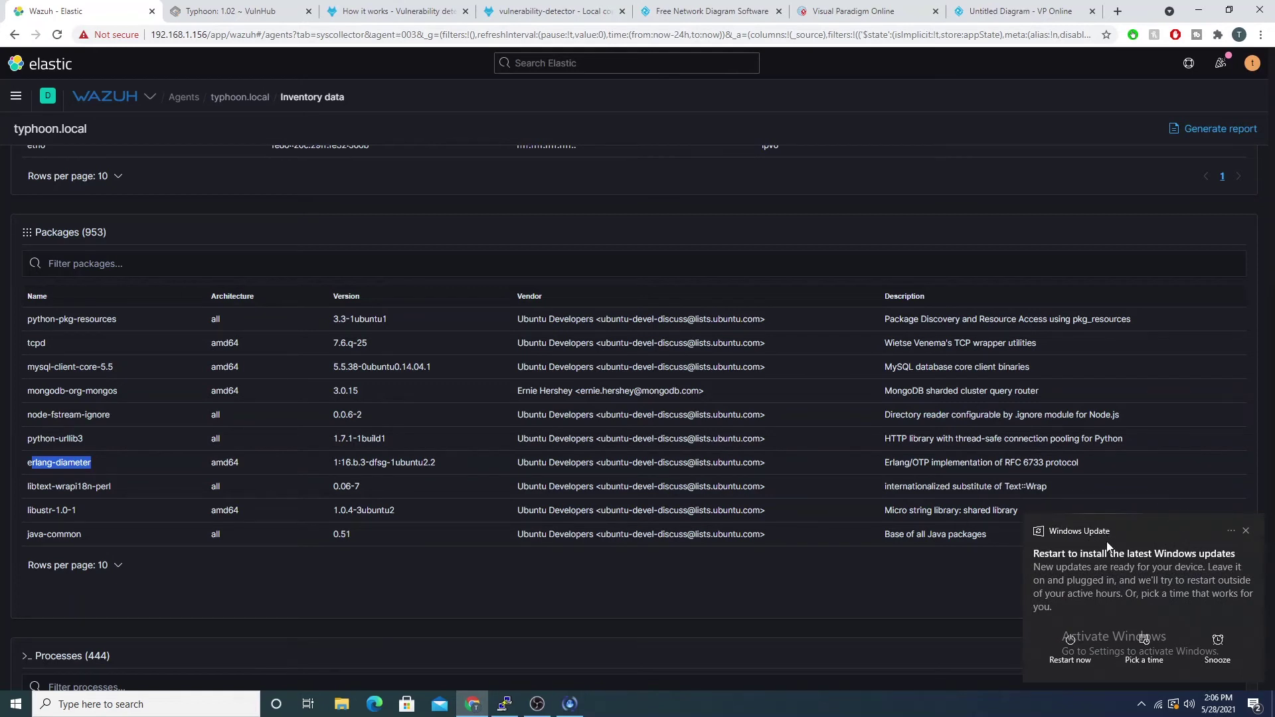
pyautogui.click(1245, 532)
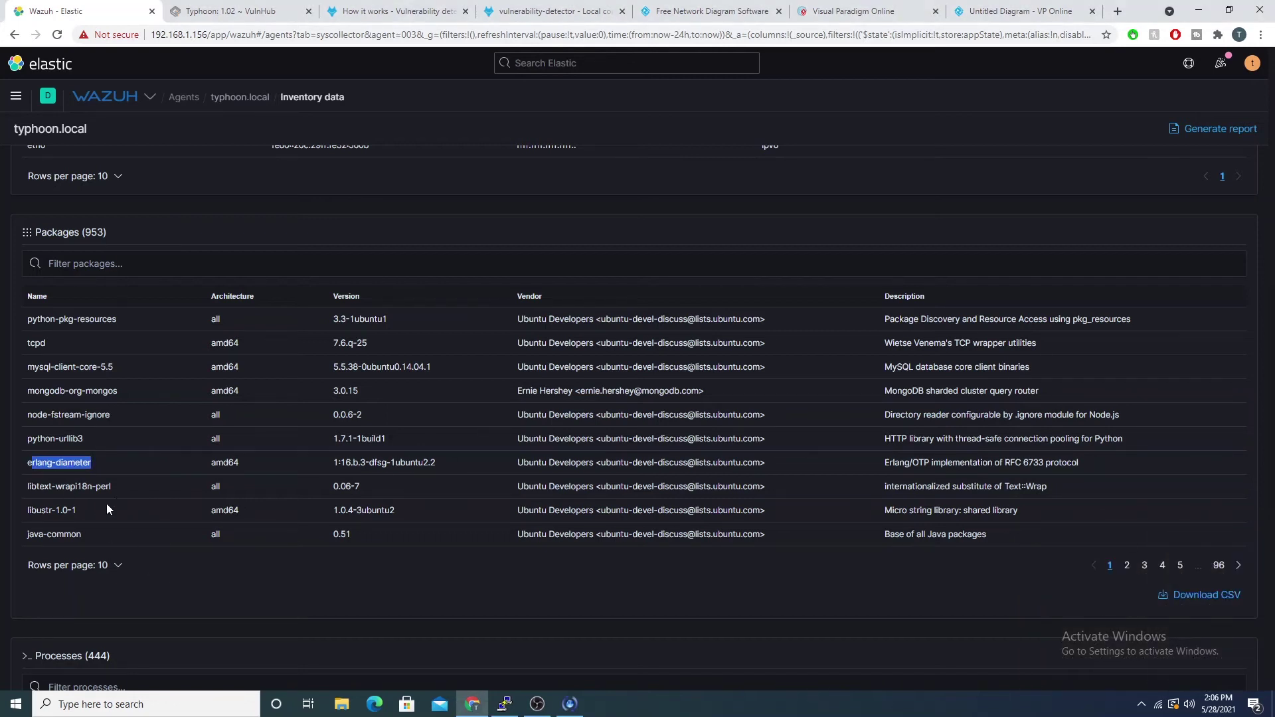
# Browse further pages of the package list, return to page 1 and check the python-pkg-resources and mysql-client-core-5.5 versions
pyautogui.click(1127, 566)
pyautogui.click(1144, 566)
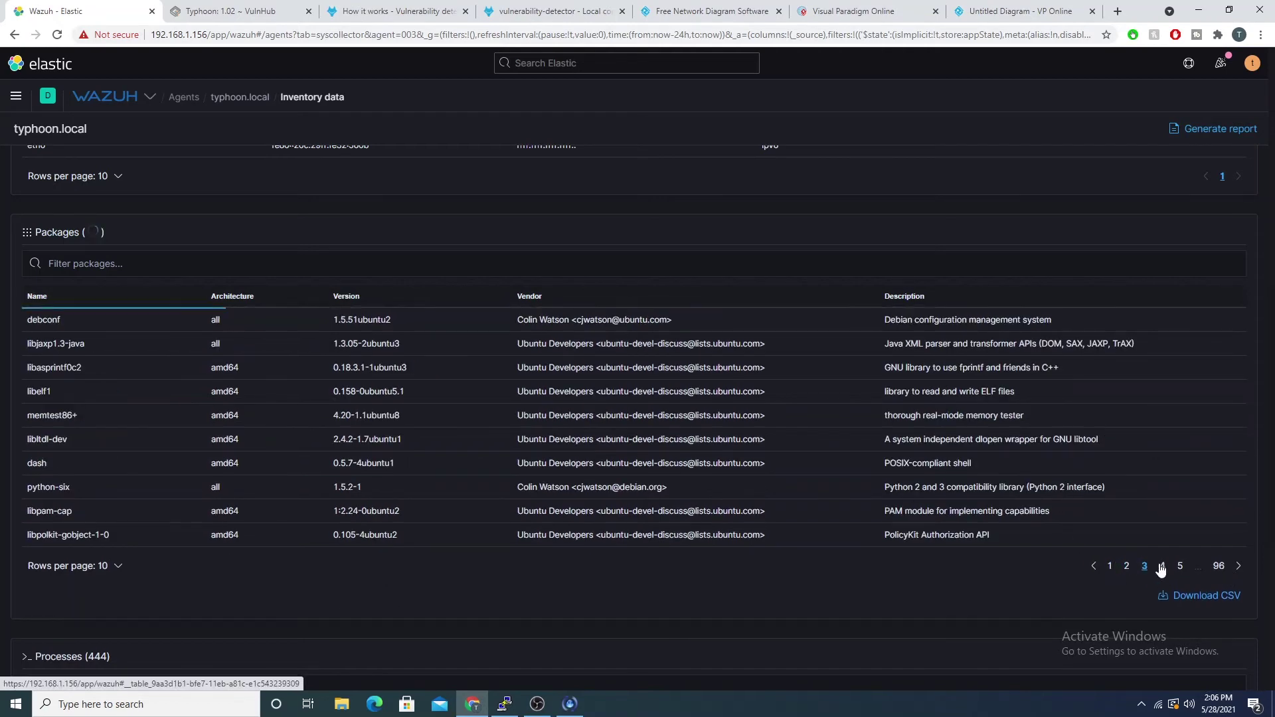
pyautogui.click(1162, 566)
pyautogui.click(1182, 566)
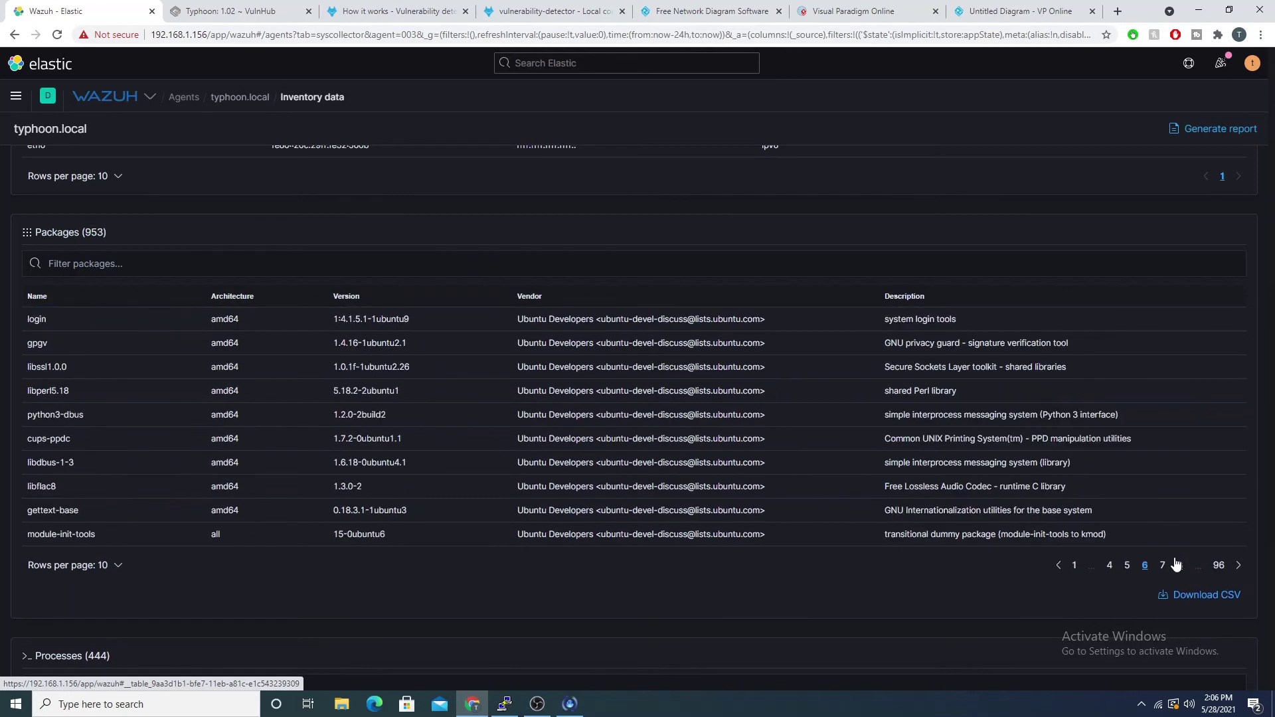
pyautogui.click(1074, 565)
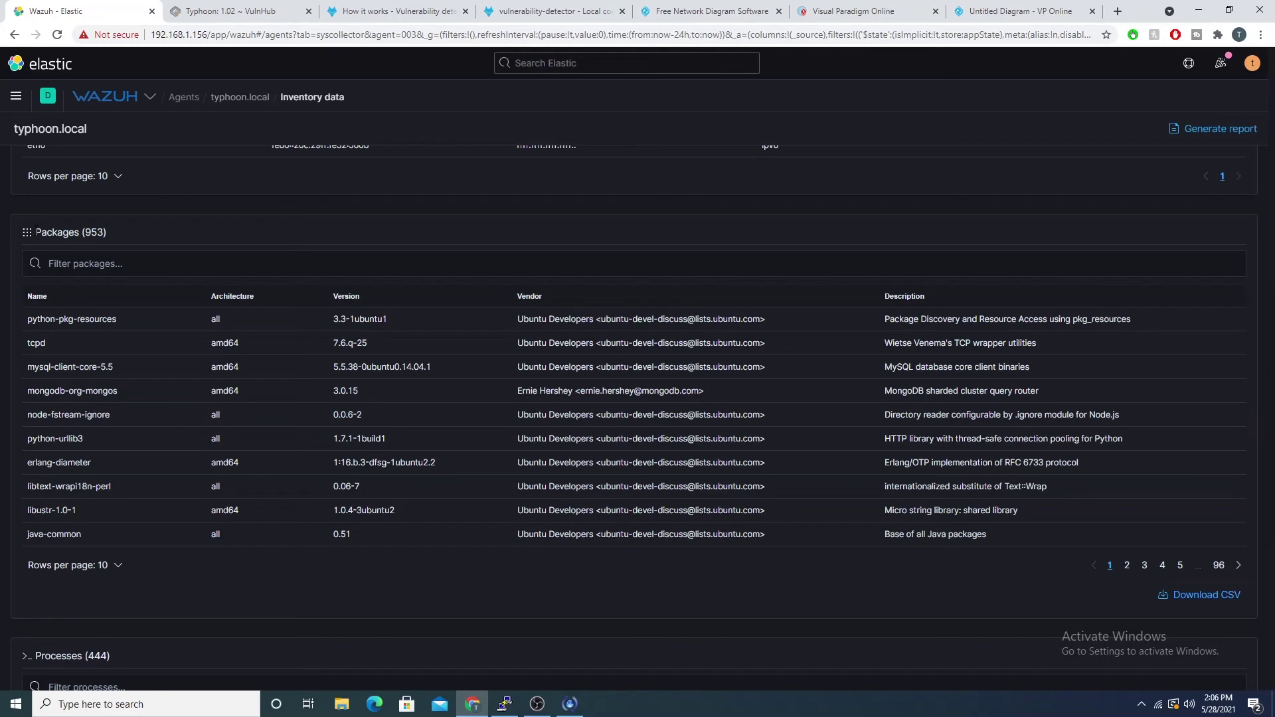
pyautogui.moveTo(35, 233); pyautogui.dragTo(109, 234)
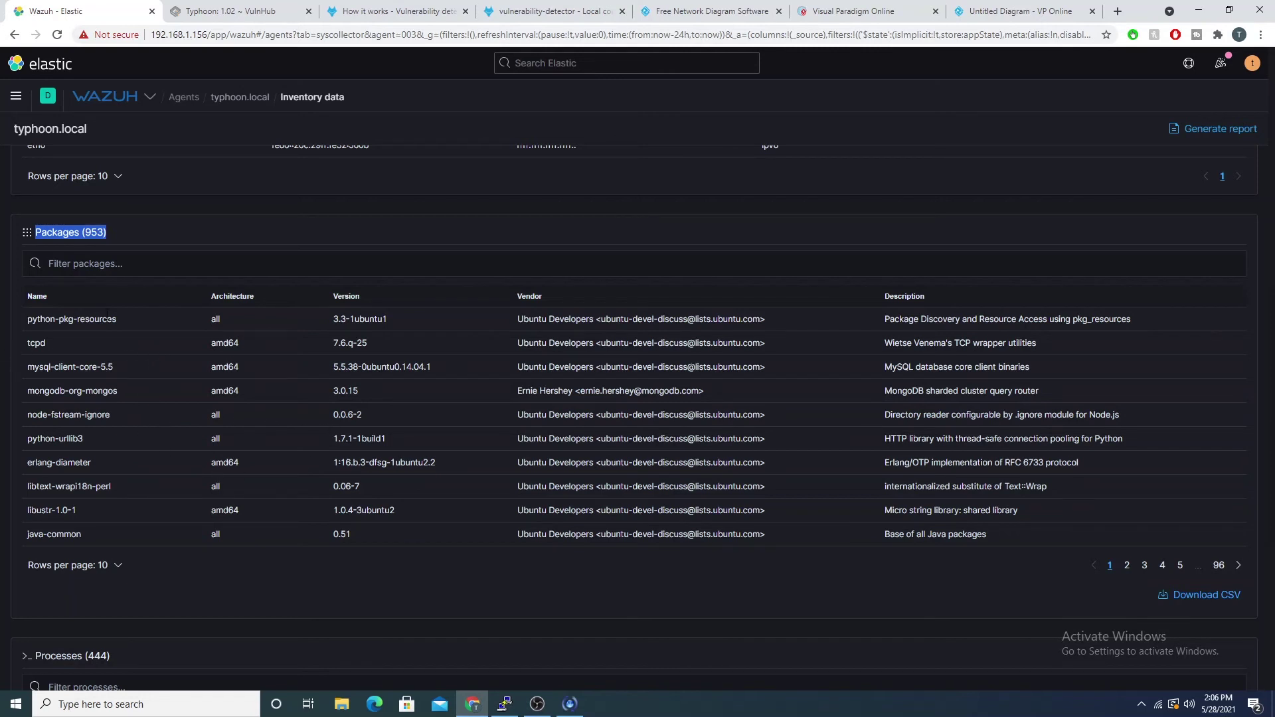
pyautogui.moveTo(333, 319); pyautogui.dragTo(400, 317)
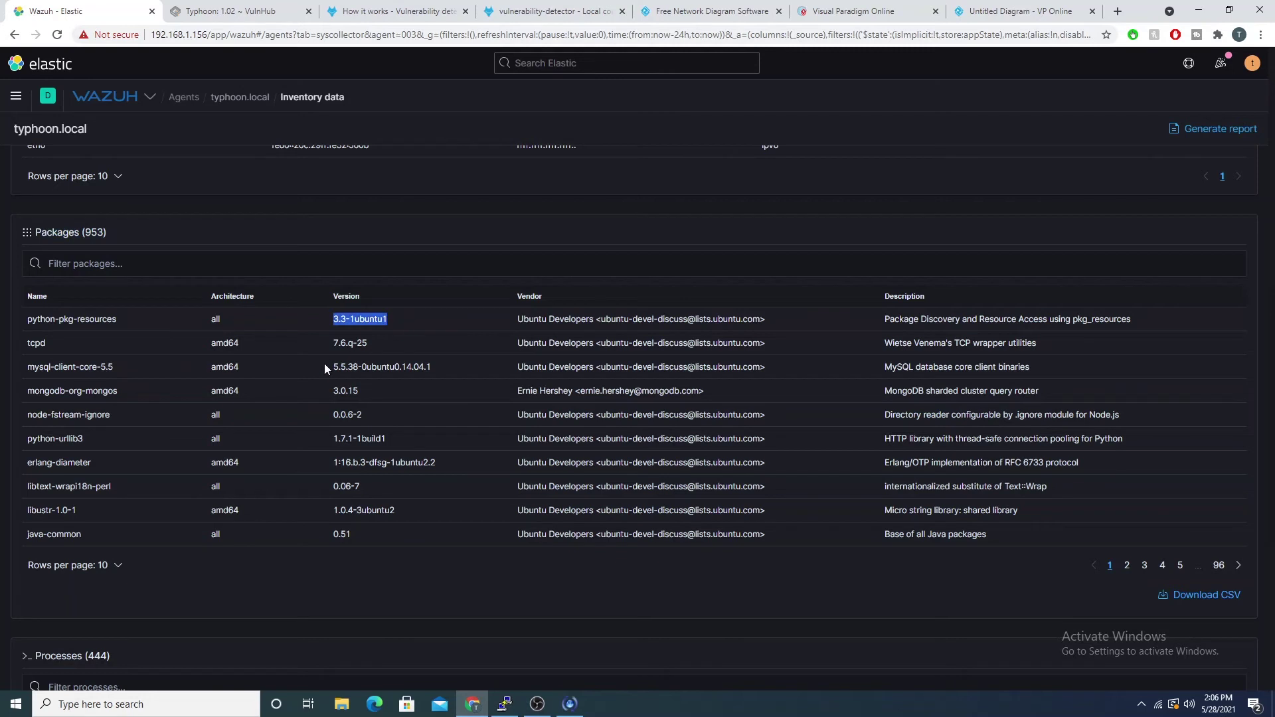
pyautogui.moveTo(324, 363); pyautogui.dragTo(420, 375)
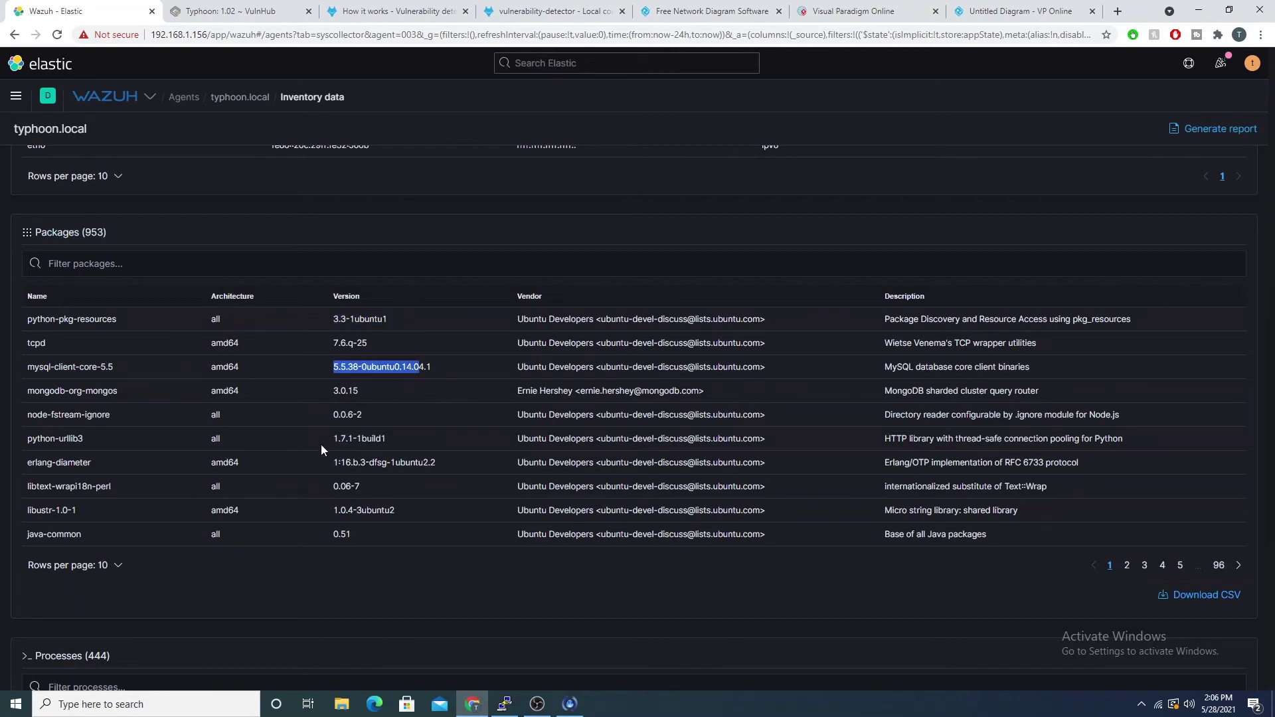
# Go over the whole inventory again, from network ports and settings to packages and processes, rechecking the mysql-client-core-5.5 version
pyautogui.scroll(10, 357, 487)
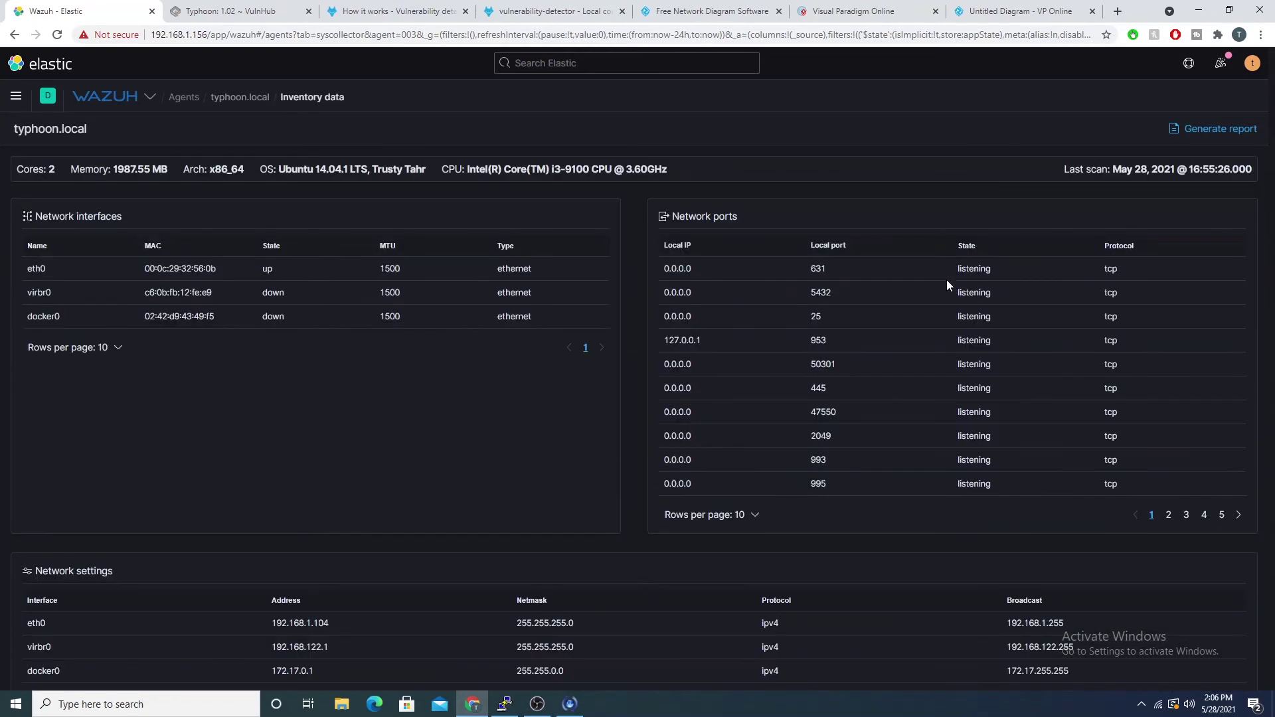
pyautogui.scroll(-5, 587, 356)
pyautogui.scroll(-4, 440, 545)
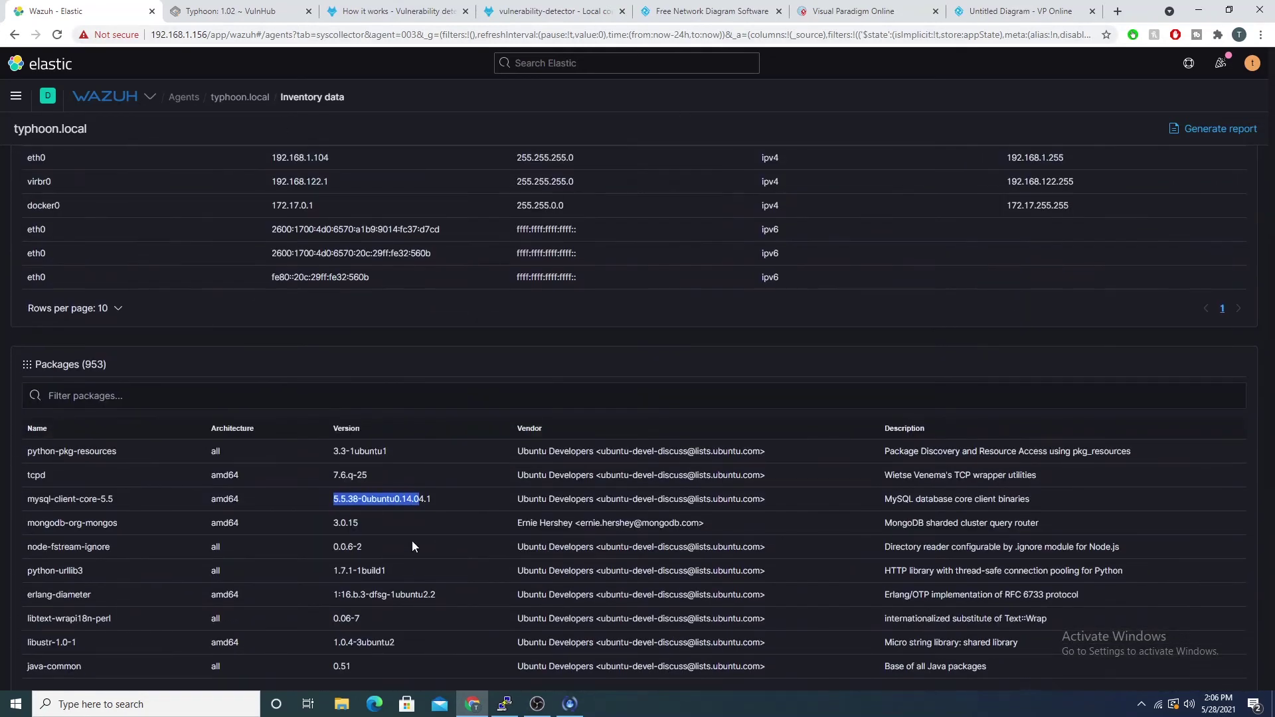
pyautogui.scroll(-4, 416, 352)
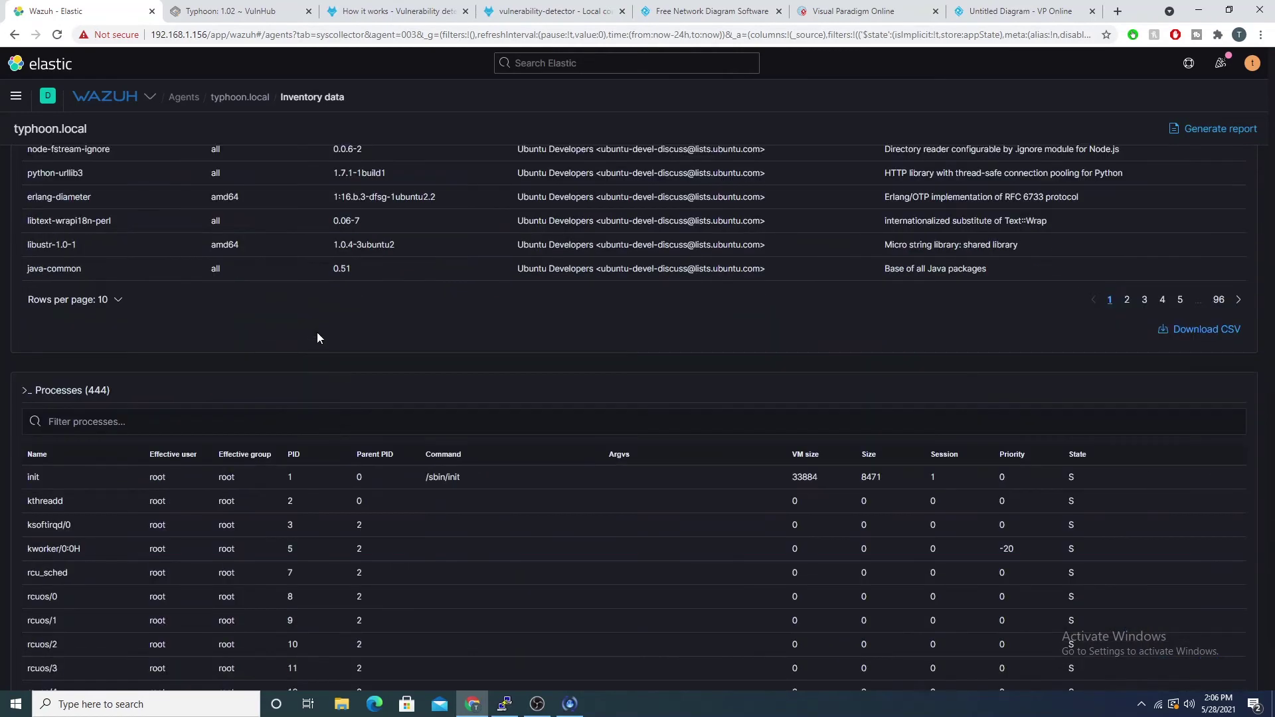
pyautogui.scroll(3, 453, 254)
pyautogui.moveTo(332, 300); pyautogui.dragTo(419, 301)
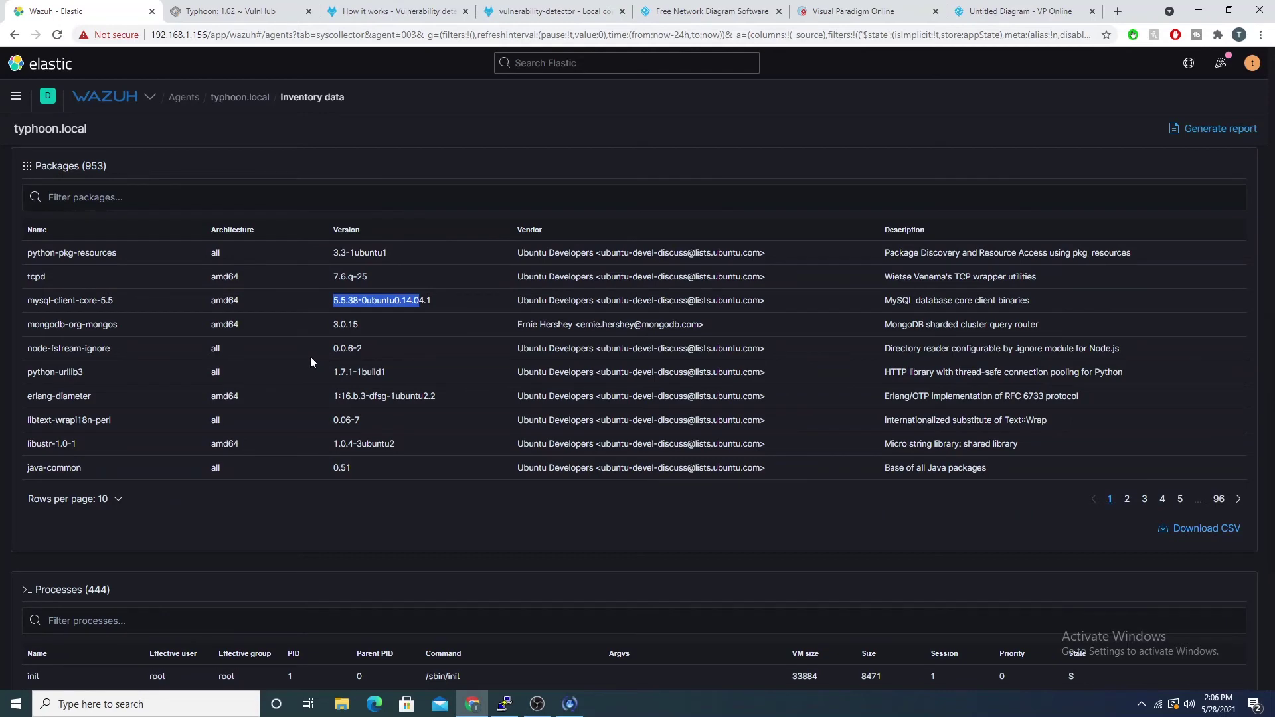
pyautogui.scroll(3, 632, 409)
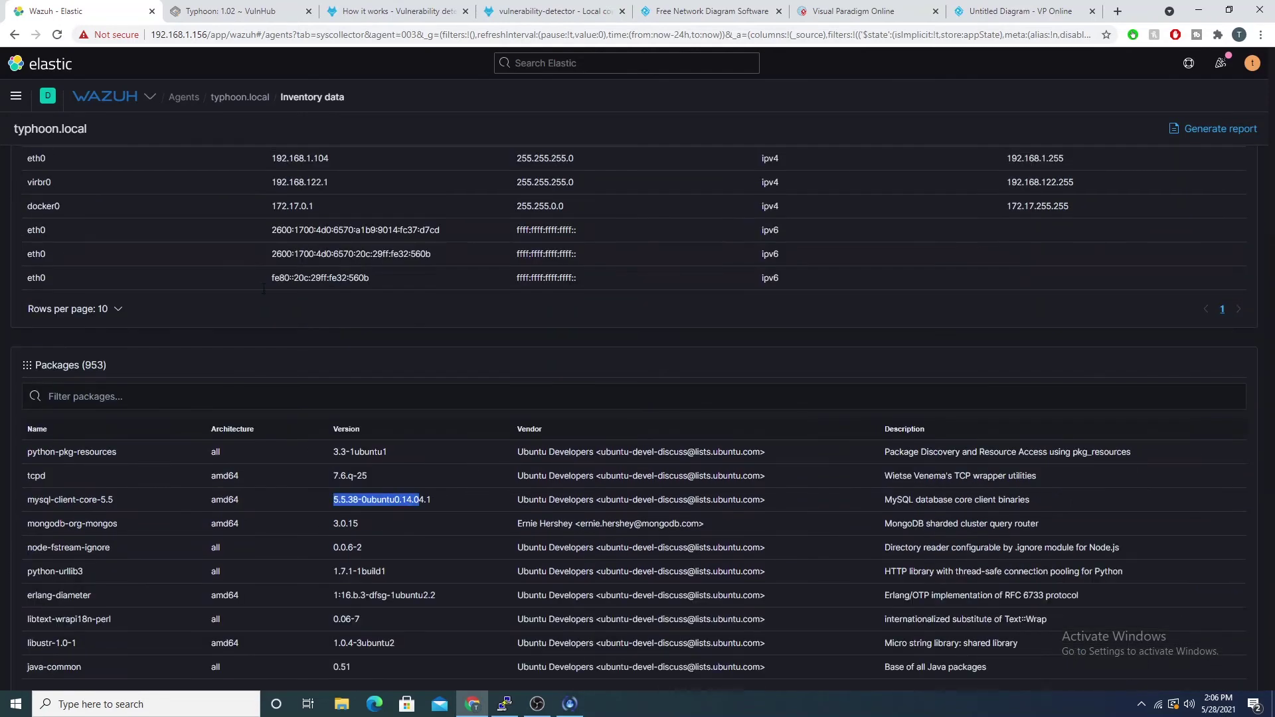
pyautogui.scroll(7, 367, 575)
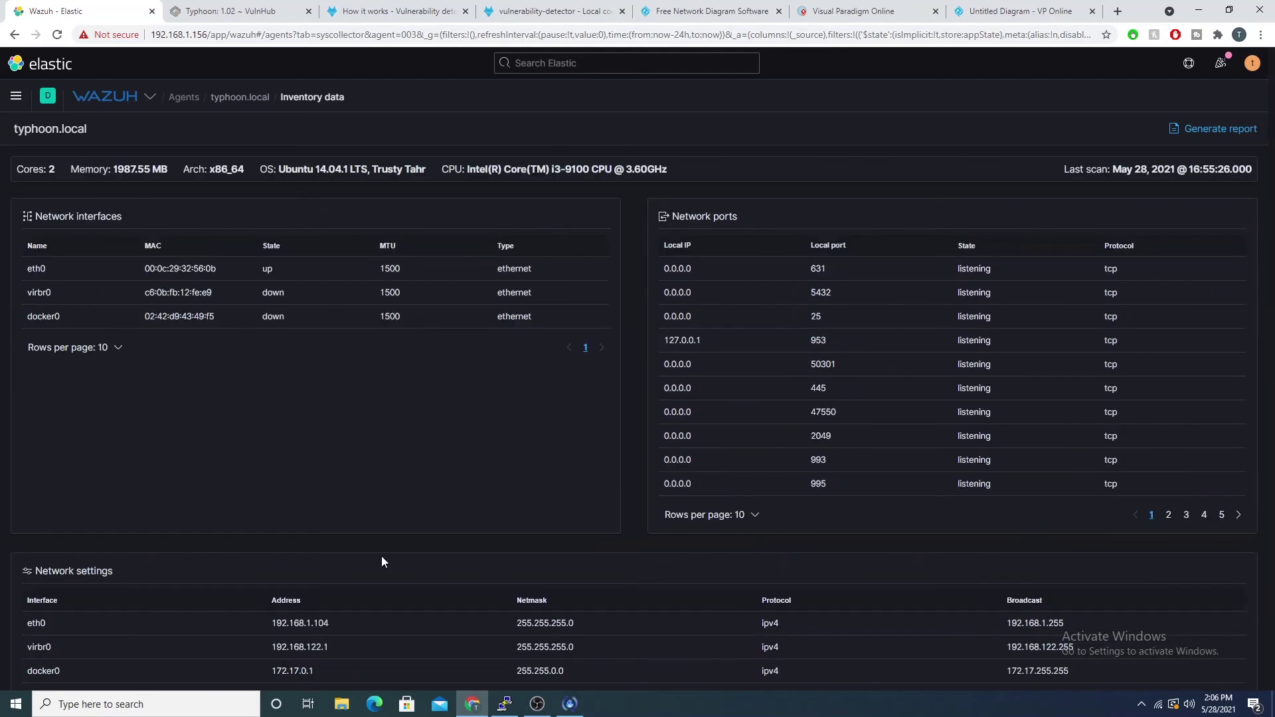
# Open the typhoon.local agent's Vulnerabilities dashboard and review its severity alerts, most common rules, CVEs, CWEs and affected packages
pyautogui.click(249, 99)
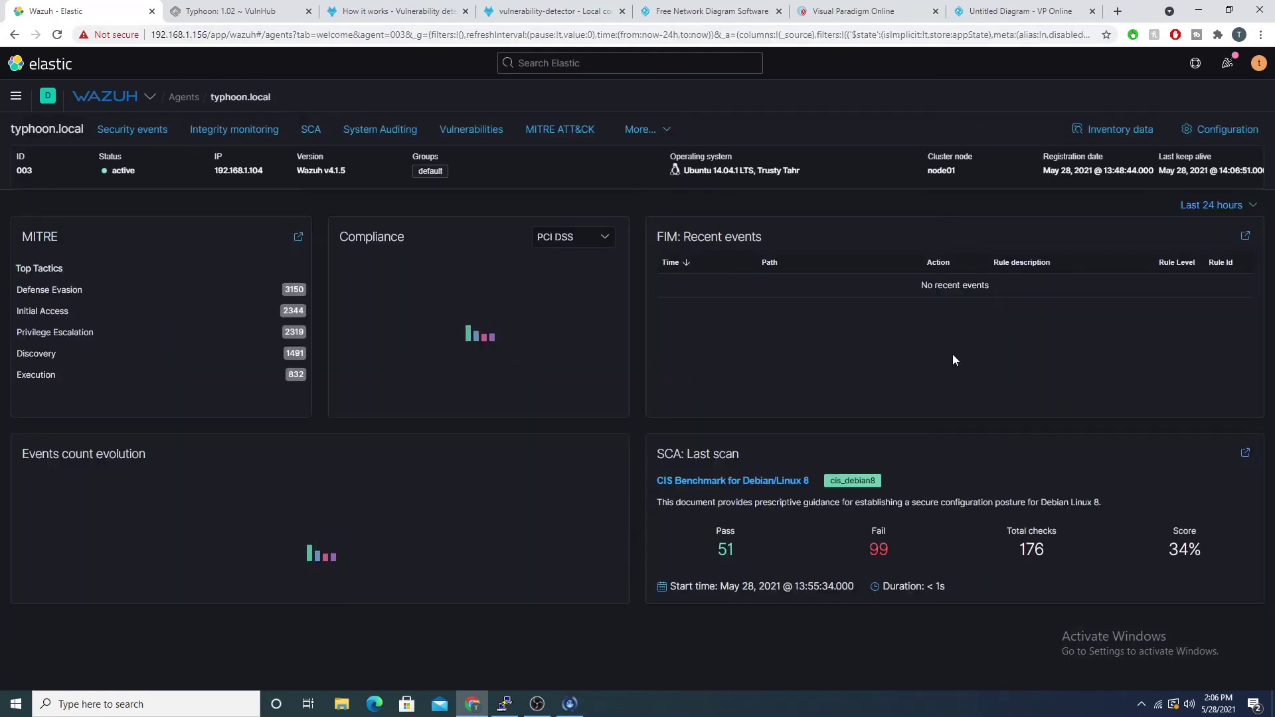
pyautogui.click(468, 130)
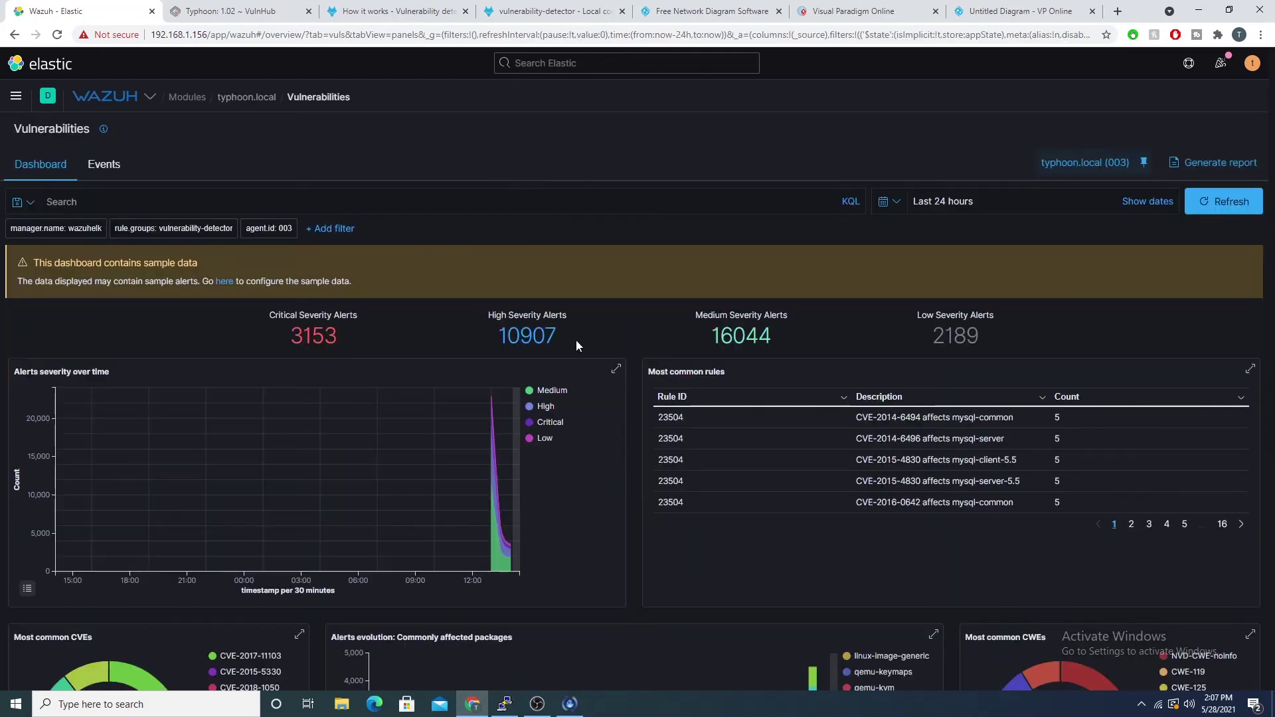
pyautogui.scroll(-2, 563, 213)
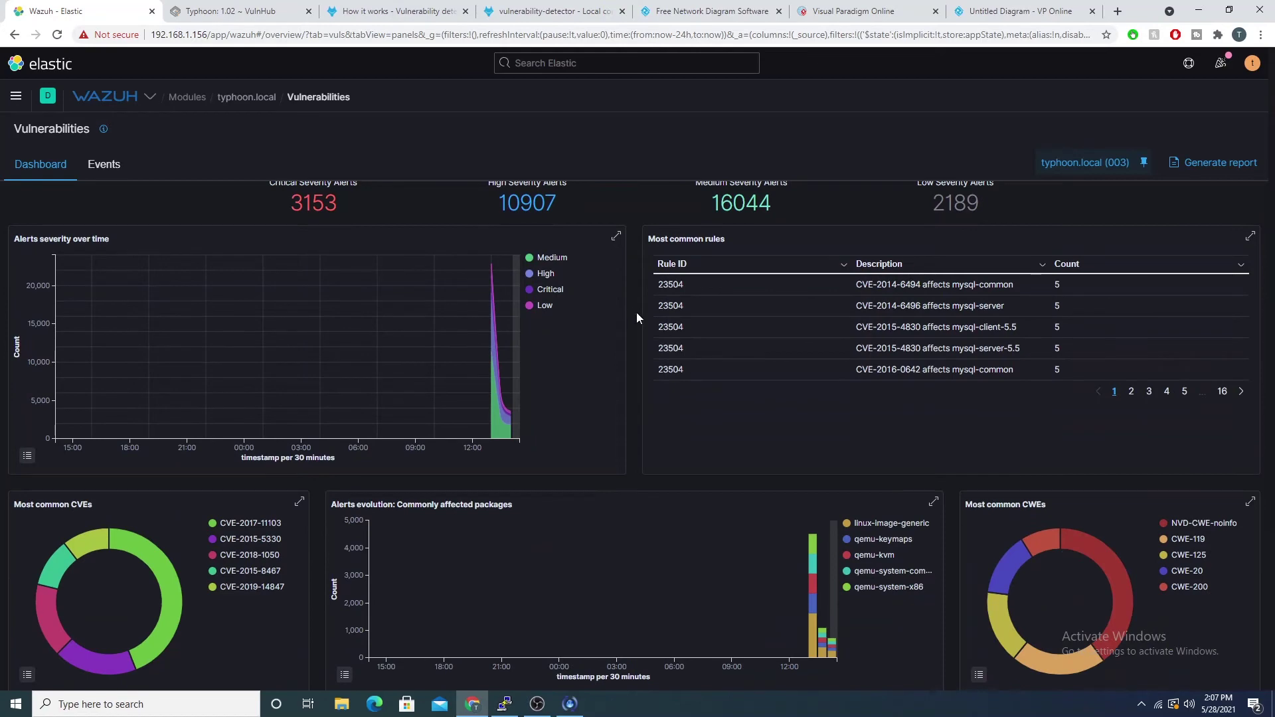
pyautogui.scroll(2, 637, 316)
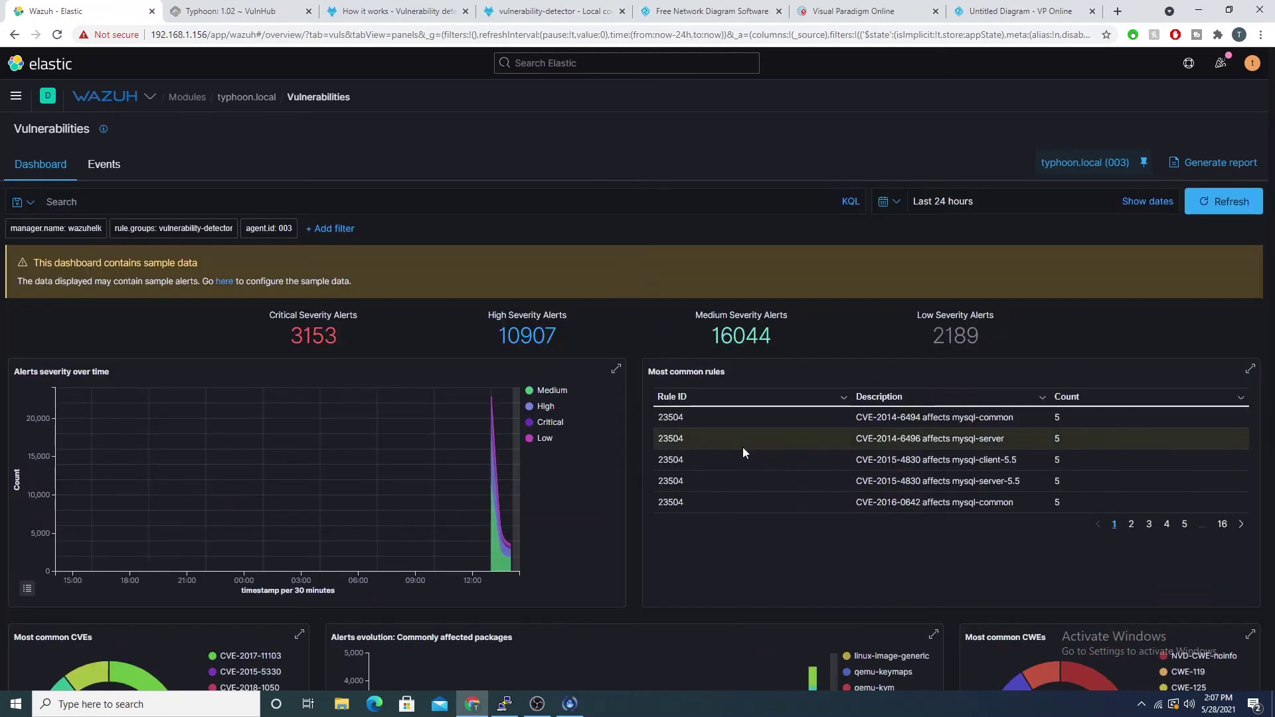
pyautogui.scroll(-3, 714, 425)
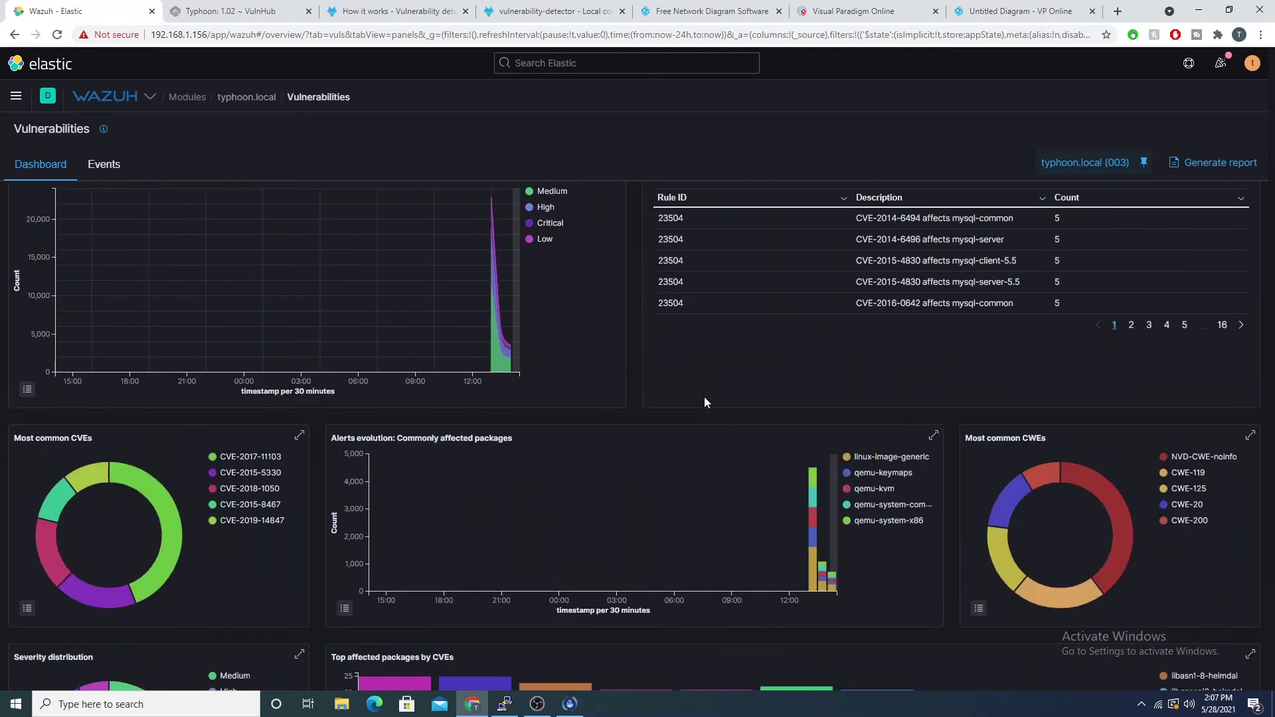
pyautogui.scroll(-3, 361, 296)
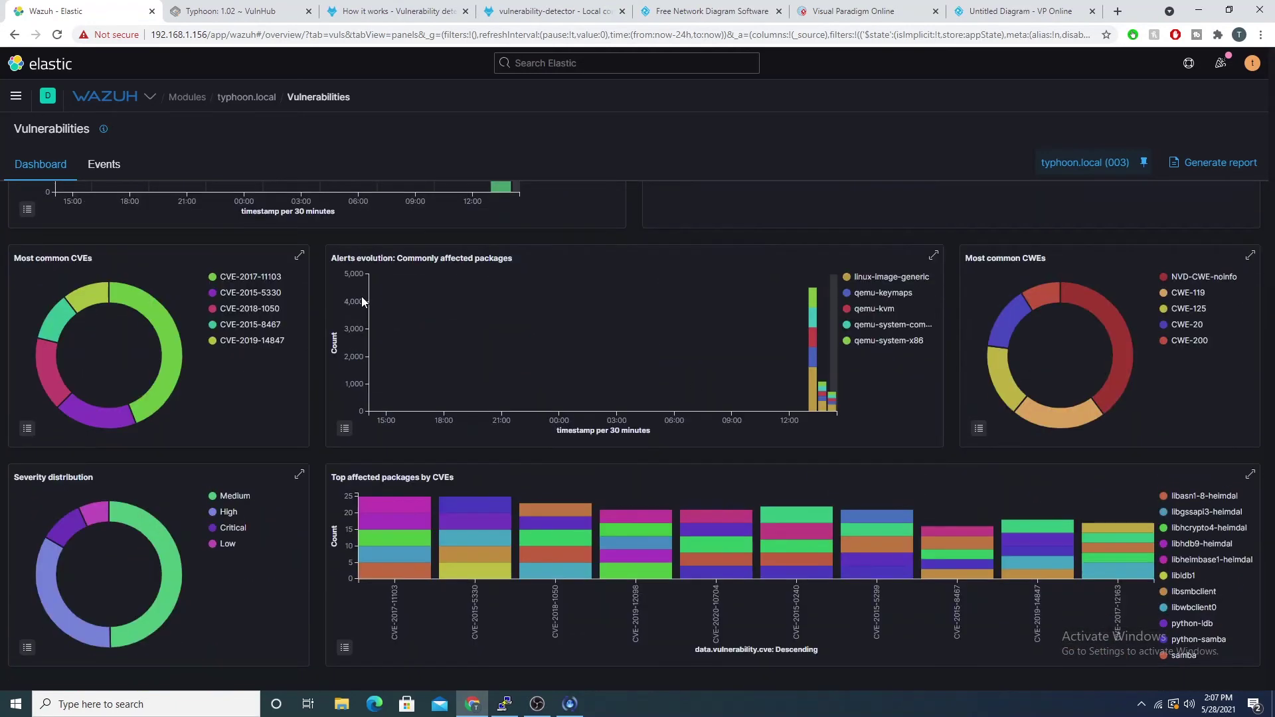
pyautogui.scroll(1, 361, 296)
pyautogui.scroll(-1, 361, 312)
pyautogui.scroll(4, 372, 309)
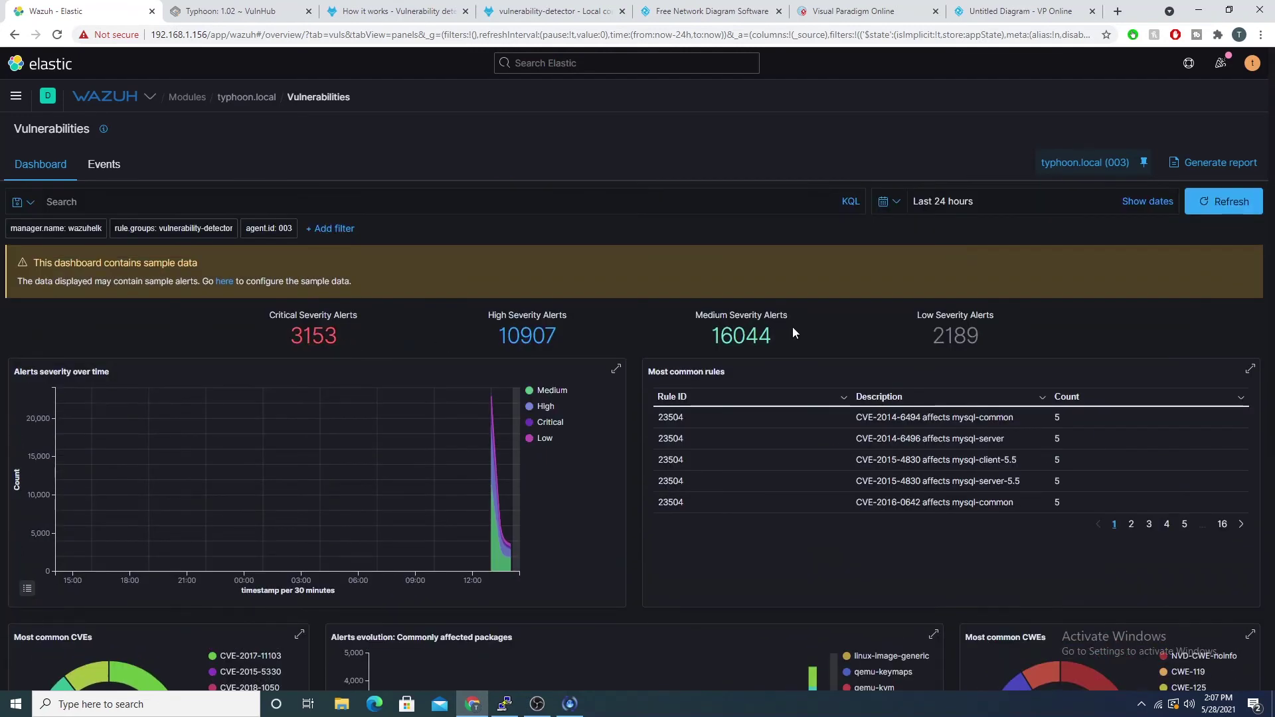
# Filter the agent's vulnerability dashboard to Critical severity alerts
pyautogui.click(325, 342)
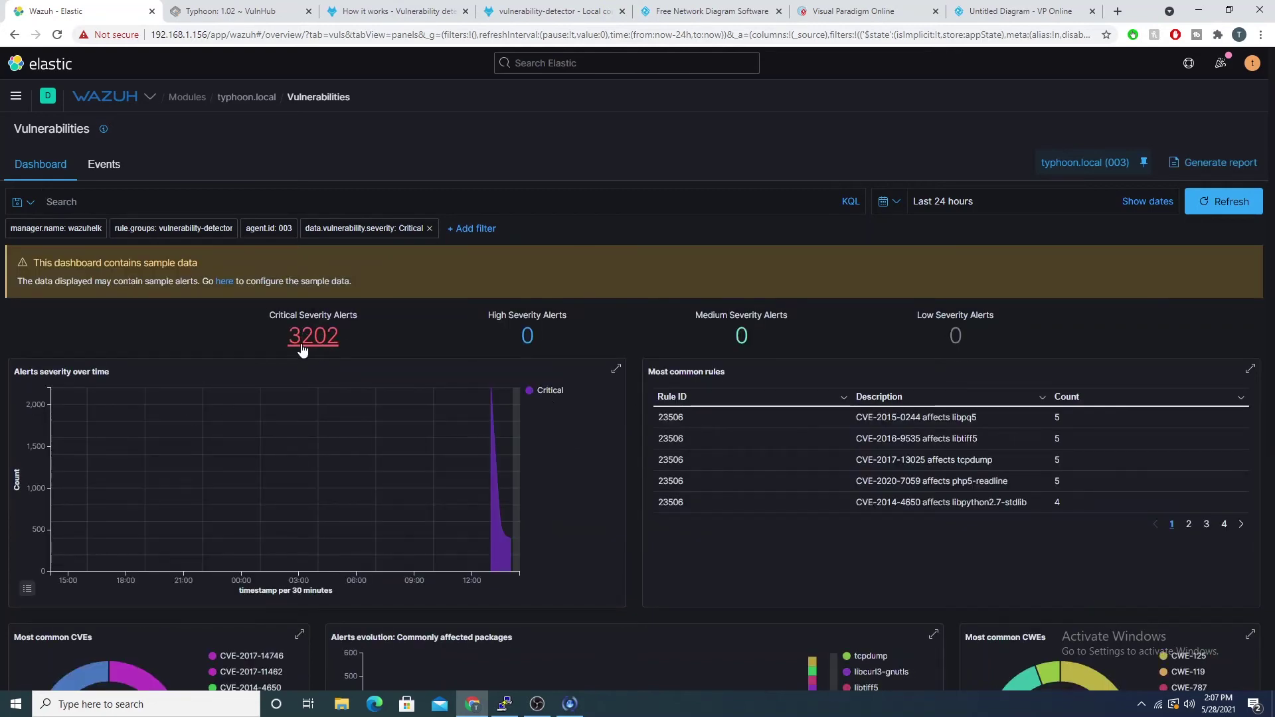
# Filter the critical alerts to the python-samba package from the top affected packages chart and review its CVEs
pyautogui.scroll(-3, 374, 305)
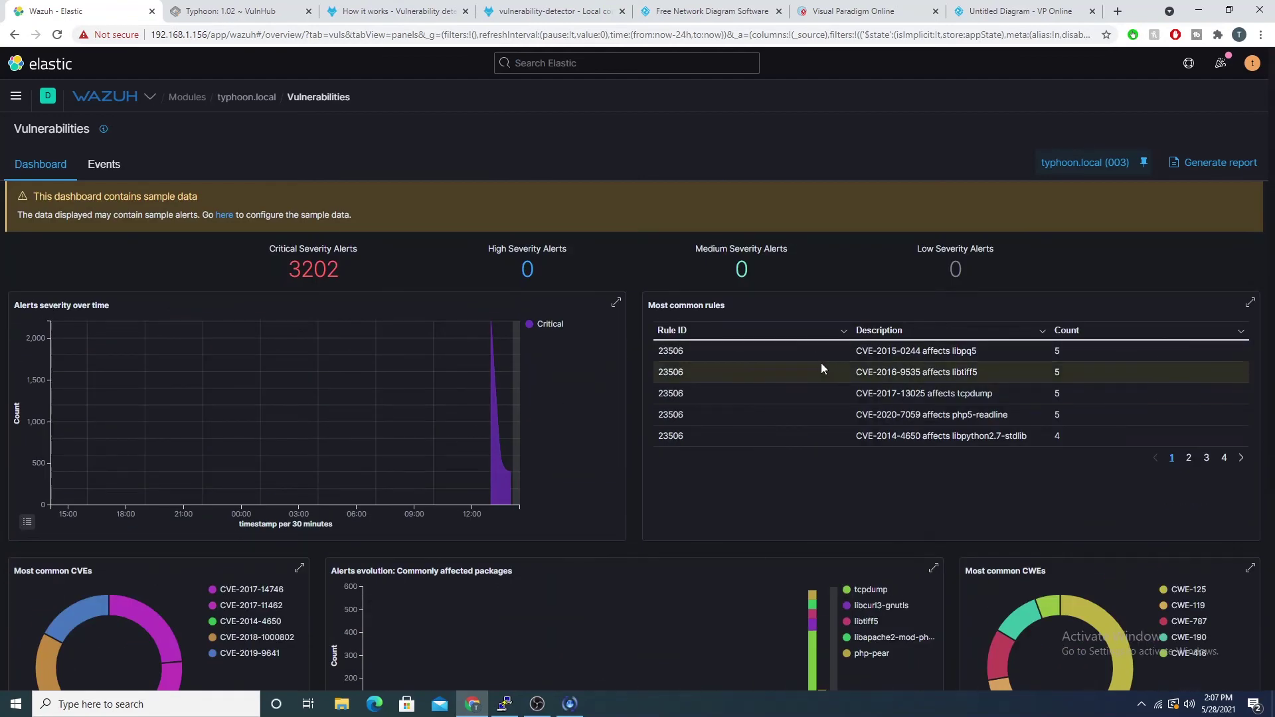
pyautogui.scroll(-5, 821, 362)
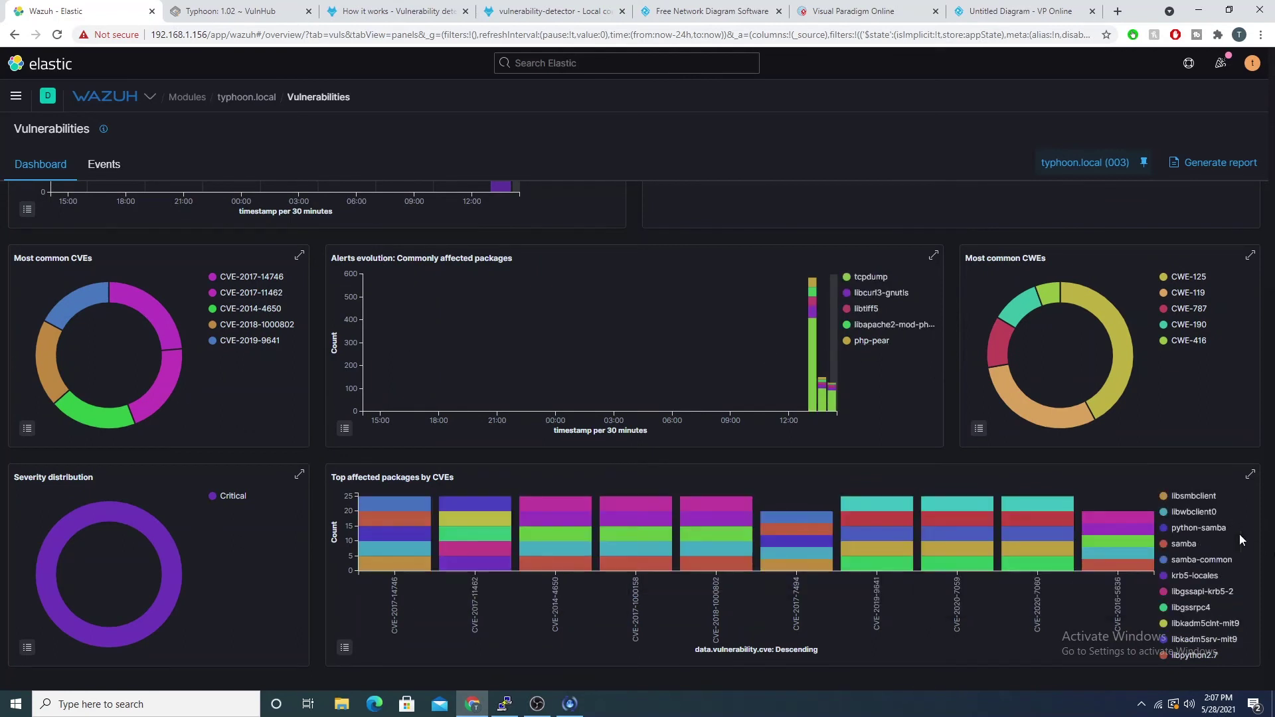
pyautogui.click(1207, 531)
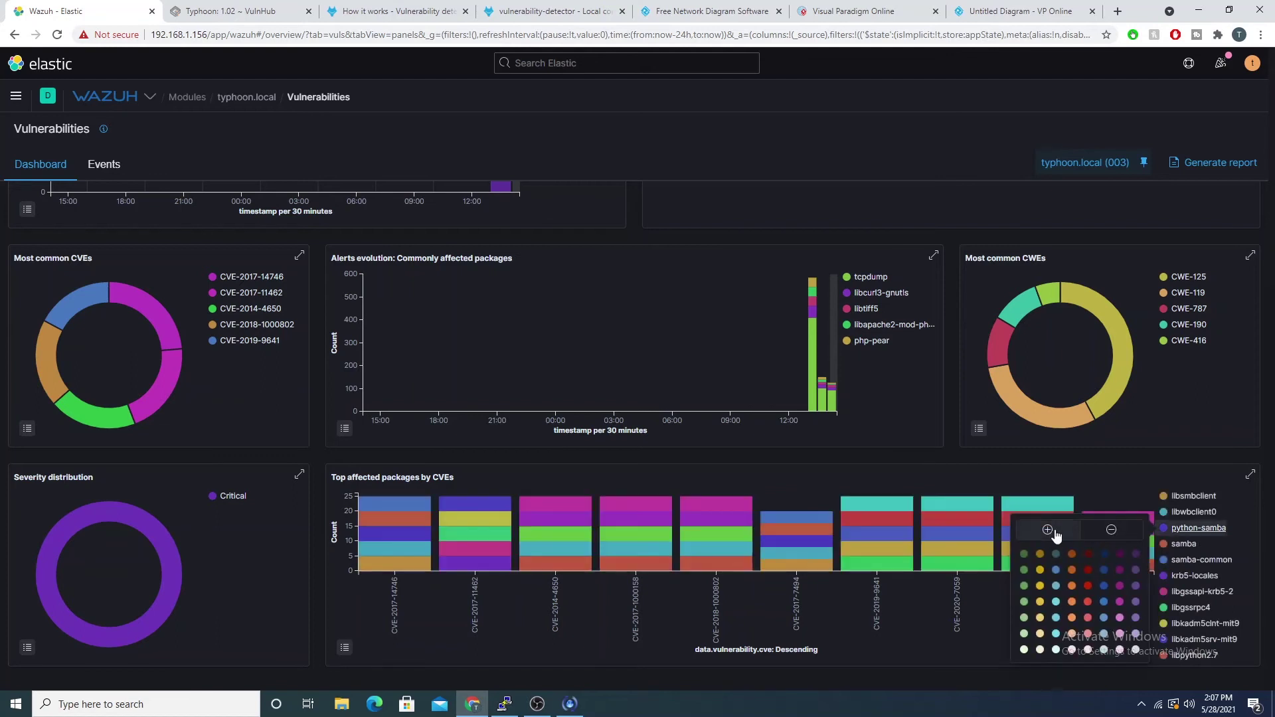
pyautogui.scroll(1, 1049, 529)
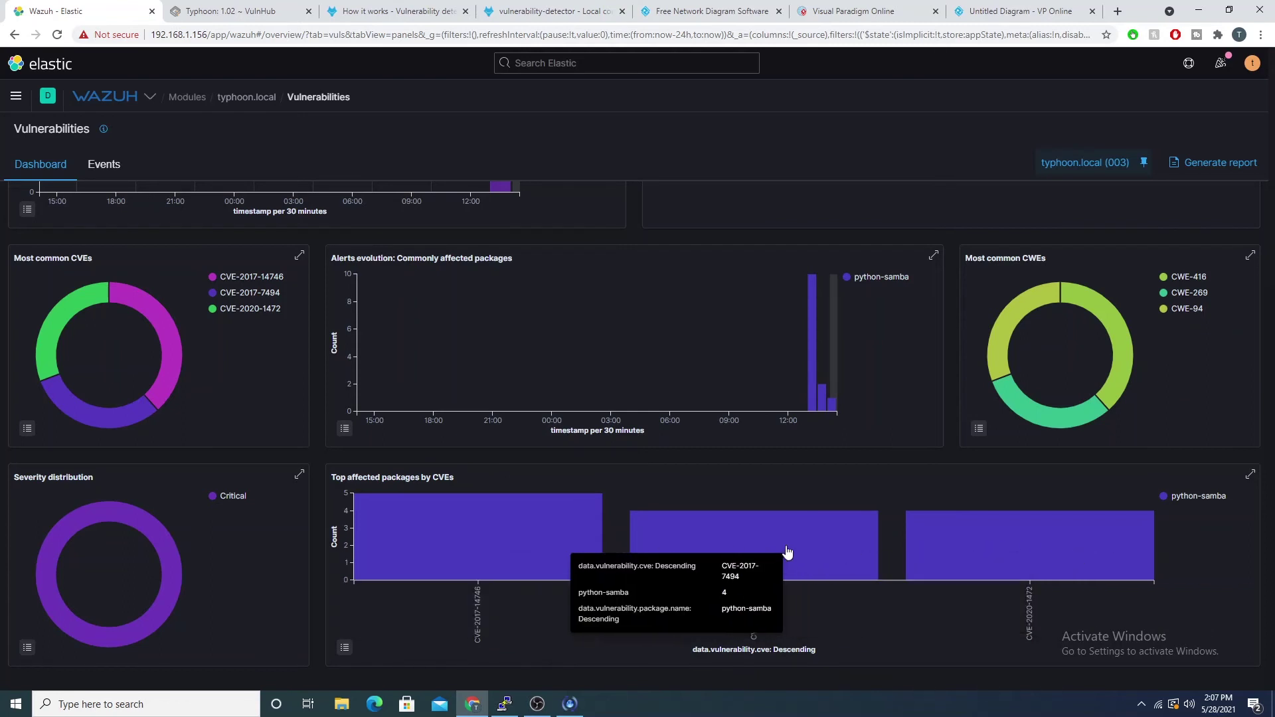
pyautogui.scroll(1, 533, 551)
pyautogui.scroll(5, 533, 551)
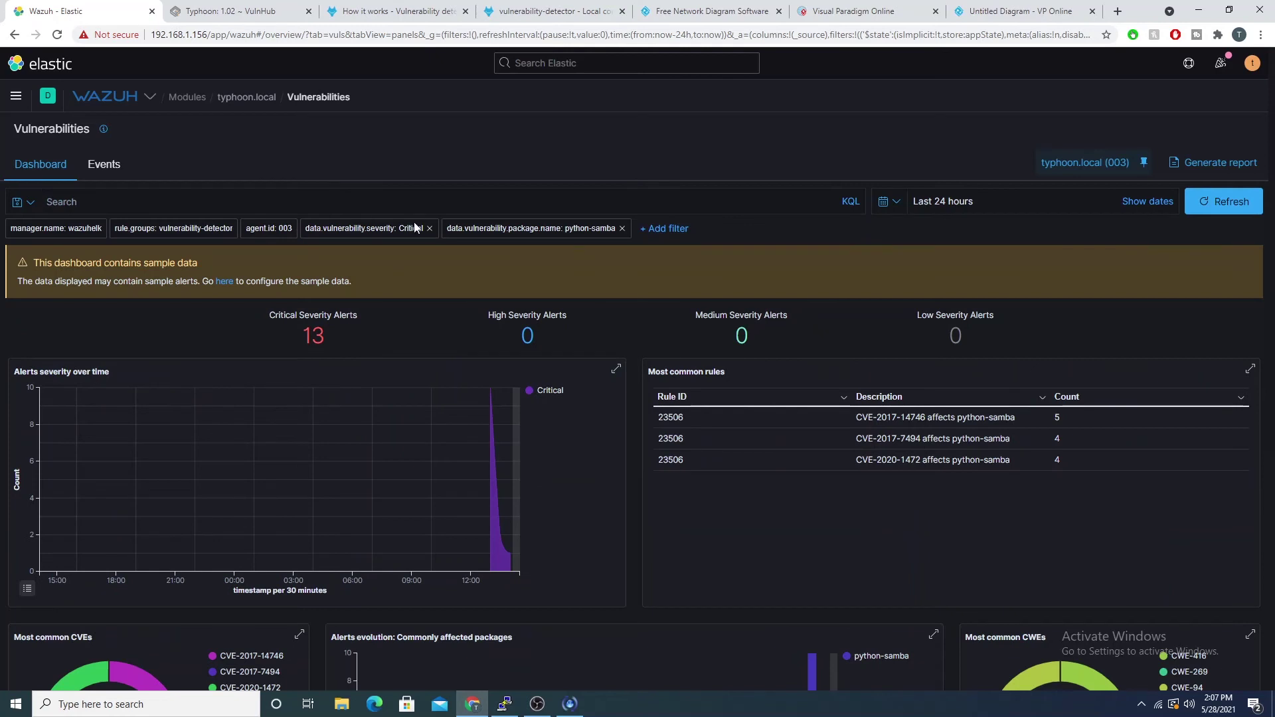
# Open the filtered alert events, expand the newest python-samba alert, and examine its CVSS3 base score and attack vector
pyautogui.click(104, 166)
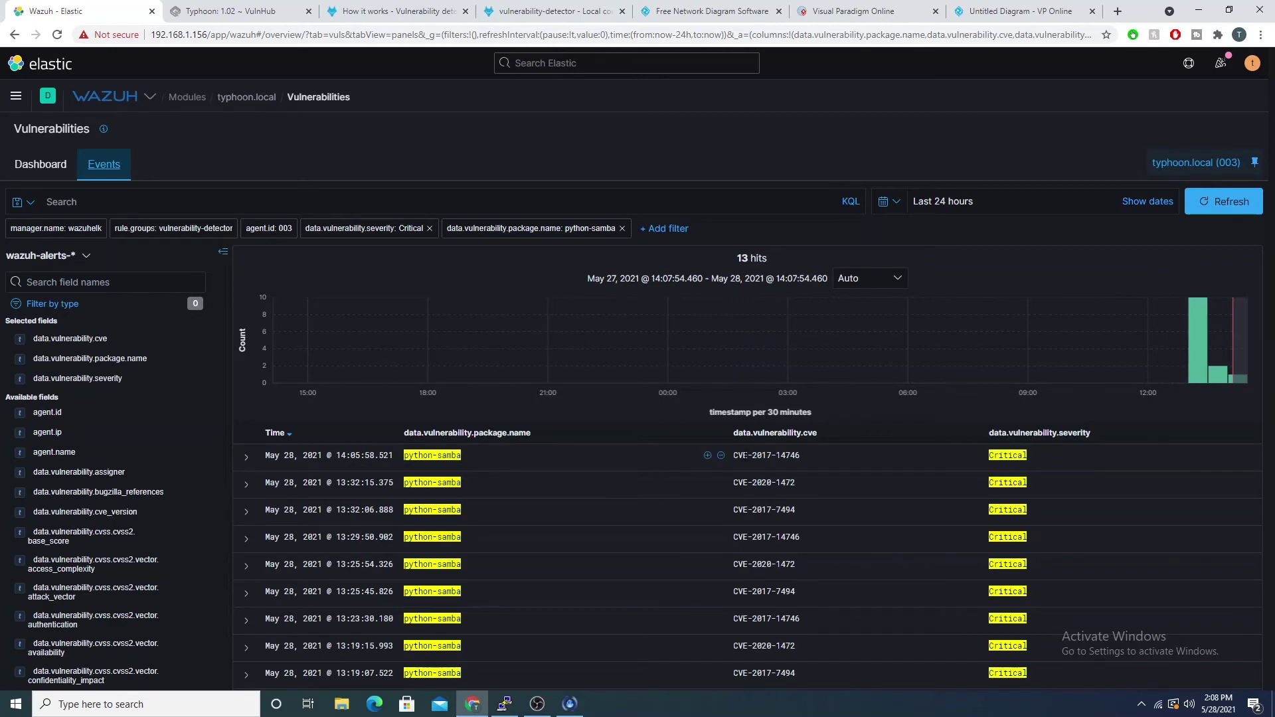
pyautogui.click(245, 457)
pyautogui.scroll(-3, 619, 449)
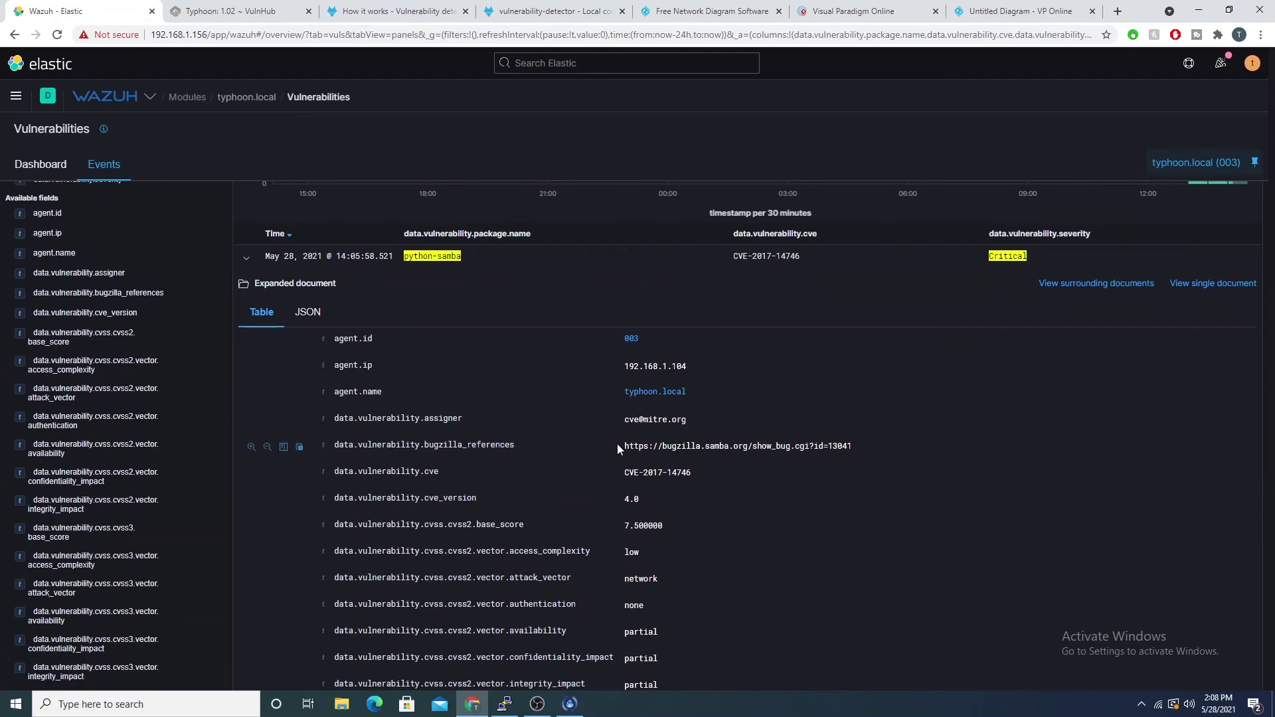
pyautogui.scroll(-3, 586, 436)
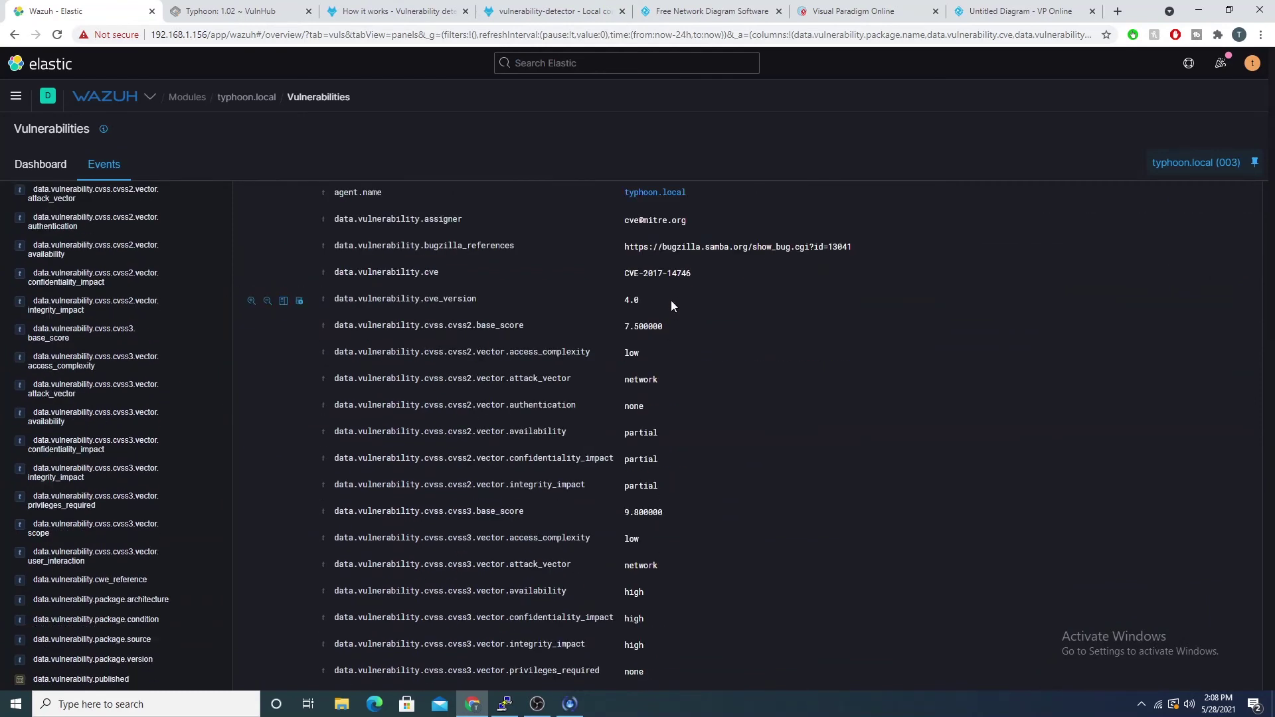
pyautogui.scroll(-1, 711, 408)
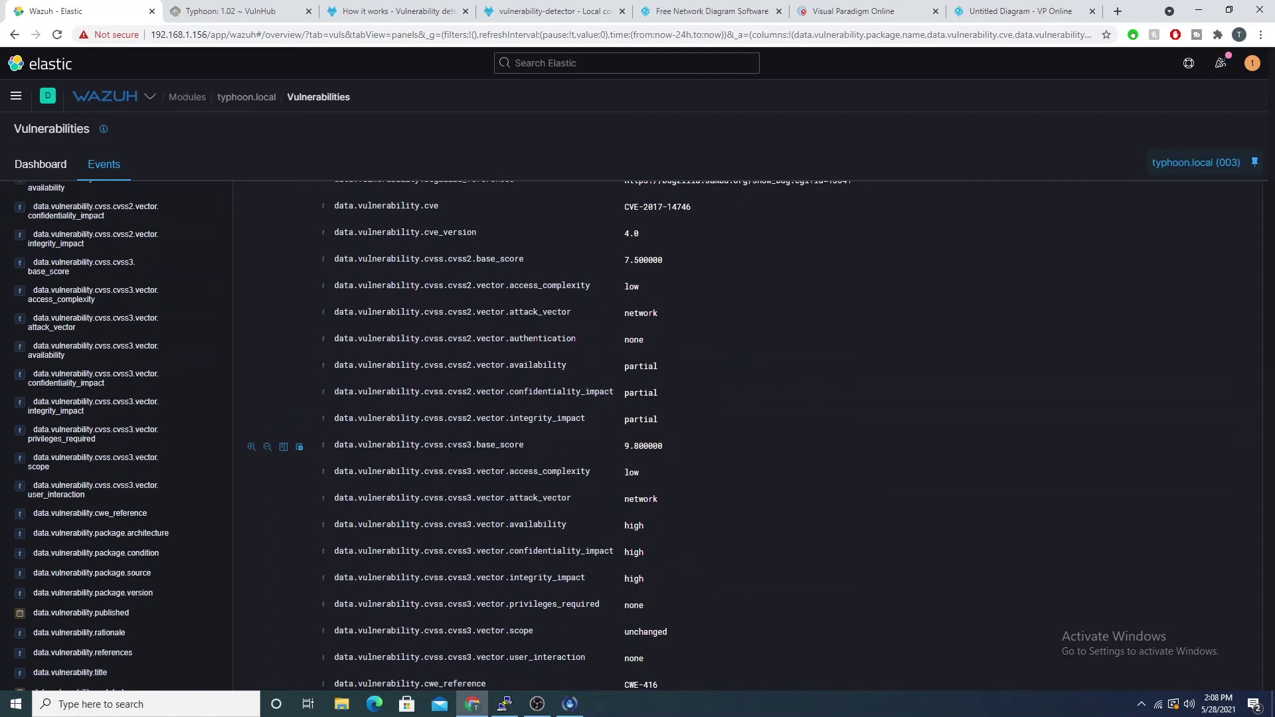
pyautogui.moveTo(451, 445); pyautogui.dragTo(555, 450)
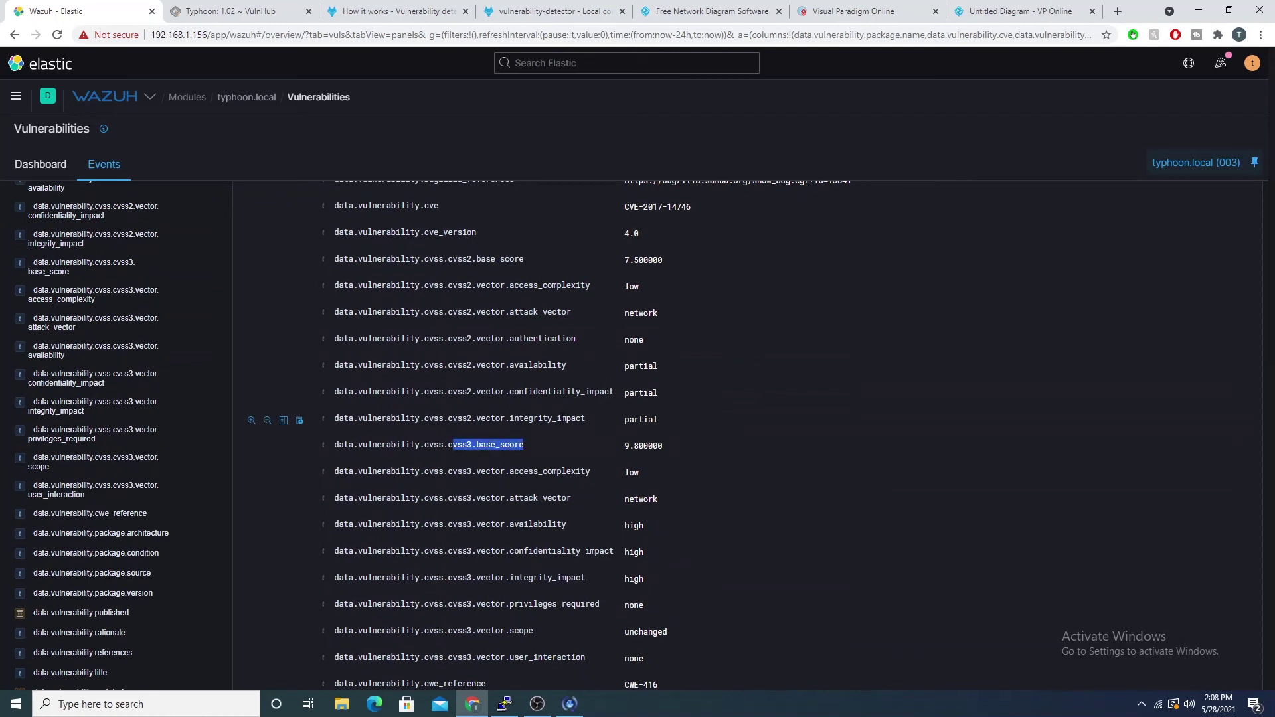
pyautogui.scroll(-2, 464, 419)
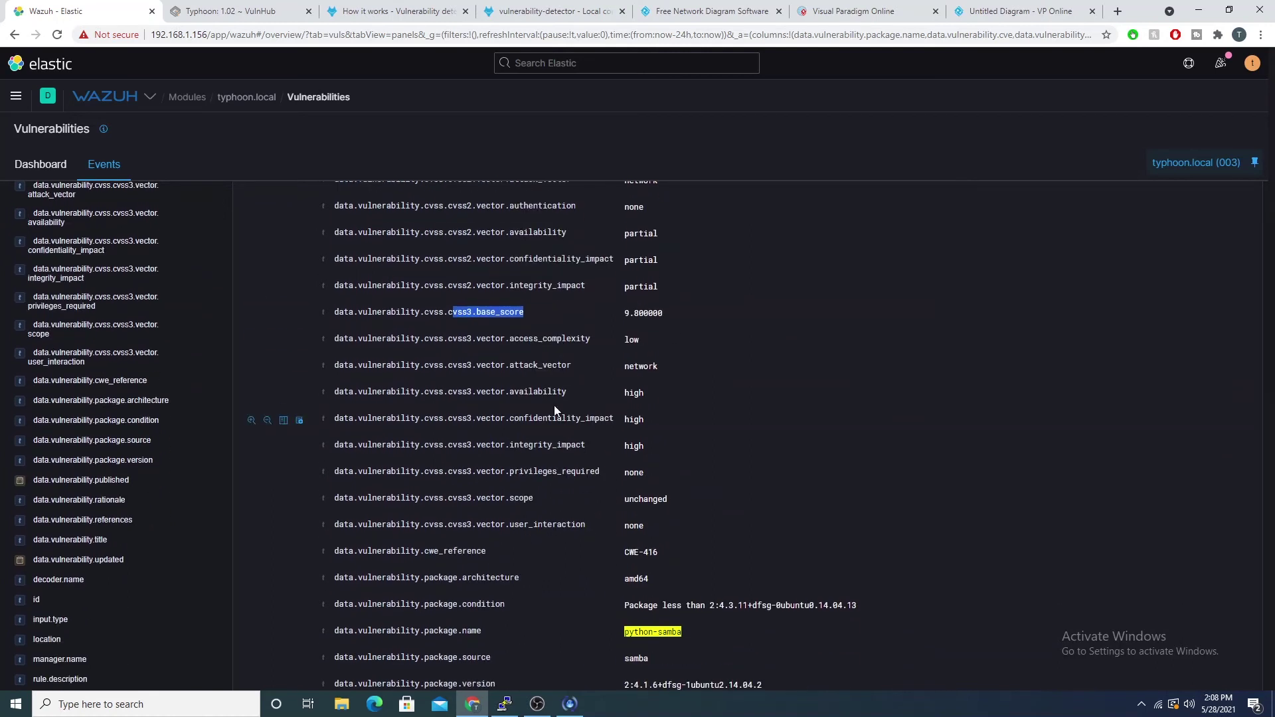
pyautogui.moveTo(484, 365); pyautogui.dragTo(719, 367)
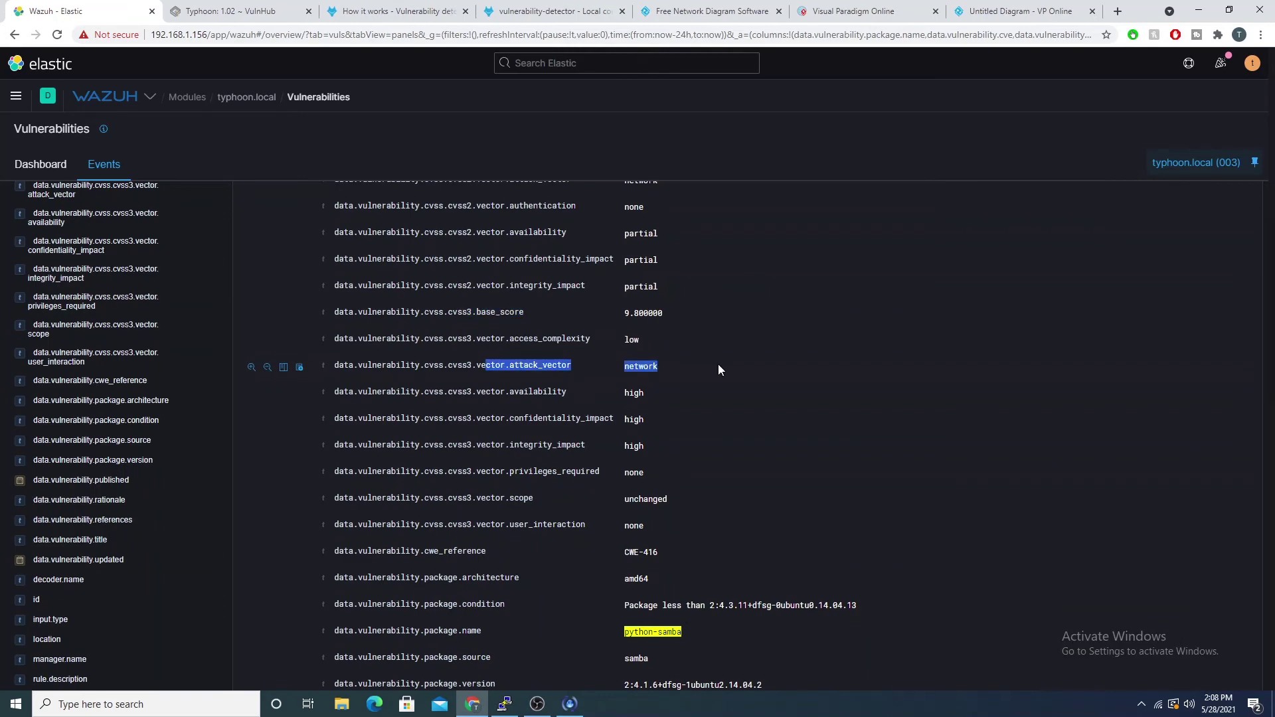
# Examine the python-samba alert's package name, source and vulnerability rationale, including the affected Samba version
pyautogui.scroll(-4, 716, 364)
pyautogui.scroll(3, 687, 388)
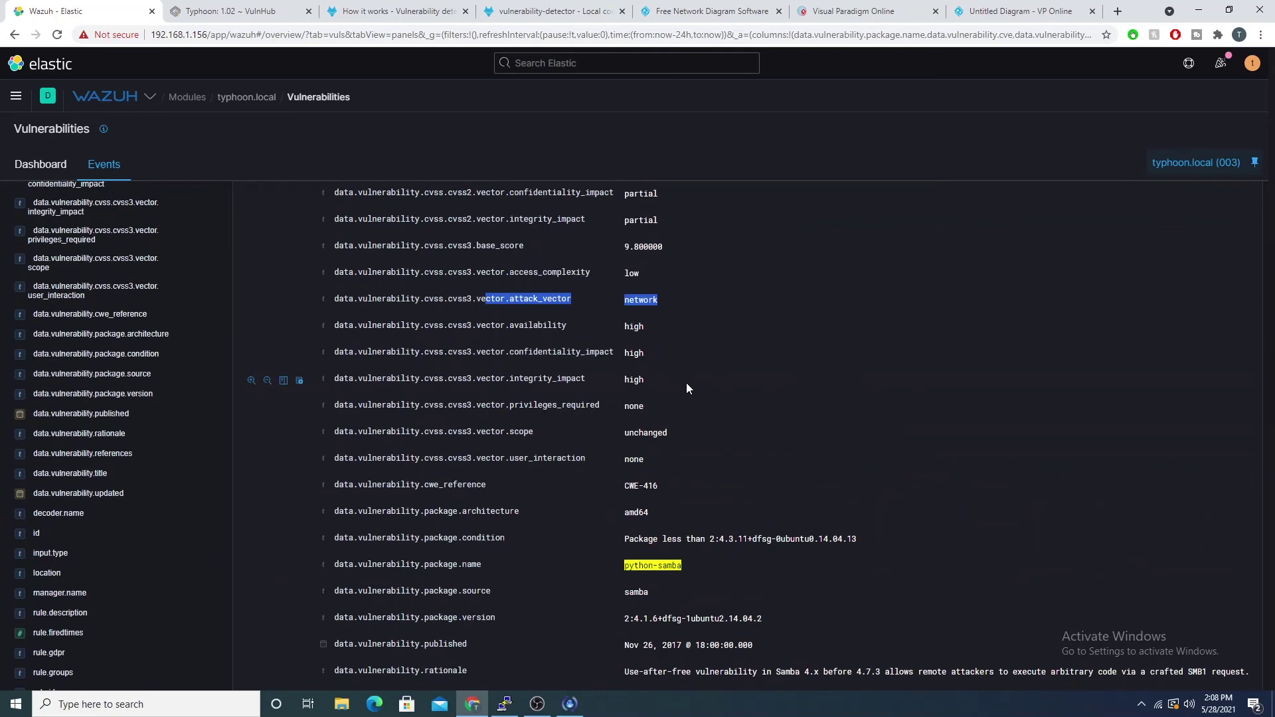
pyautogui.scroll(-1, 680, 373)
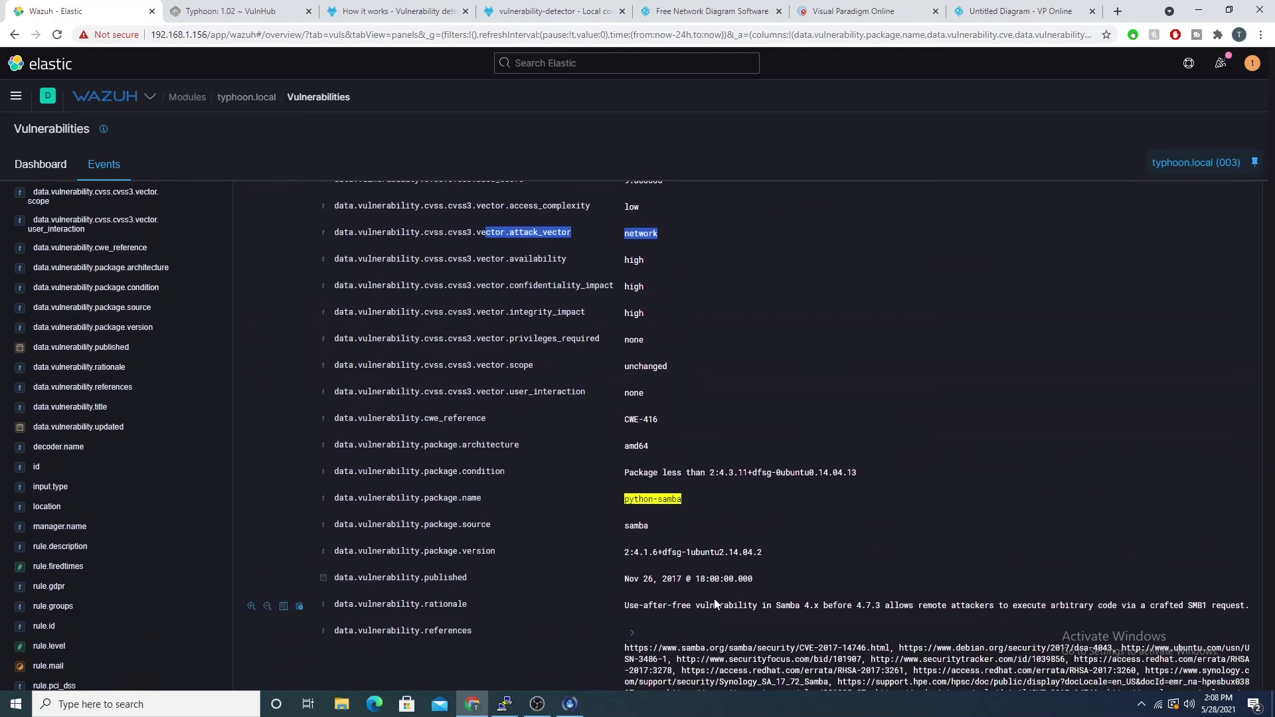
pyautogui.moveTo(620, 499); pyautogui.dragTo(705, 497)
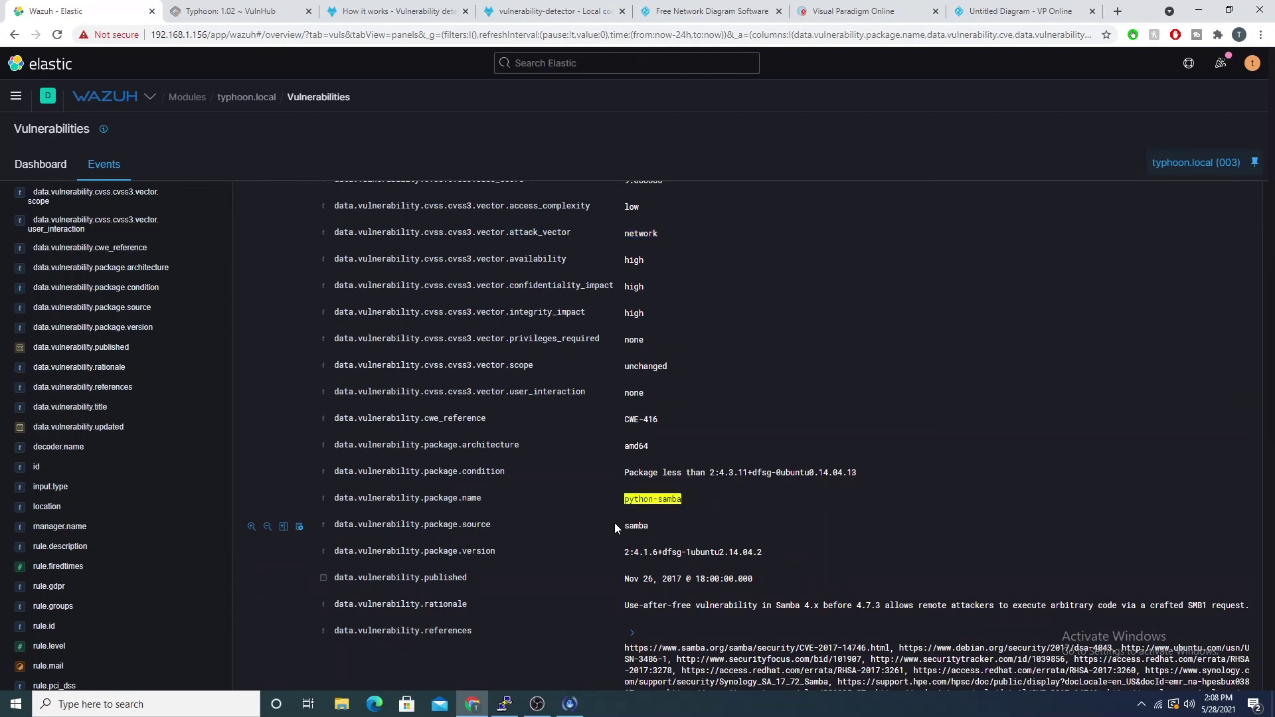
pyautogui.scroll(-2, 755, 526)
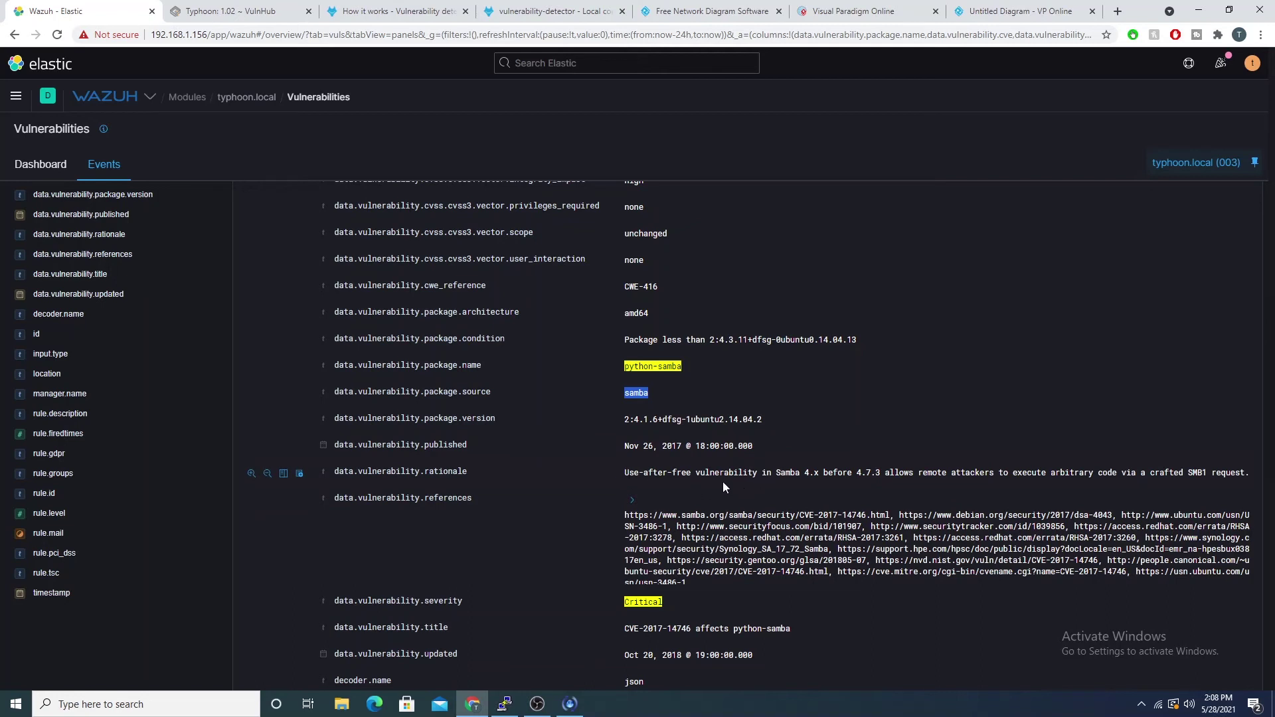
pyautogui.moveTo(833, 477); pyautogui.dragTo(885, 469)
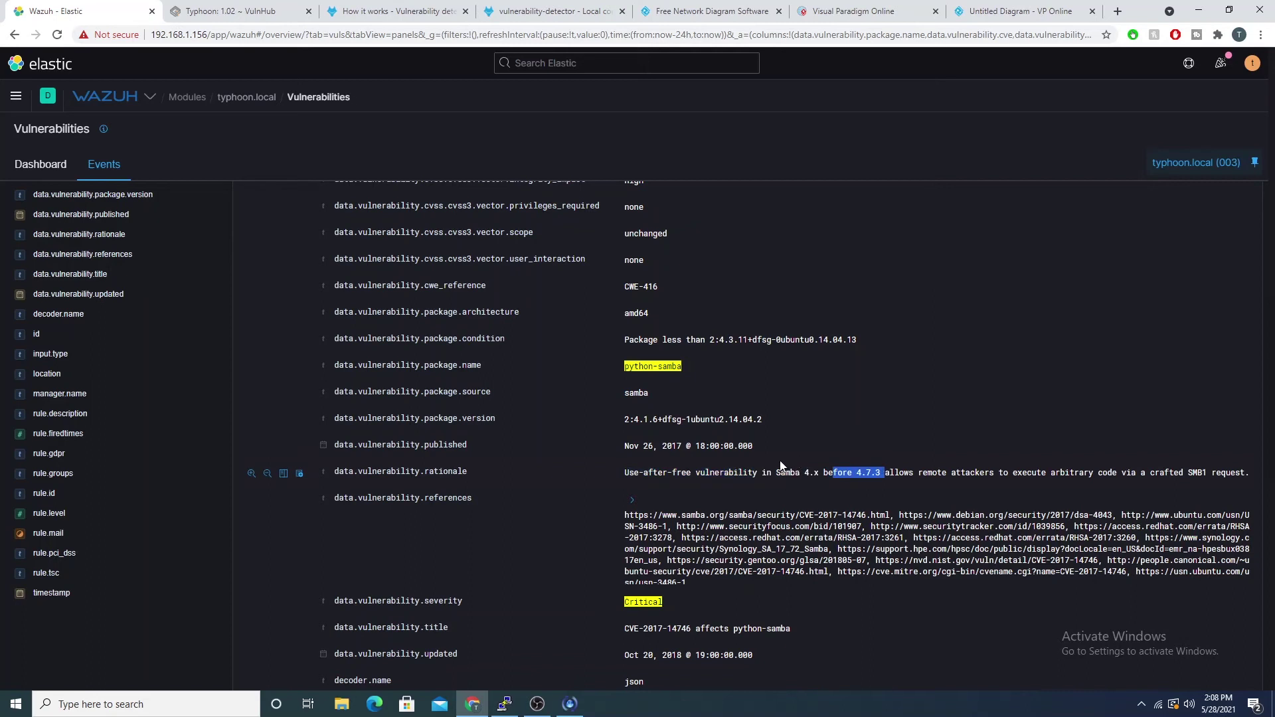
pyautogui.scroll(-3, 780, 465)
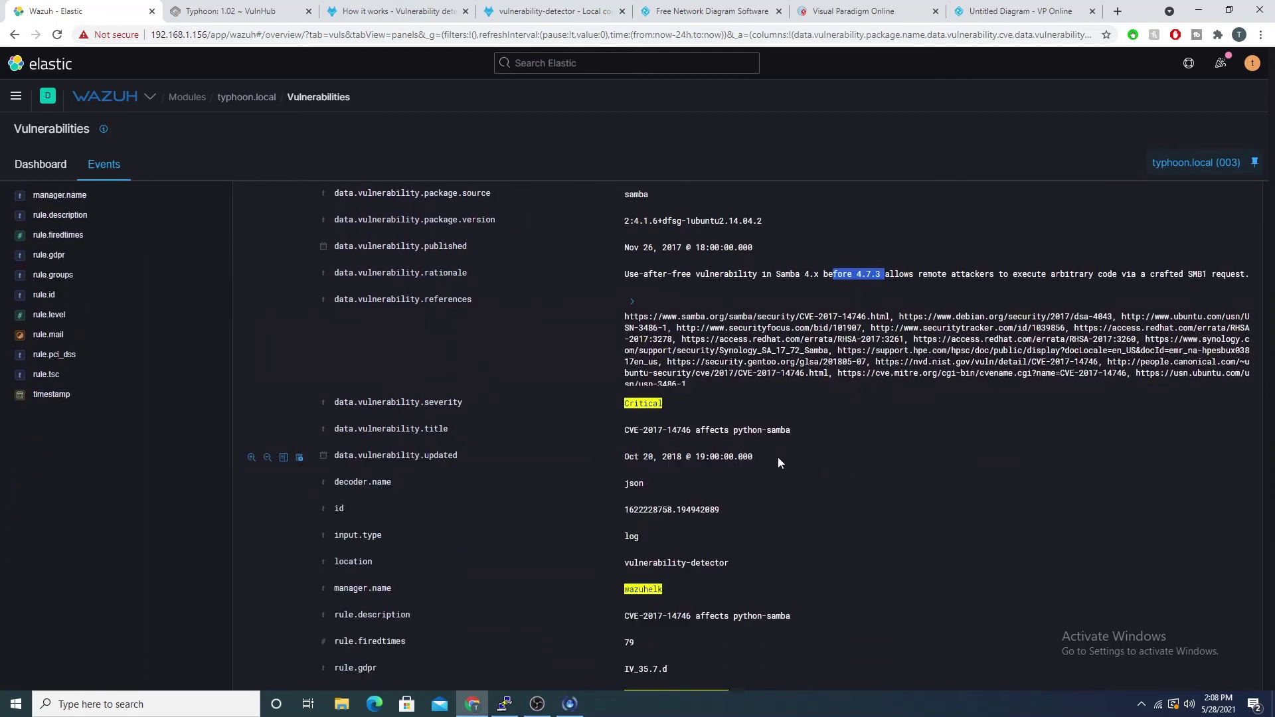
# Recheck the alert's CVSS3 attack vector against the rationale's request type and affected Samba versions
pyautogui.scroll(3, 778, 456)
pyautogui.scroll(2, 742, 465)
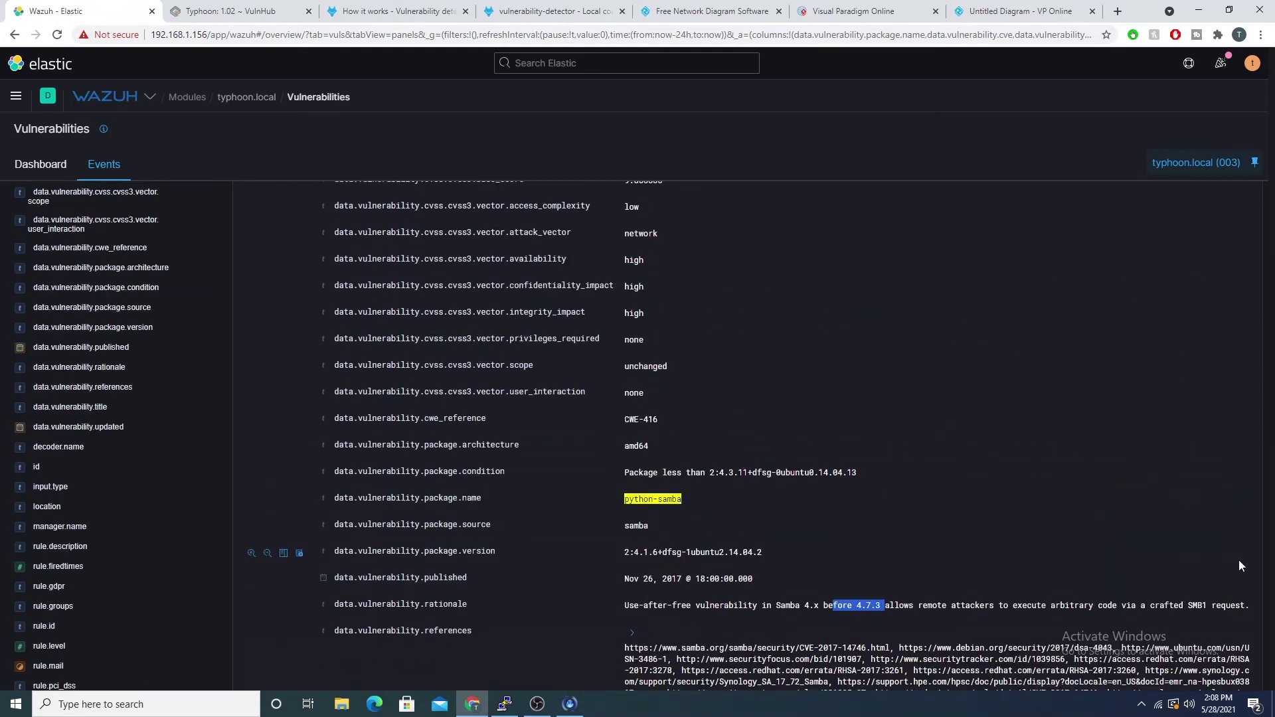
pyautogui.scroll(1, 564, 481)
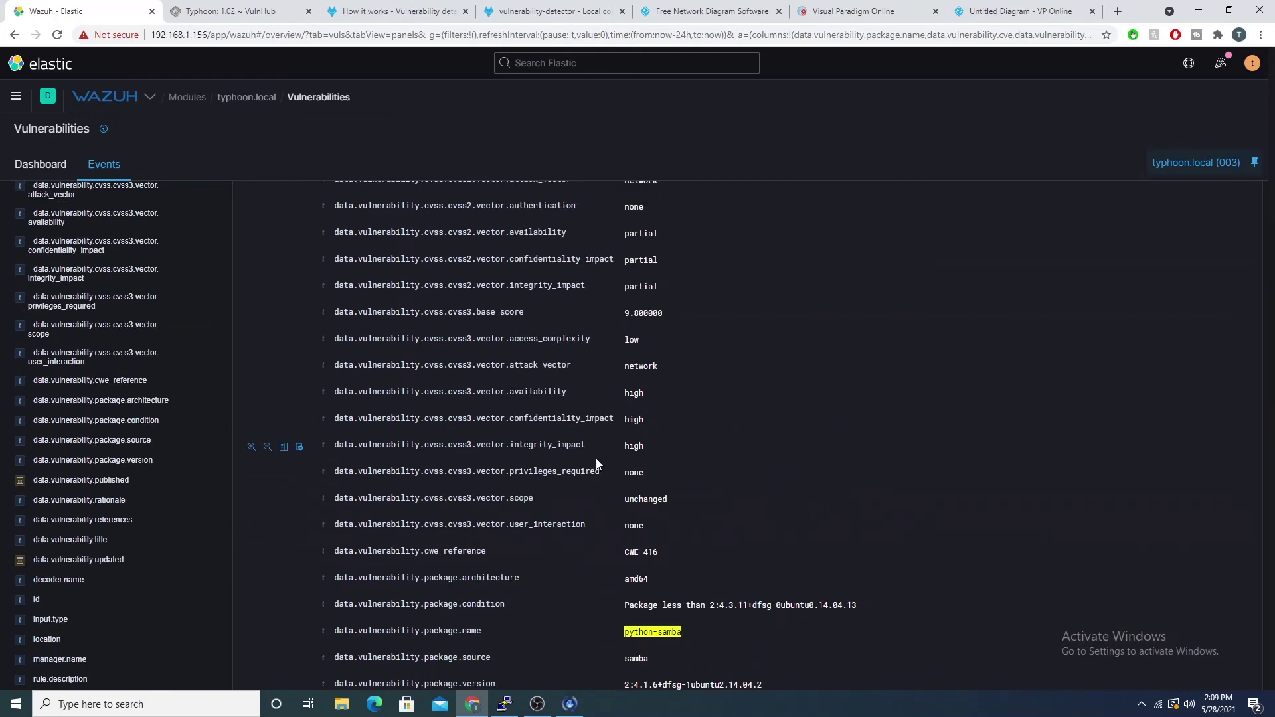
pyautogui.moveTo(515, 365); pyautogui.dragTo(659, 368)
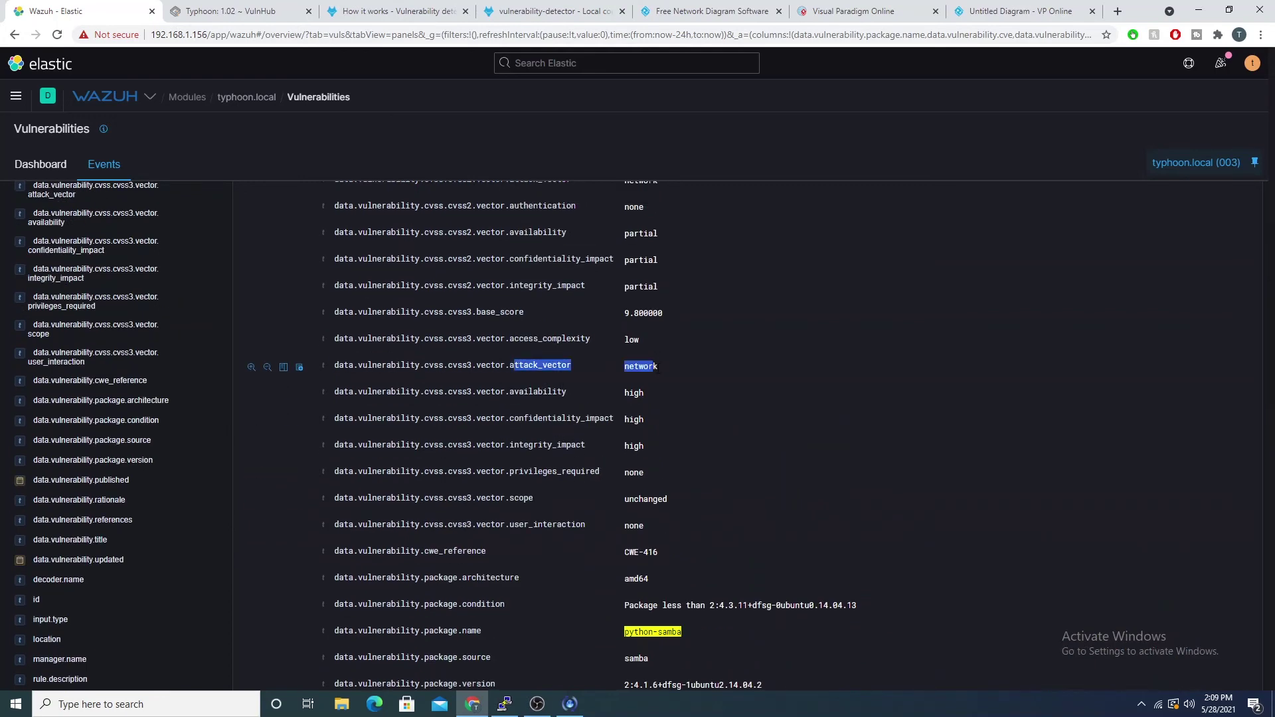
pyautogui.scroll(-3, 799, 401)
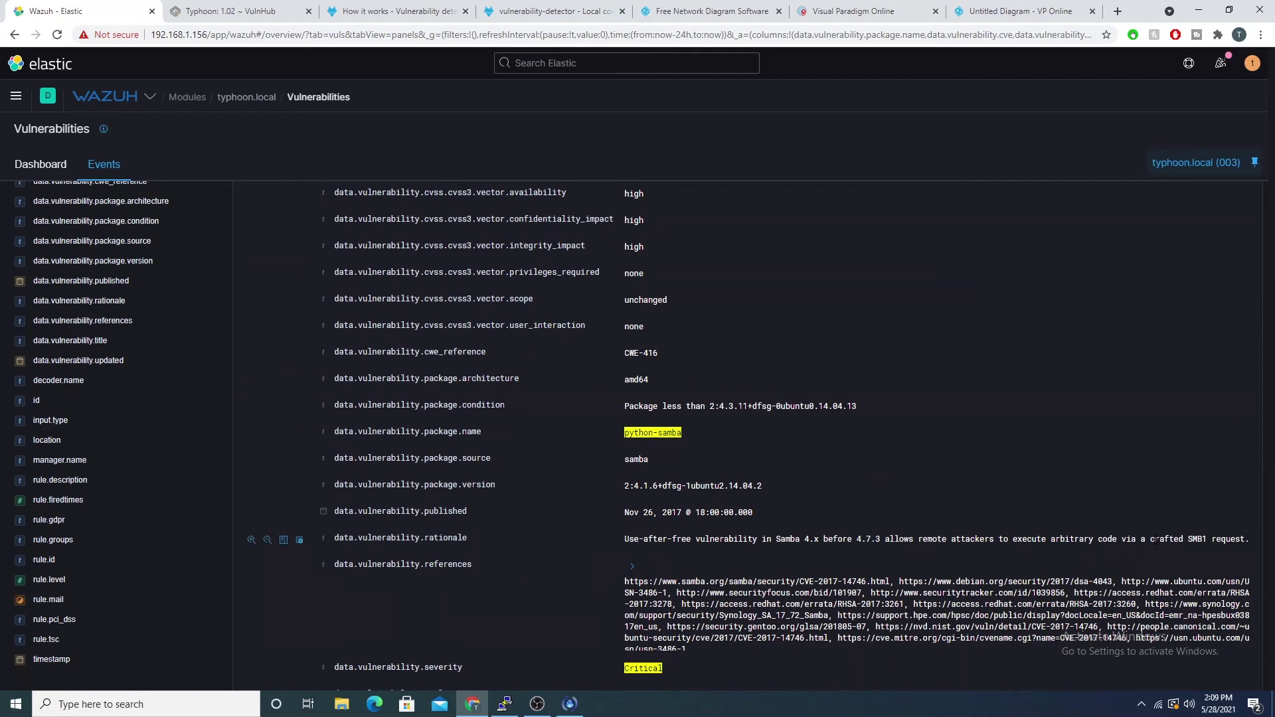
pyautogui.moveTo(1154, 539); pyautogui.dragTo(1234, 540)
pyautogui.moveTo(775, 538); pyautogui.dragTo(838, 538)
pyautogui.doubleClick(868, 538)
pyautogui.keyDown('shift'); pyautogui.click(879, 538); pyautogui.keyUp('shift')
# Compare the Samba version in the alert's package condition with the version named in the vulnerability rationale
pyautogui.scroll(7, 615, 516)
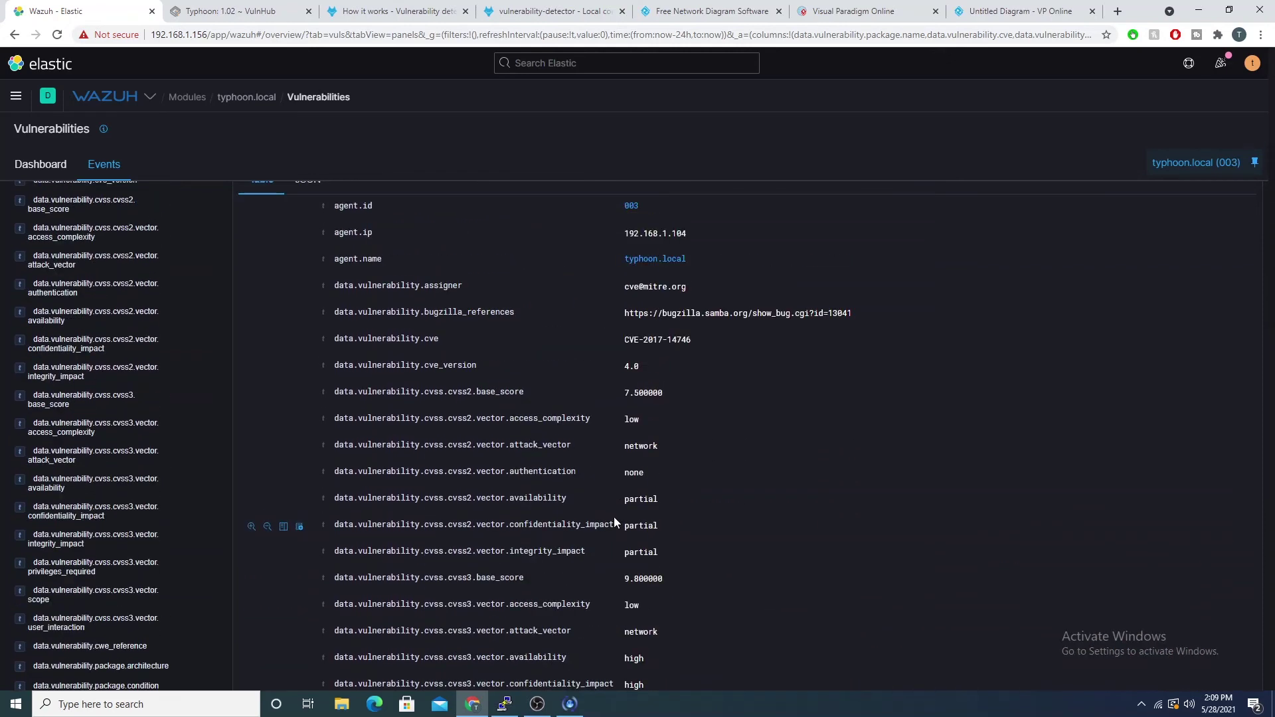
pyautogui.scroll(4, 614, 522)
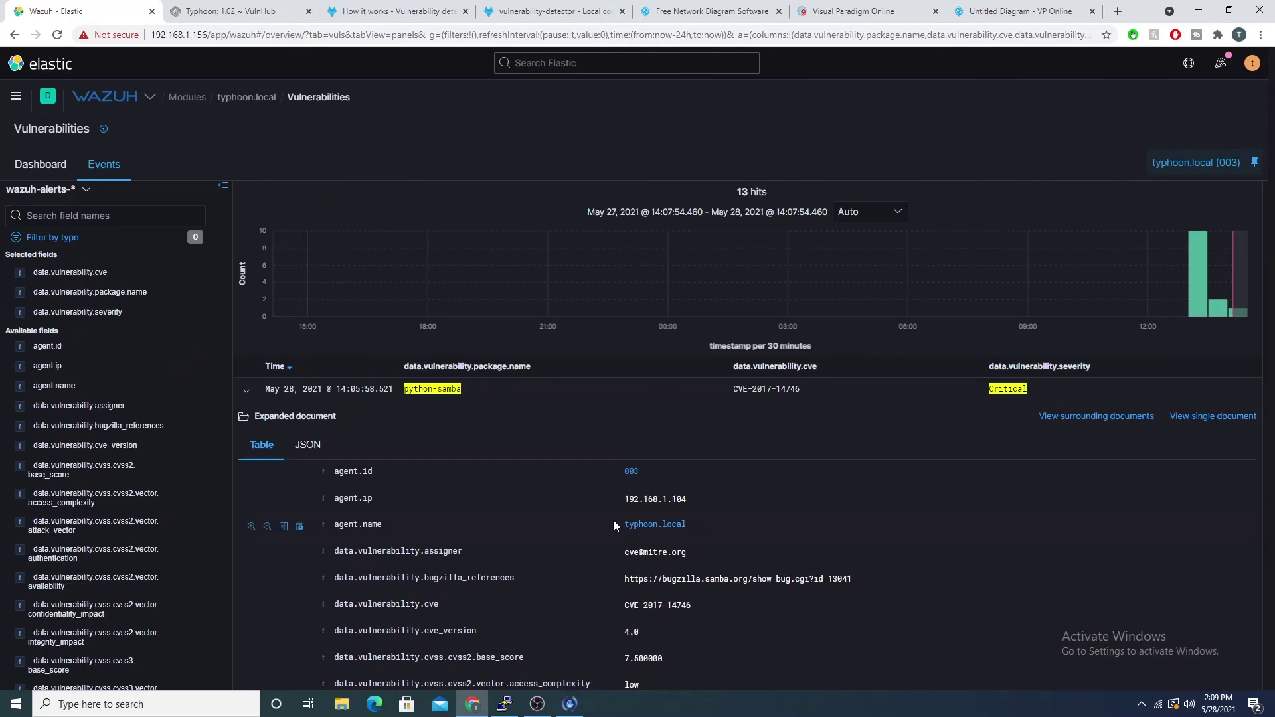
pyautogui.scroll(-12, 612, 524)
pyautogui.moveTo(720, 339); pyautogui.dragTo(749, 340)
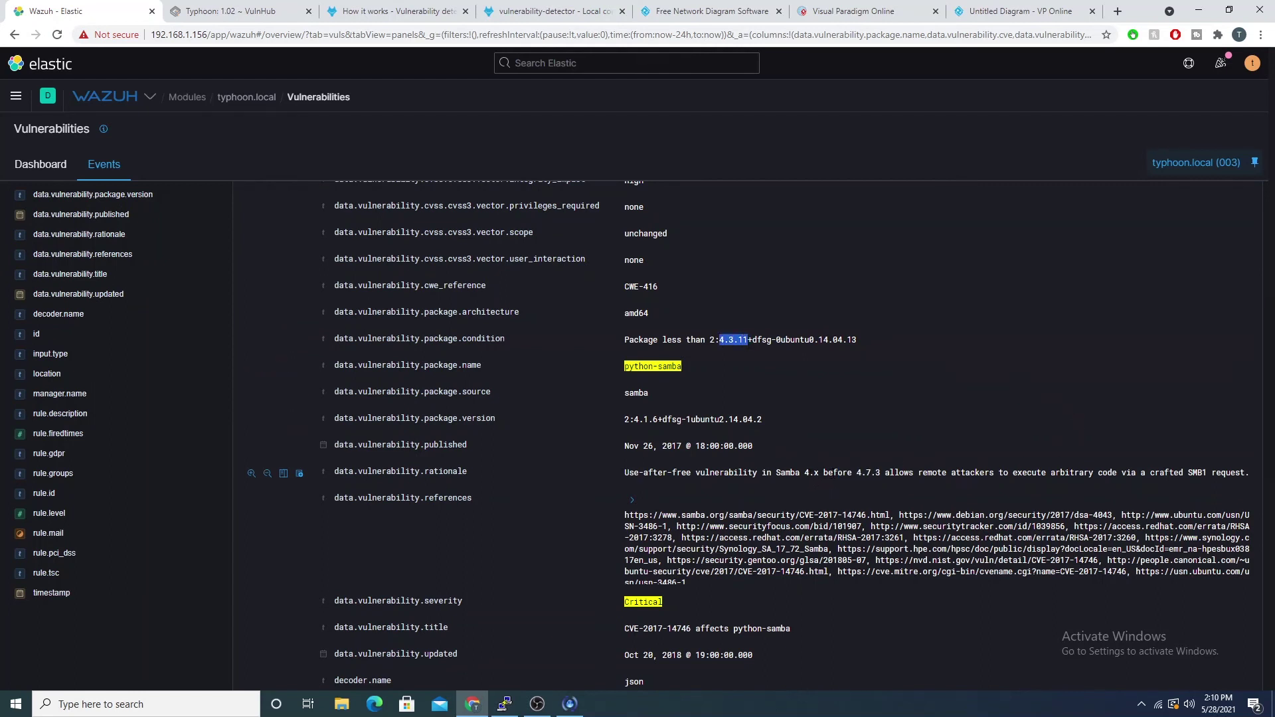
pyautogui.doubleClick(862, 475)
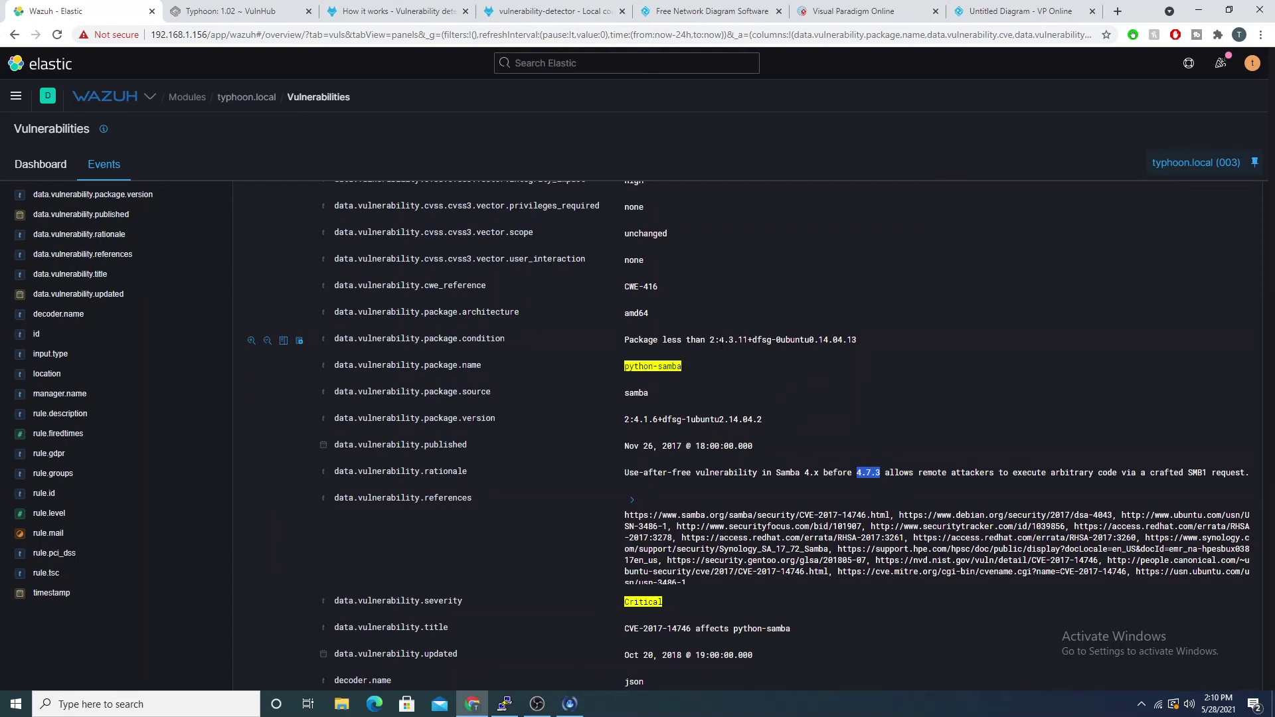
pyautogui.moveTo(722, 345)
pyautogui.mouseDown()
pyautogui.moveTo(856, 345)
pyautogui.moveTo(742, 345)
pyautogui.mouseUp()
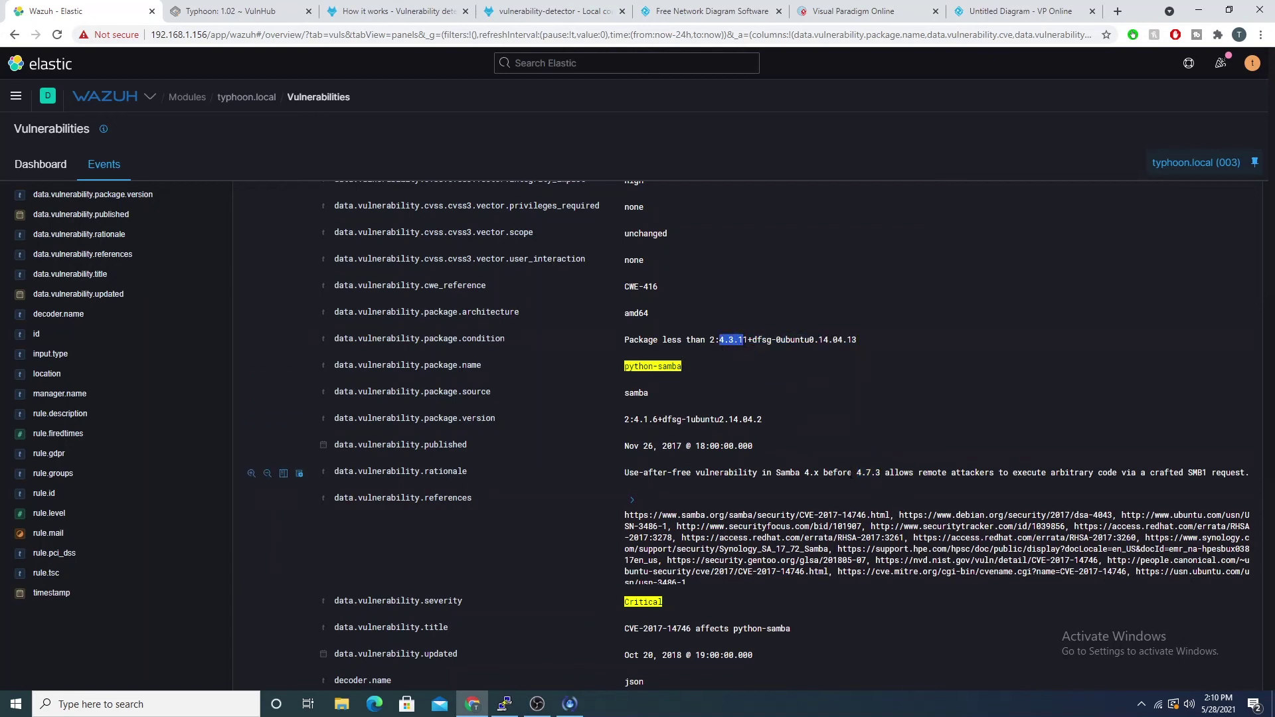
pyautogui.moveTo(857, 473); pyautogui.dragTo(885, 476)
pyautogui.scroll(-4, 816, 476)
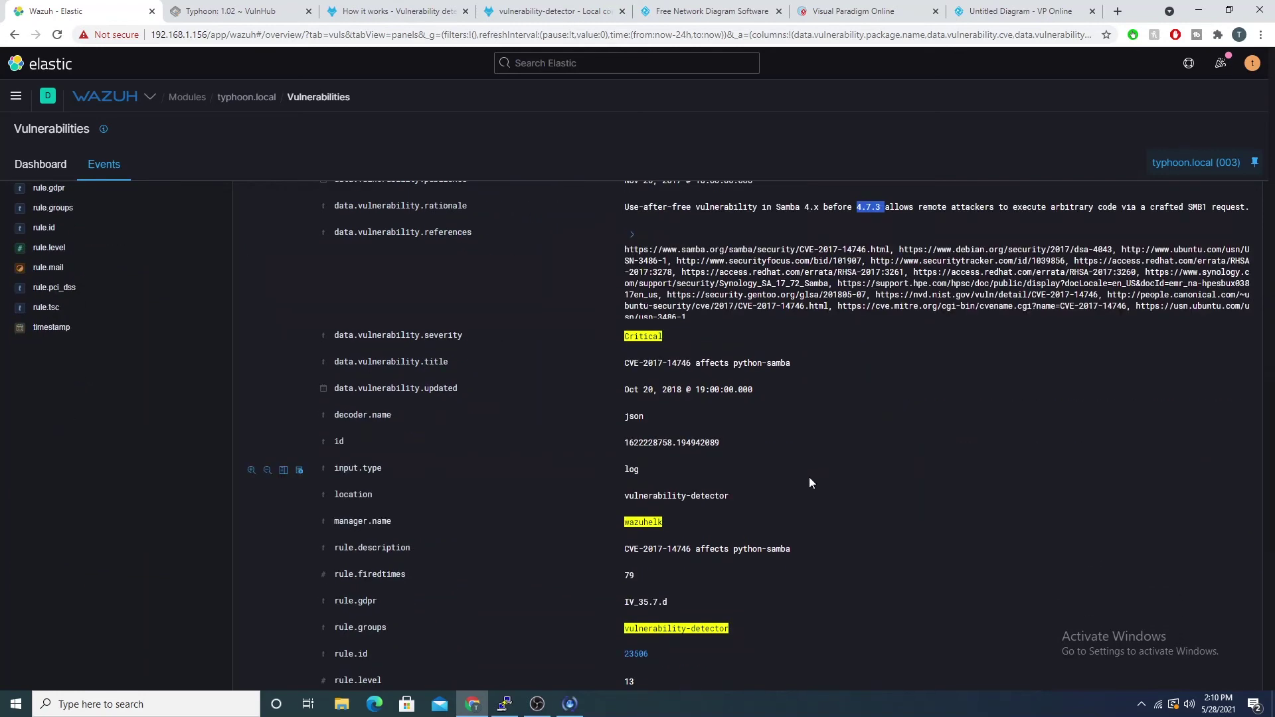
pyautogui.scroll(8, 809, 479)
pyautogui.scroll(-4, 805, 511)
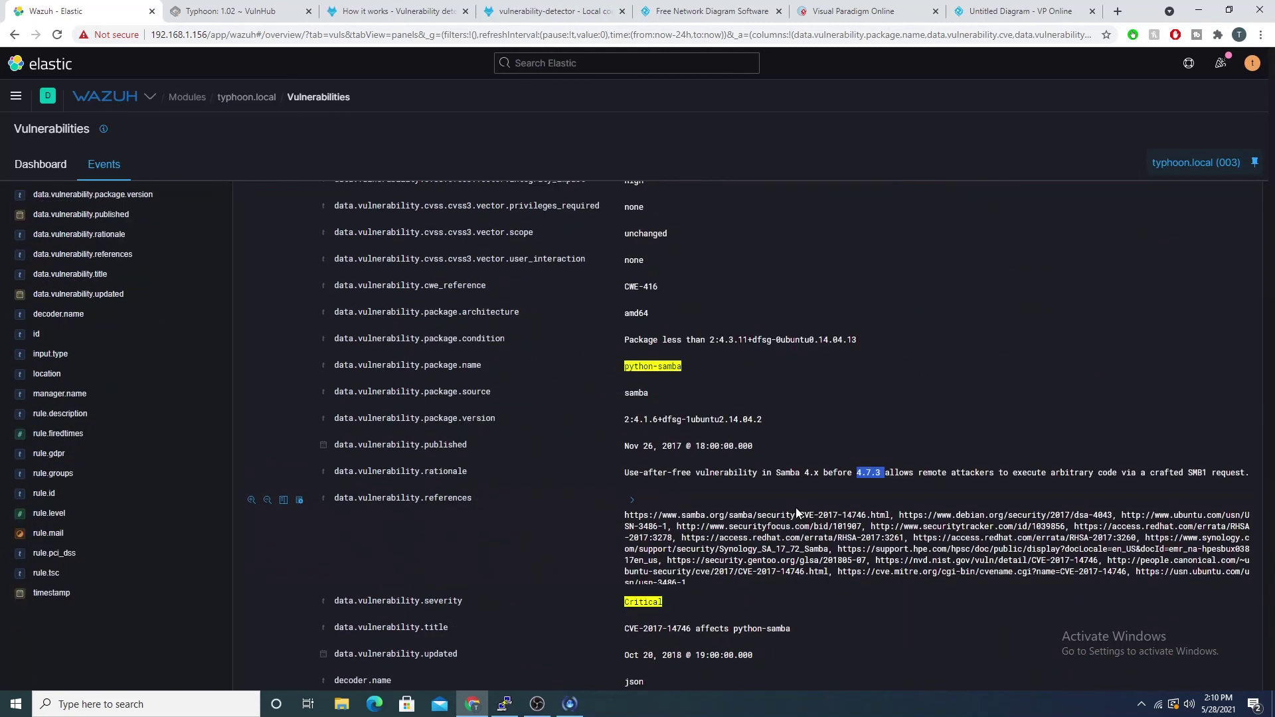
# Collapse the python-samba alert and remove the python-samba package name filter, keeping the Critical severity filter
pyautogui.scroll(10, 796, 508)
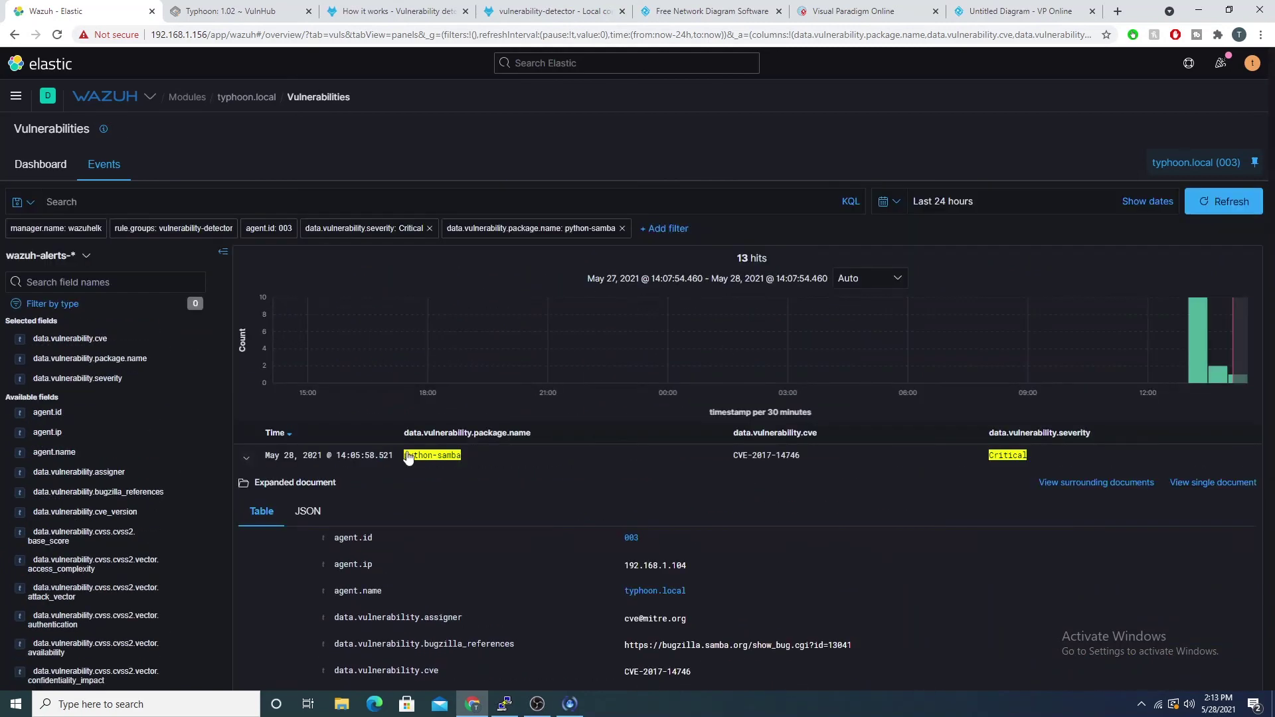
pyautogui.click(246, 456)
pyautogui.scroll(-4, 628, 465)
pyautogui.scroll(4, 632, 480)
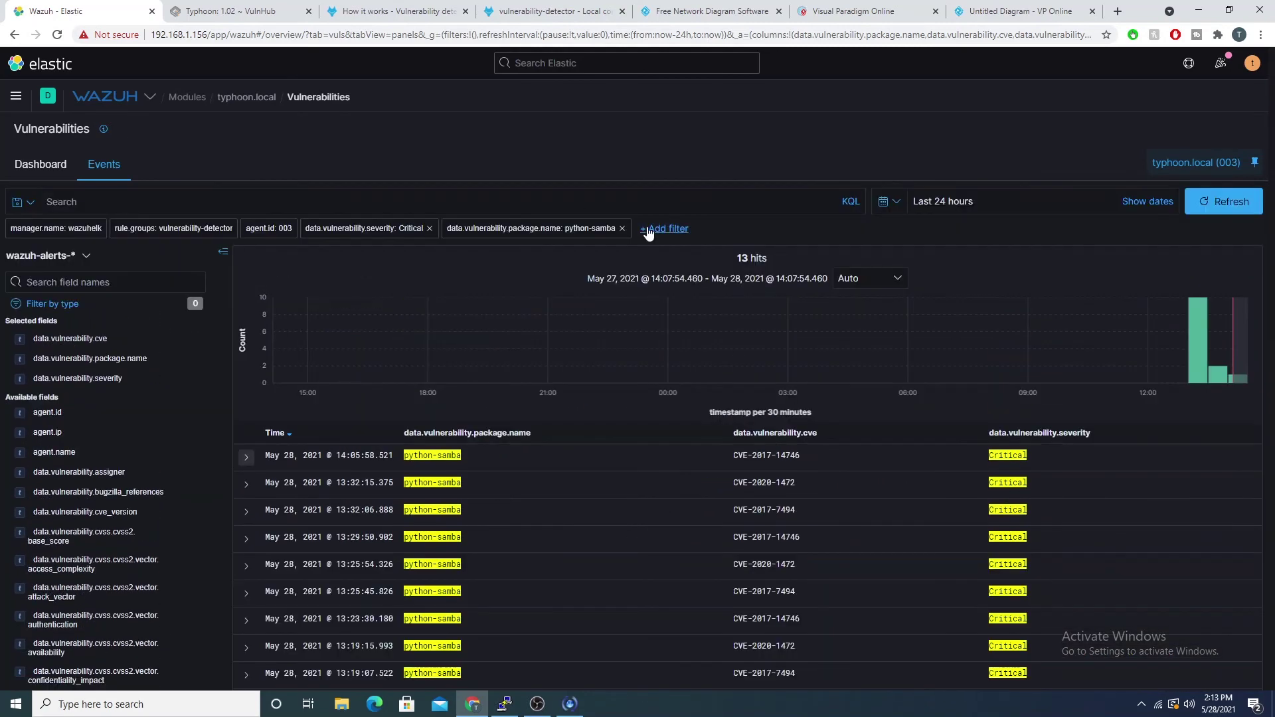
pyautogui.click(623, 229)
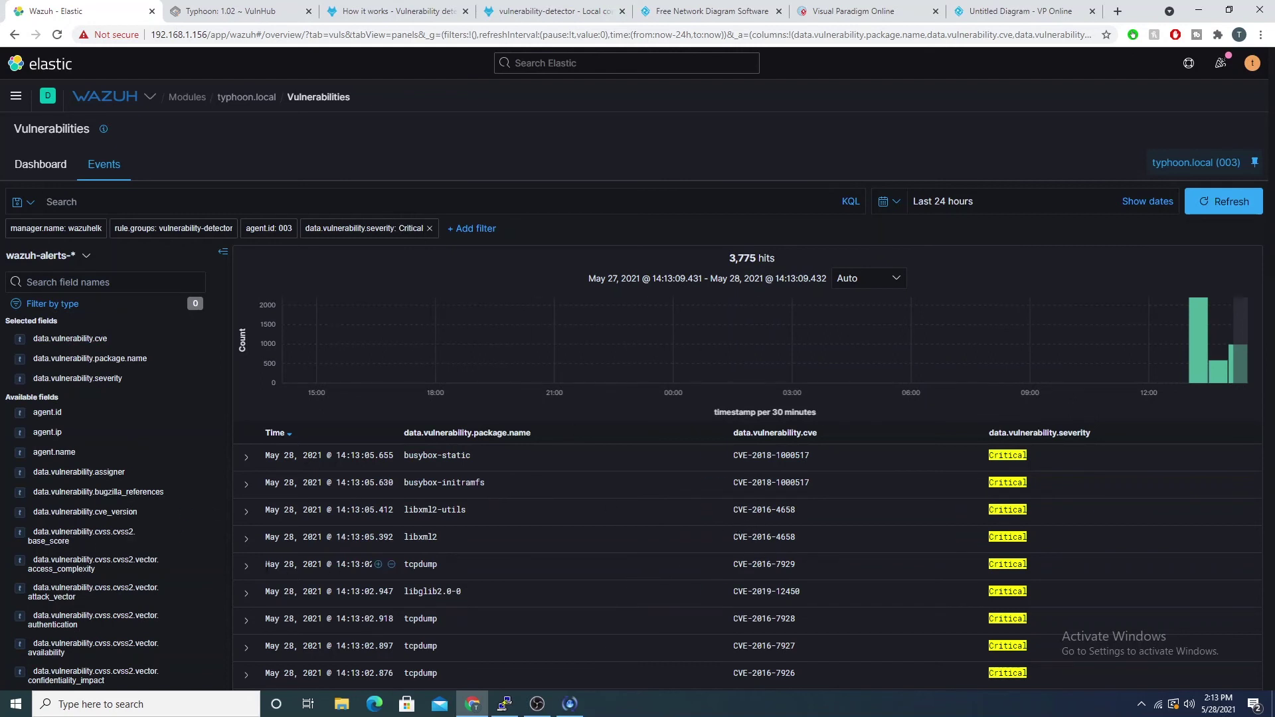
# Expand the tcpdump CVE-2016-7929 alert and examine its CVSS details, package condition, installed version and rationale
pyautogui.click(245, 566)
pyautogui.scroll(-3, 356, 559)
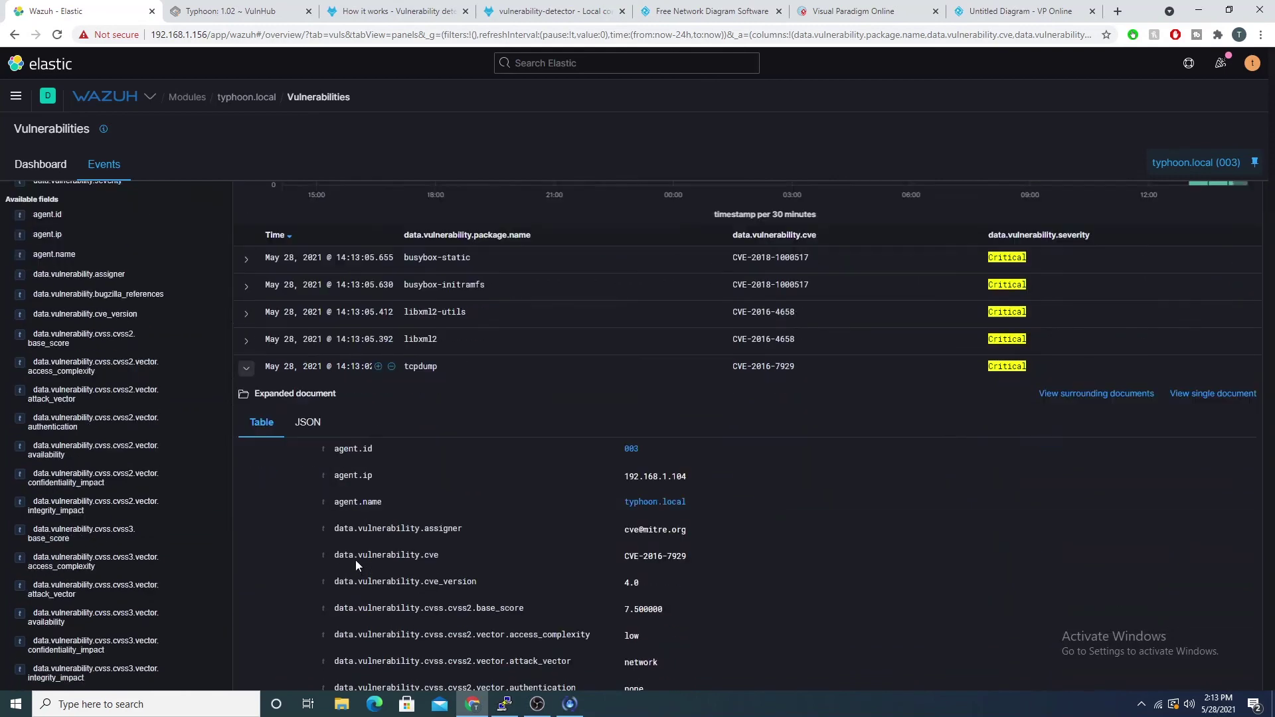
pyautogui.scroll(-2, 712, 406)
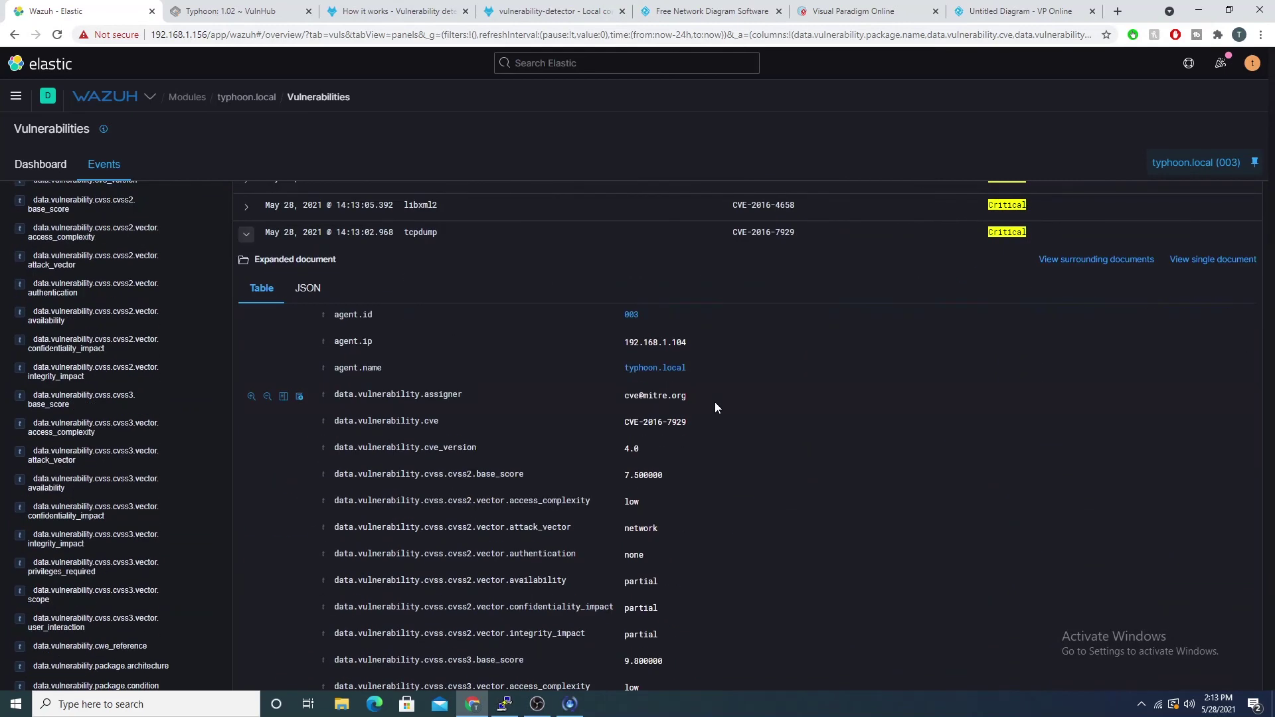
pyautogui.scroll(-8, 716, 407)
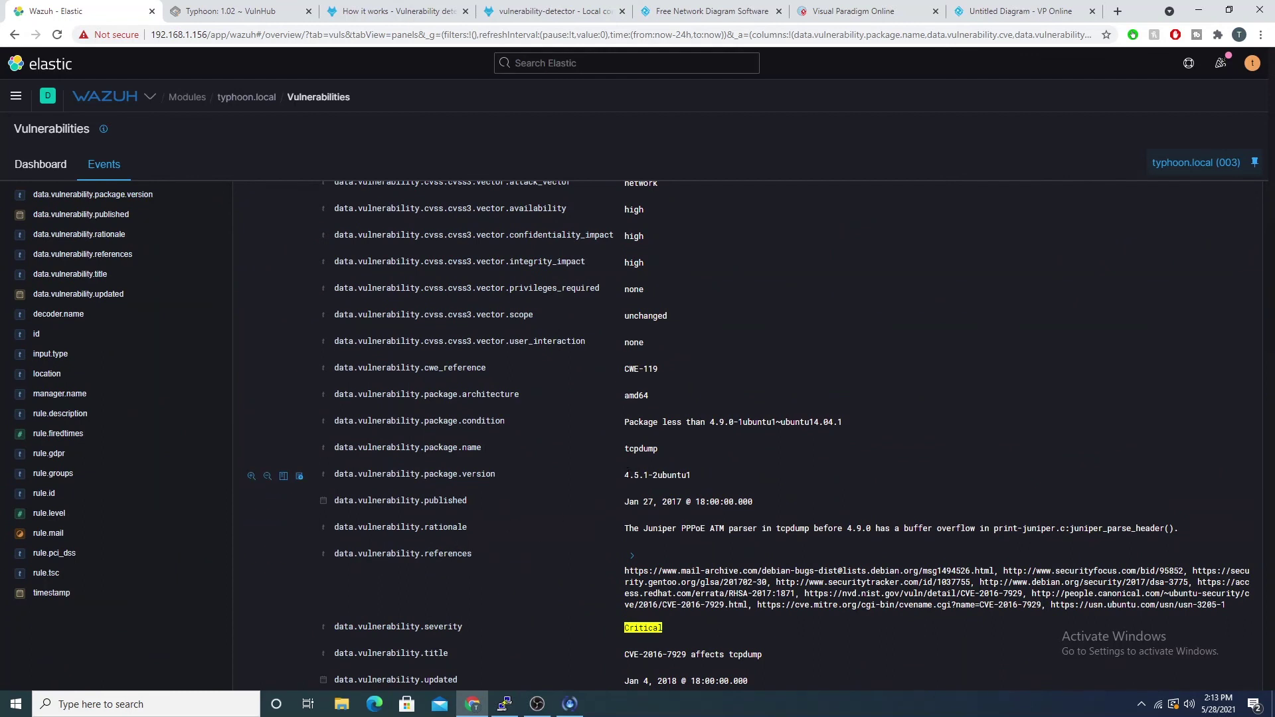
# Compare the installed tcpdump package version with the affected version and buffer overflow described in the CVE-2016-7929 alert's rationale
pyautogui.moveTo(624, 475); pyautogui.dragTo(648, 475)
pyautogui.moveTo(847, 540); pyautogui.dragTo(983, 530)
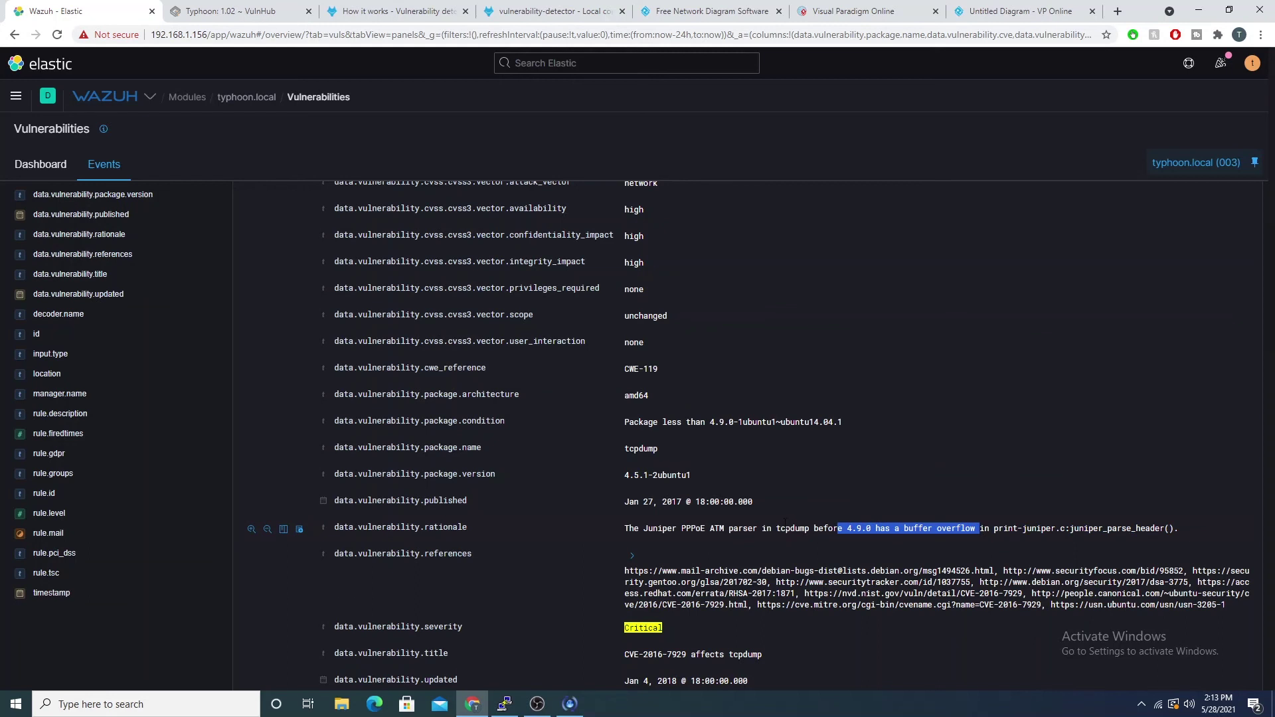
pyautogui.scroll(-1, 793, 526)
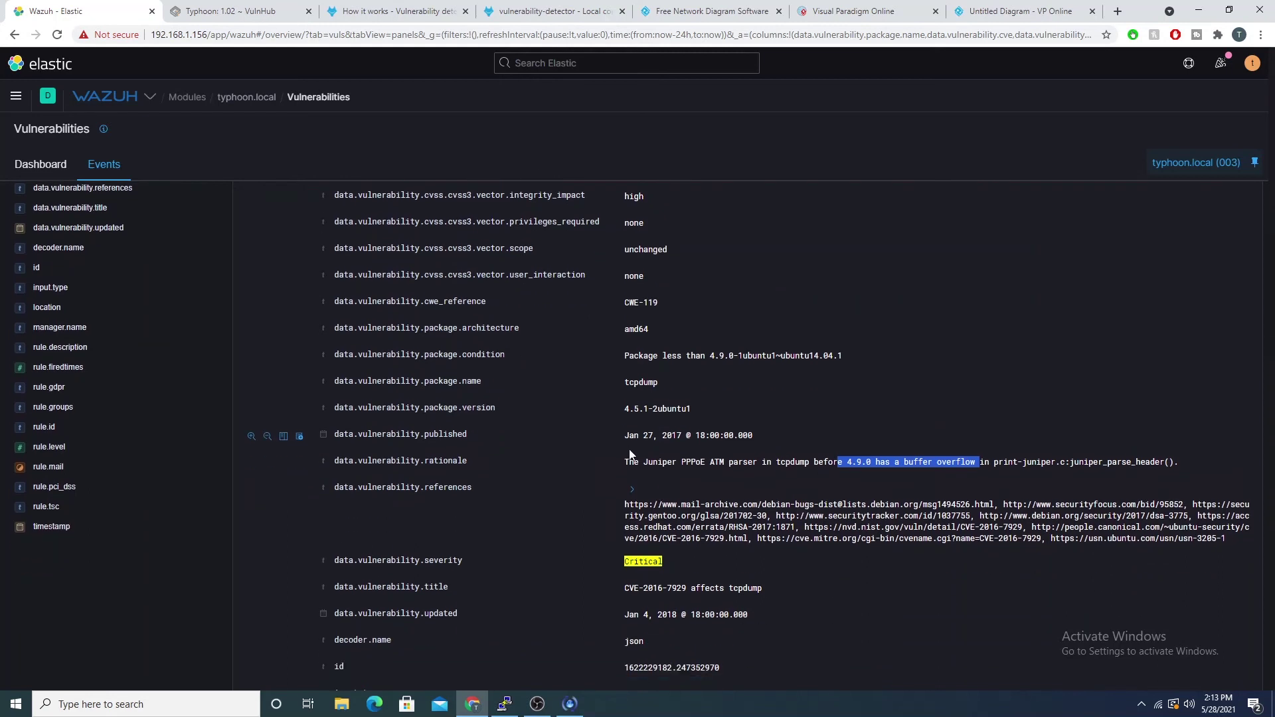
pyautogui.moveTo(626, 459); pyautogui.dragTo(1186, 465)
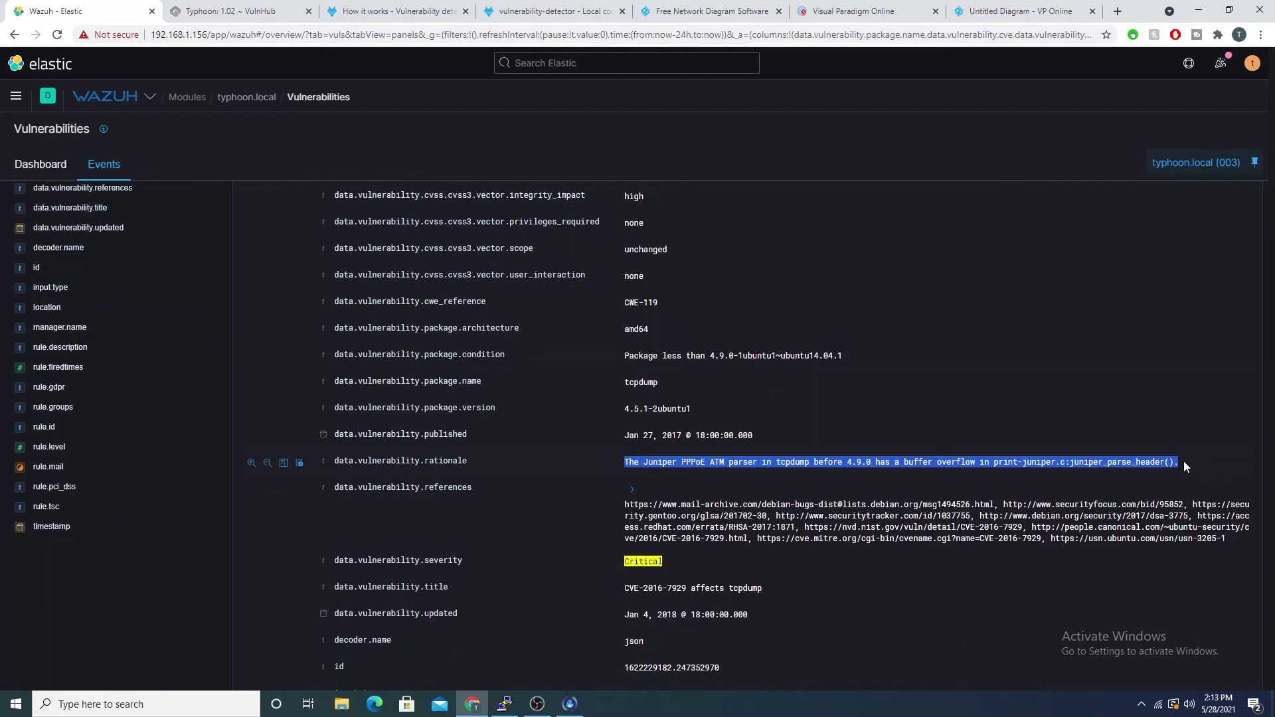
pyautogui.click(851, 467)
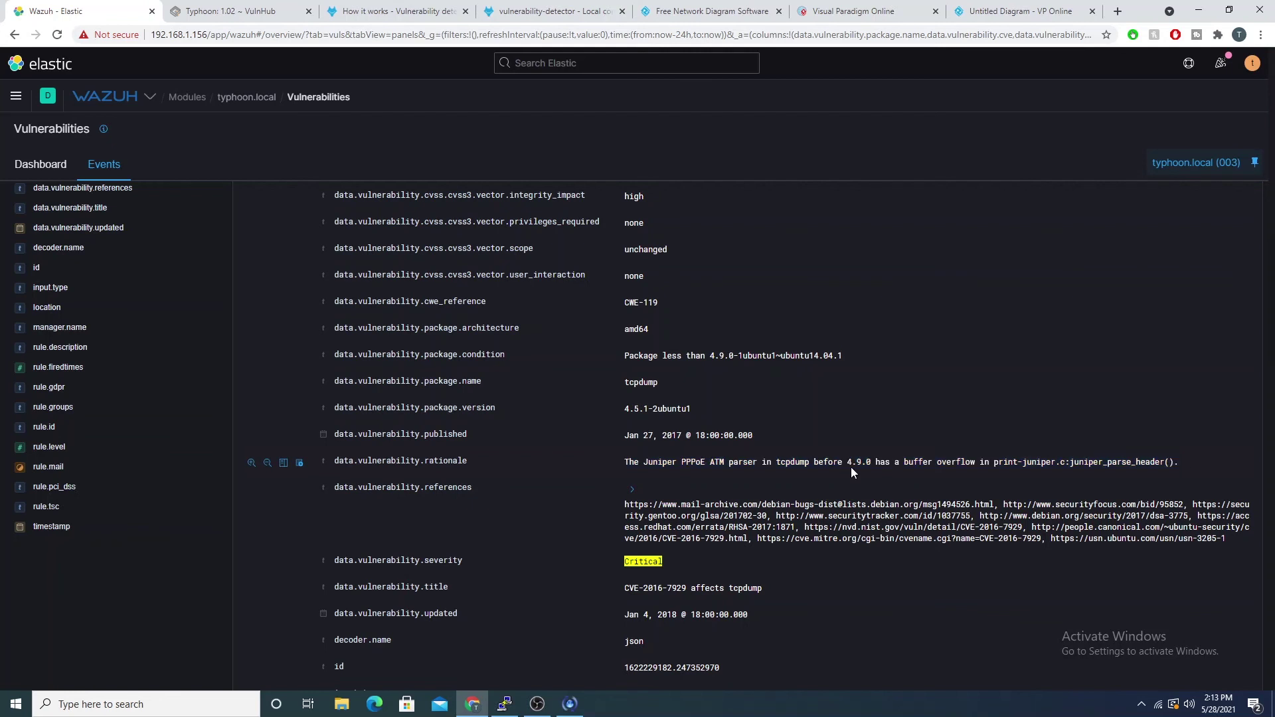
pyautogui.moveTo(752, 461); pyautogui.dragTo(1112, 461)
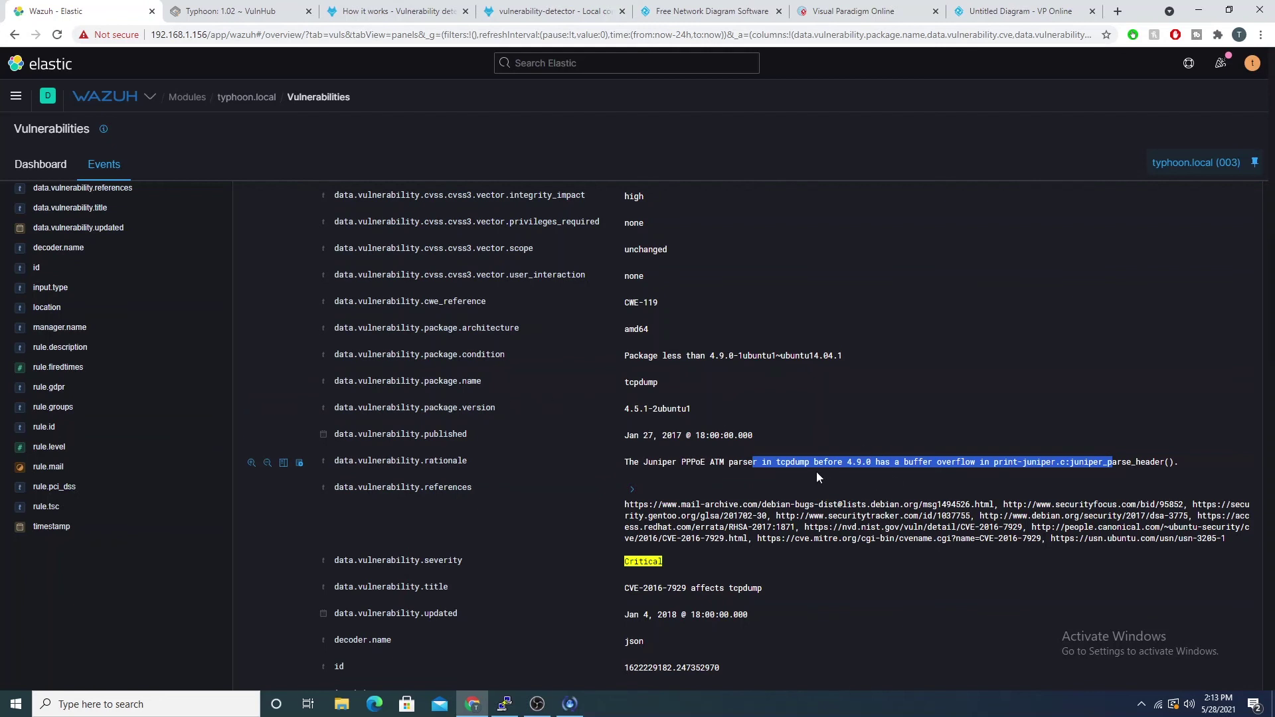
pyautogui.click(771, 458)
pyautogui.moveTo(772, 462); pyautogui.dragTo(875, 462)
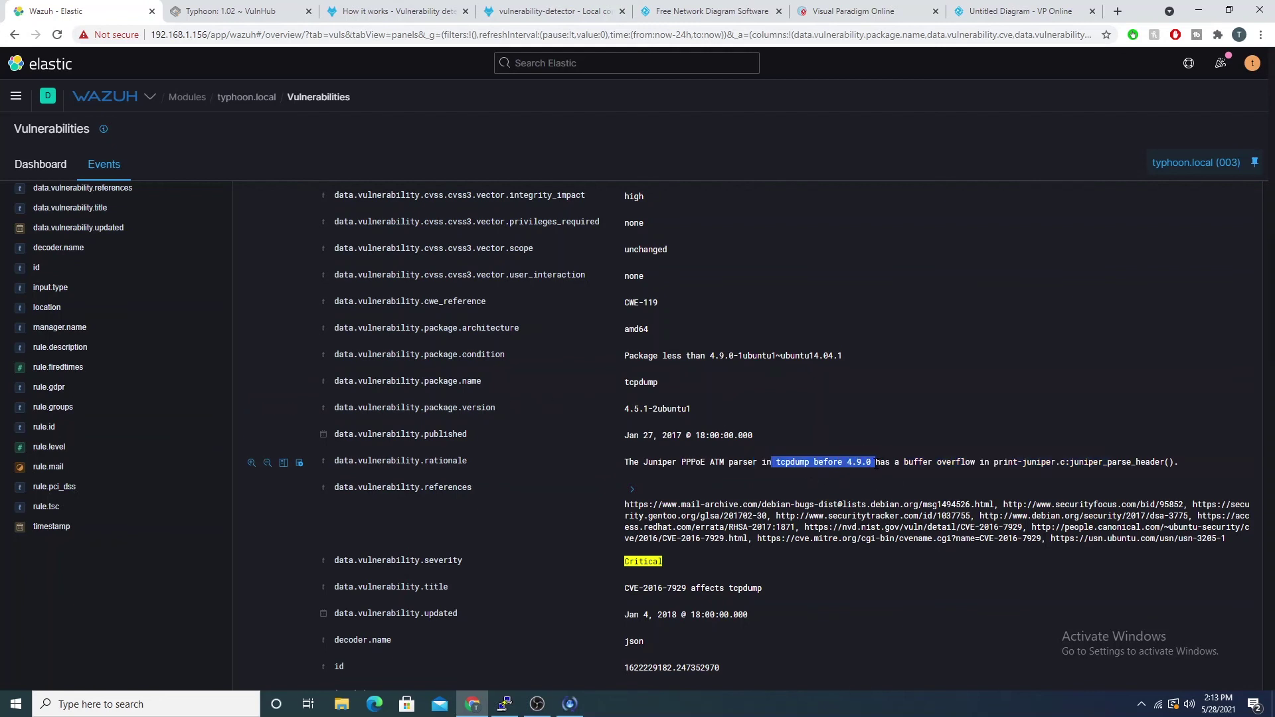
pyautogui.moveTo(624, 408); pyautogui.dragTo(649, 408)
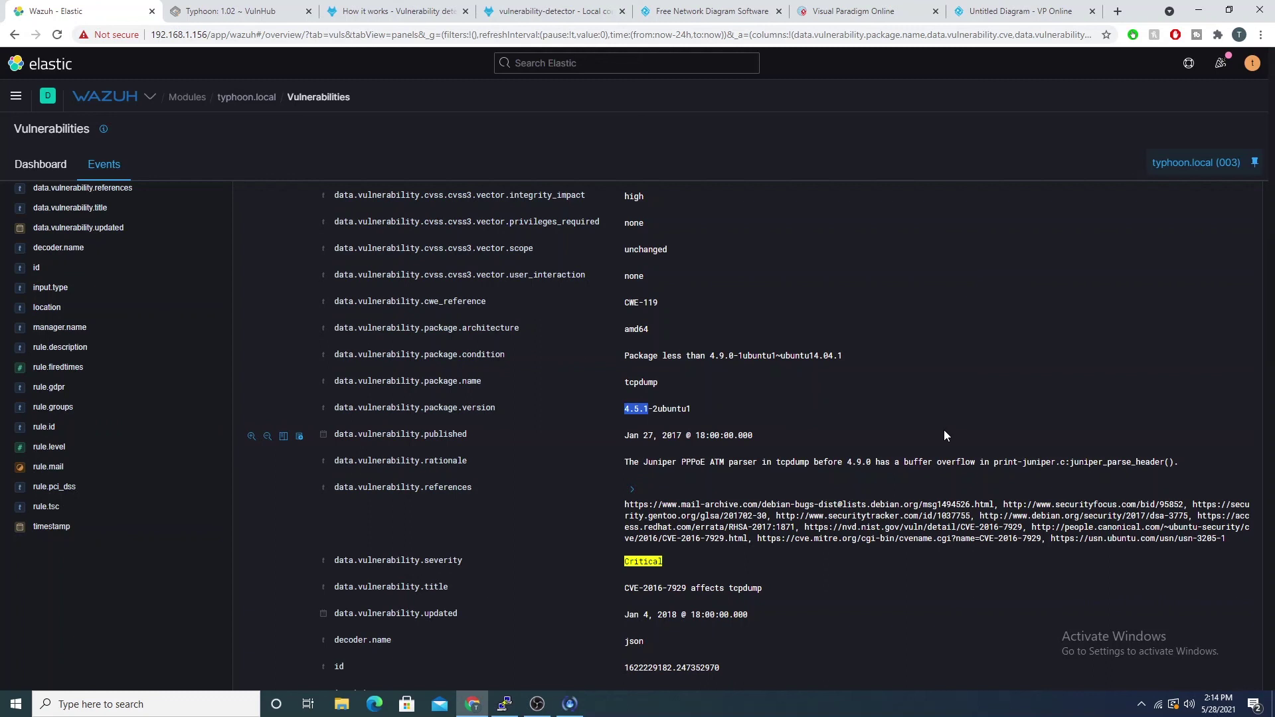
# Return to the start of the Critical-severity events and review the alerts listed above the expanded tcpdump entry
pyautogui.scroll(7, 905, 403)
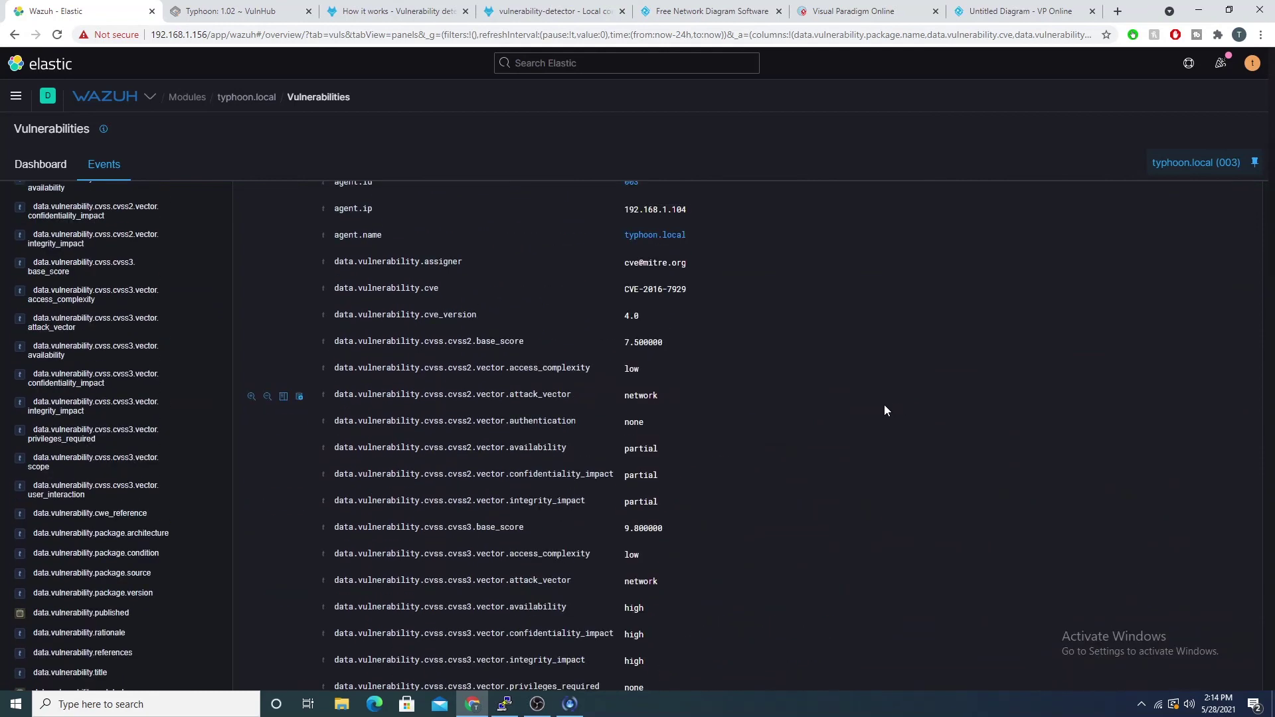
pyautogui.scroll(7, 876, 409)
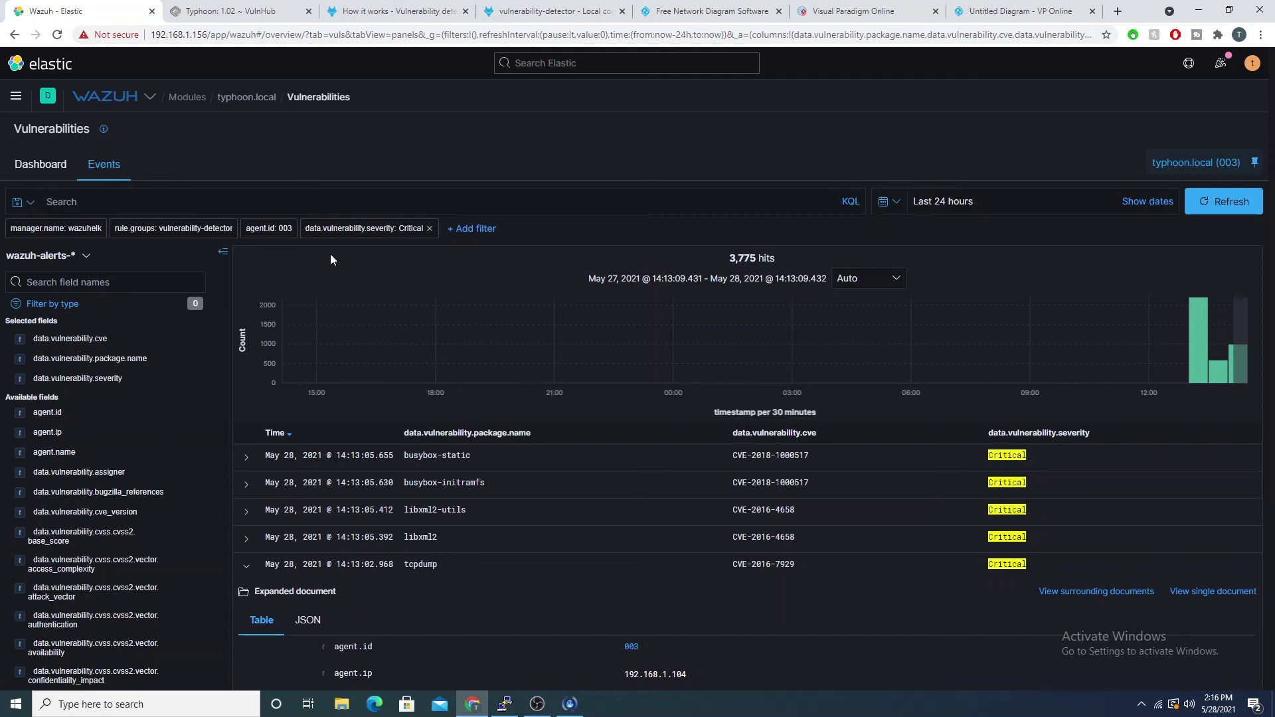
pyautogui.scroll(-2, 902, 395)
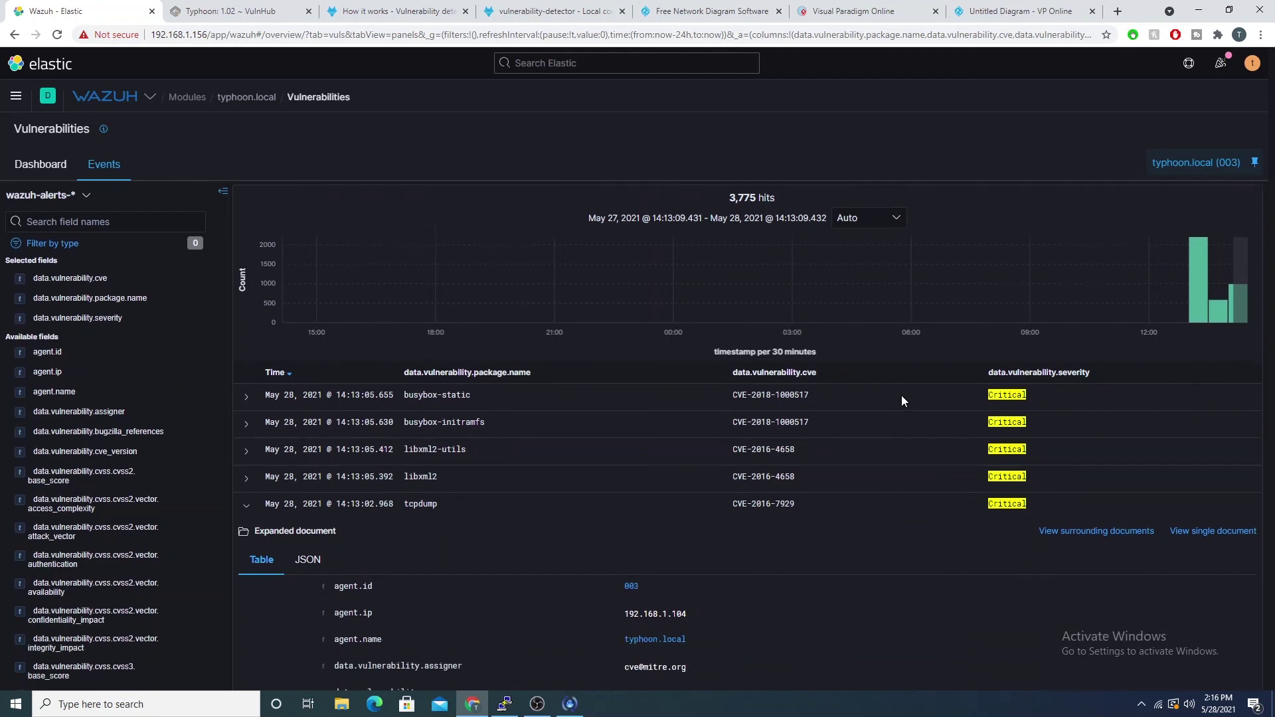